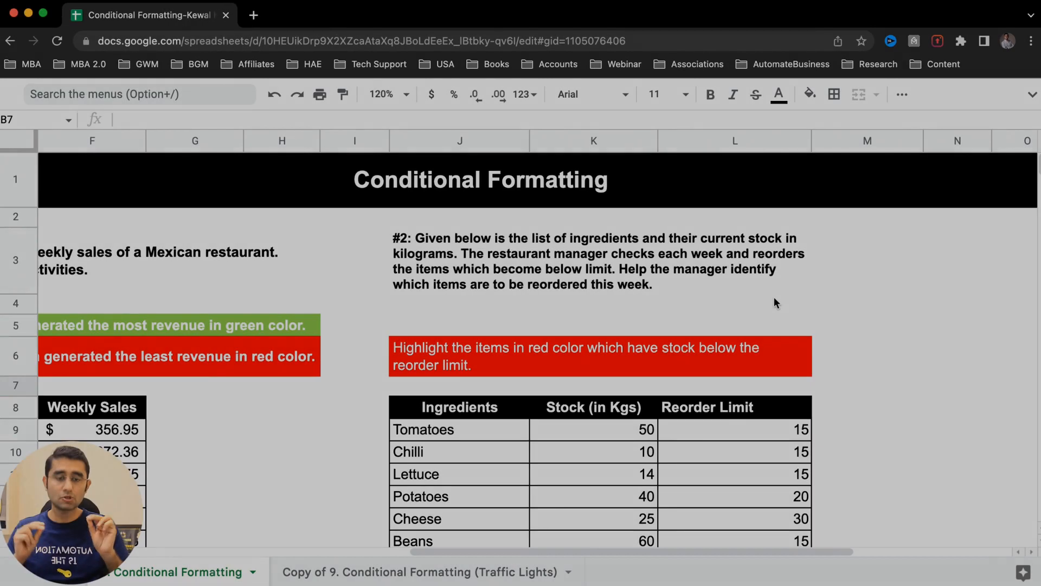
# Step: Examine the ingredients table's Ingredients, Stock (in Kgs) and Reorder Limit columns
pyautogui.scroll(-3, 774, 303)
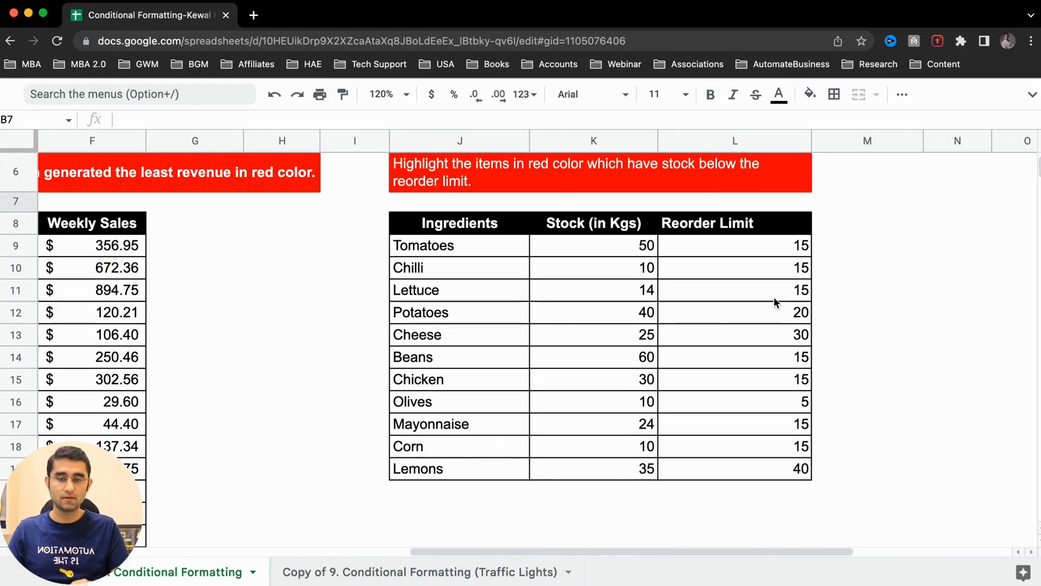
pyautogui.moveTo(481, 247); pyautogui.dragTo(485, 440)
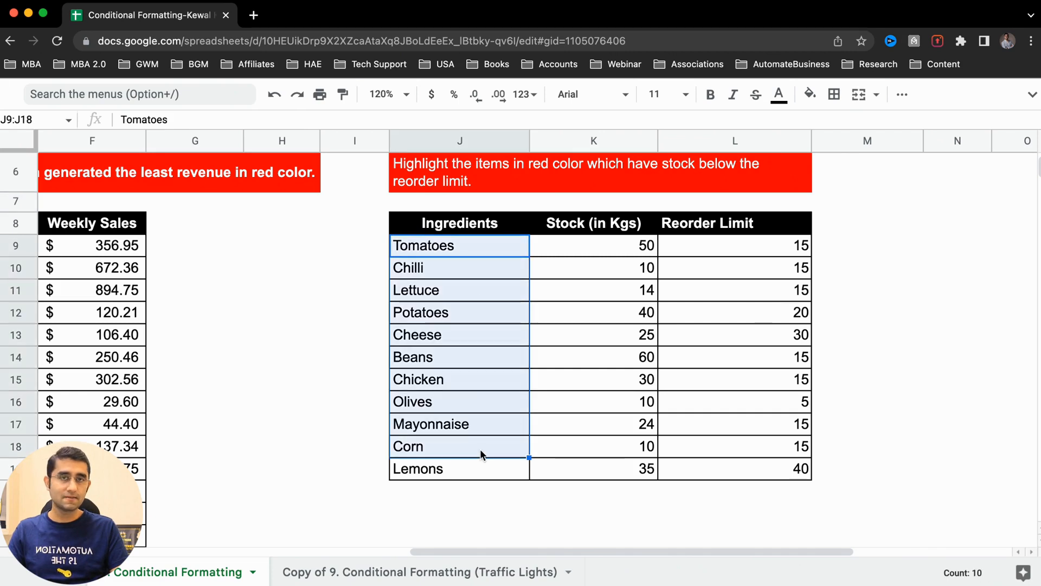
pyautogui.click(462, 254)
pyautogui.click(462, 266)
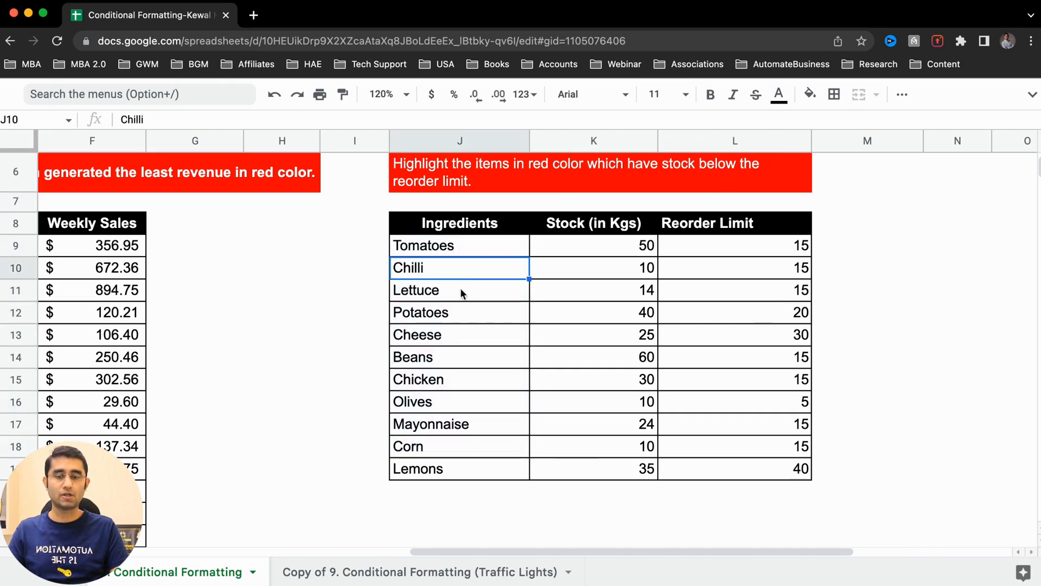
pyautogui.click(454, 296)
pyautogui.click(453, 319)
pyautogui.click(454, 359)
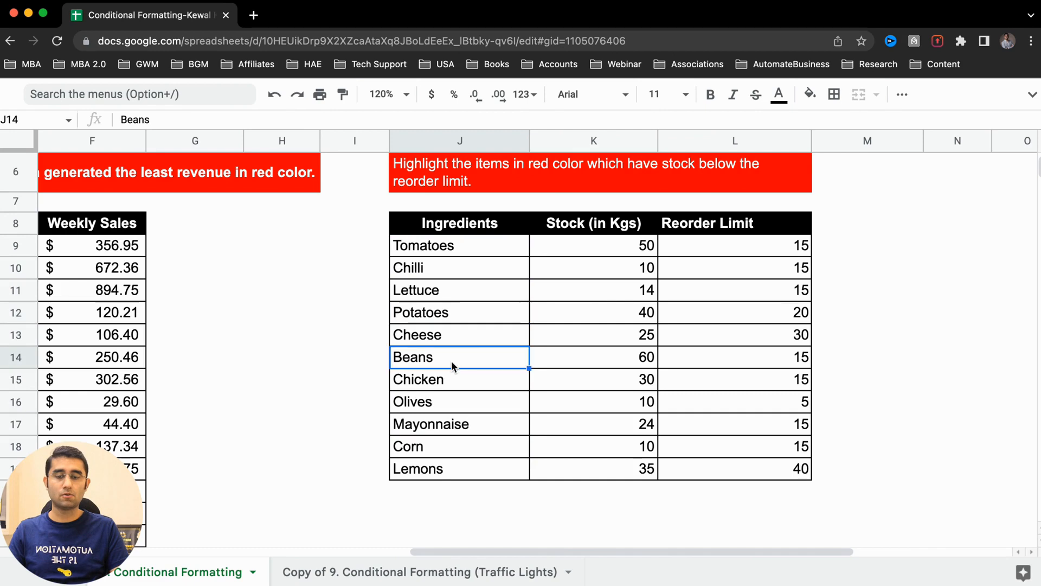
pyautogui.moveTo(585, 273); pyautogui.dragTo(581, 433)
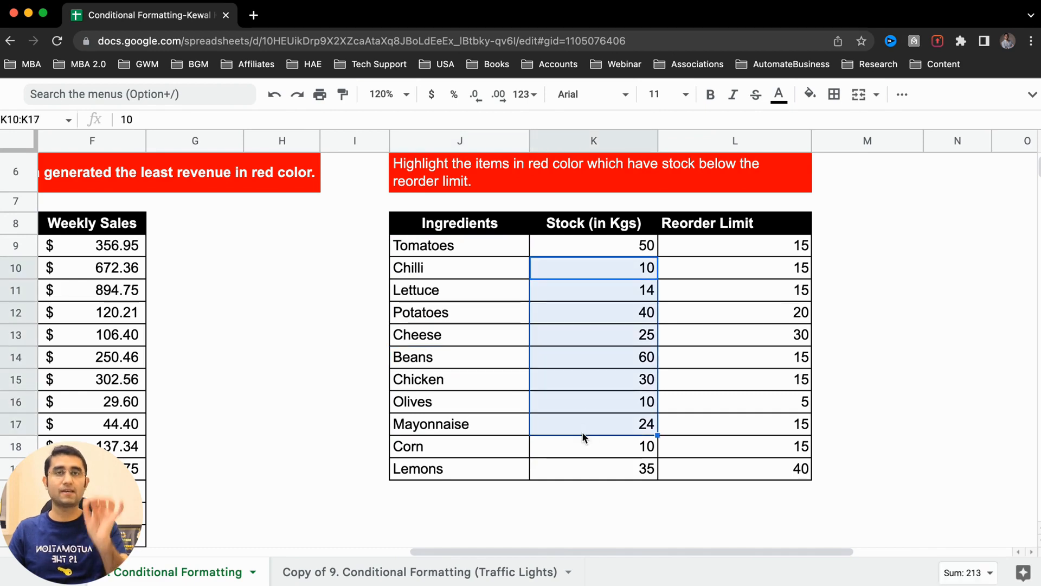
pyautogui.moveTo(701, 276); pyautogui.dragTo(697, 428)
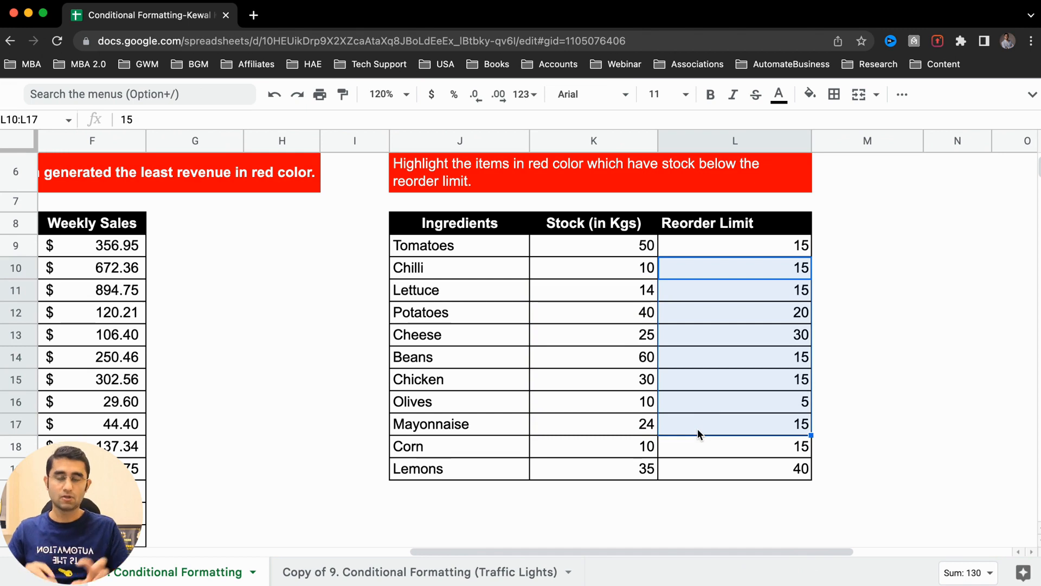
pyautogui.moveTo(469, 227); pyautogui.dragTo(751, 481)
pyautogui.click(465, 289)
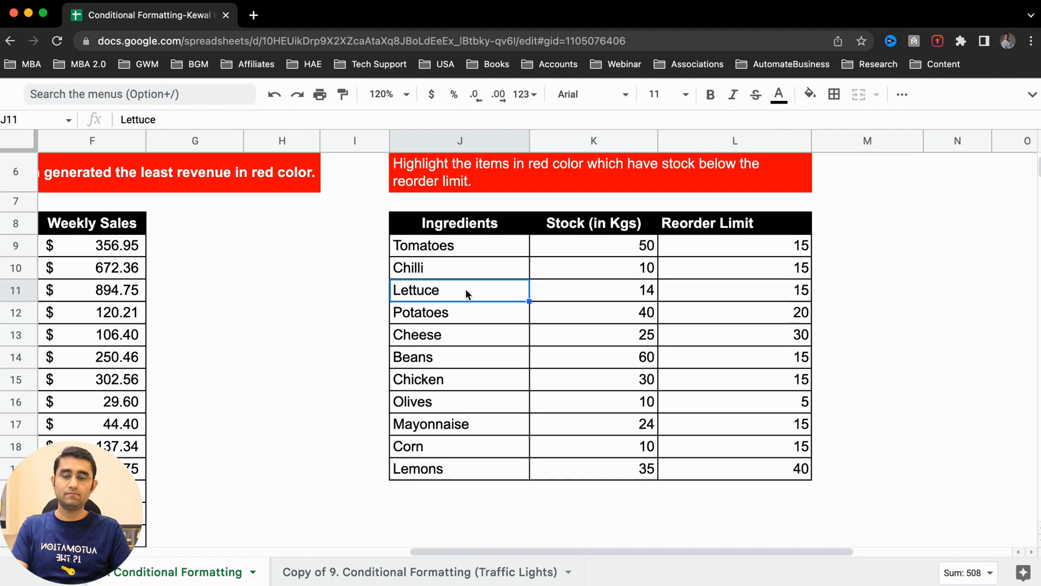
pyautogui.moveTo(447, 248); pyautogui.dragTo(437, 380)
# Step: Read the task #2 description above the ingredients table and relate it to the stock column
pyautogui.scroll(3, 437, 381)
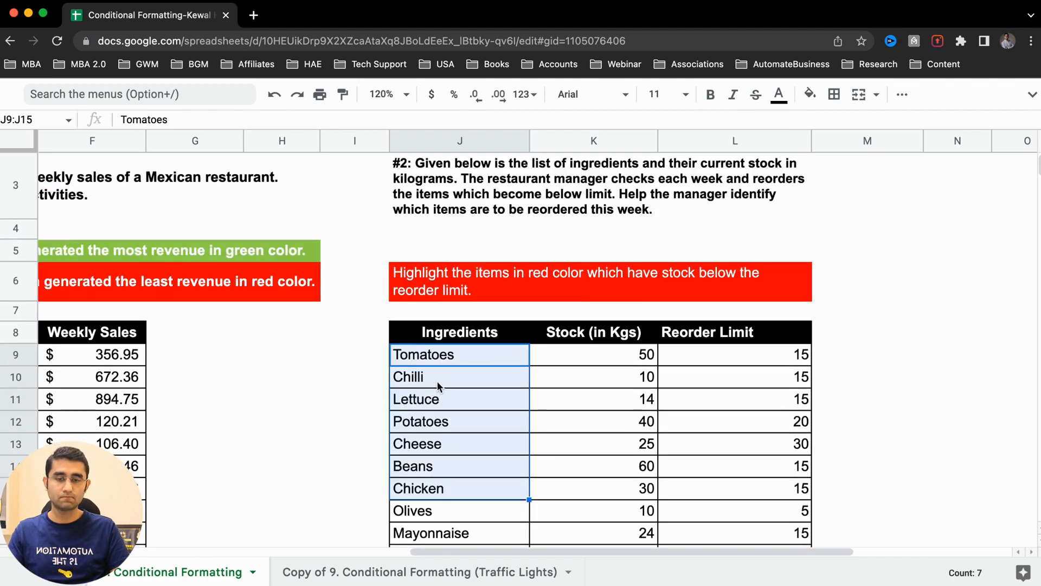
pyautogui.click(469, 231)
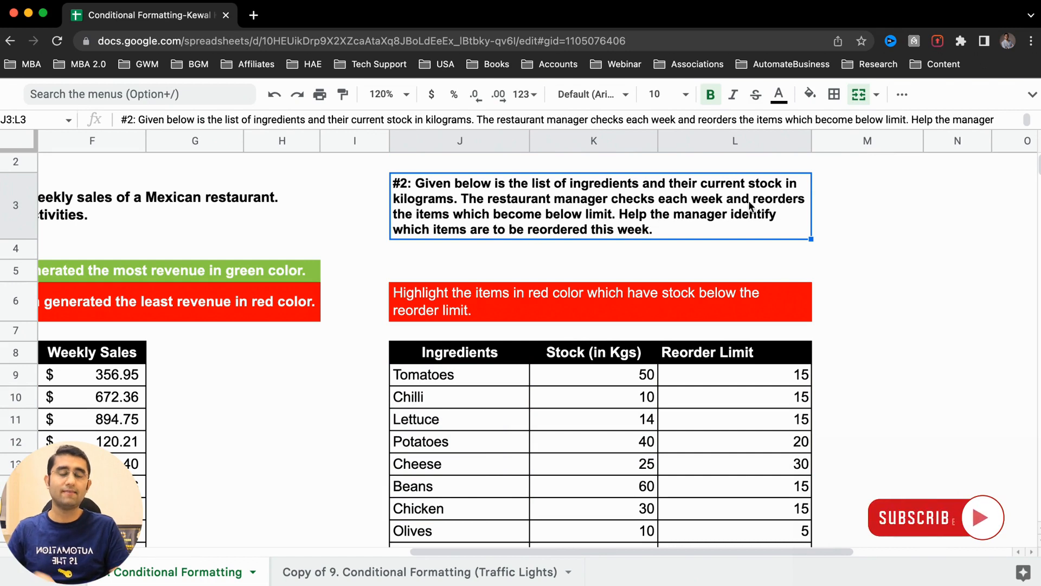
pyautogui.moveTo(564, 354); pyautogui.dragTo(598, 479)
pyautogui.click(559, 212)
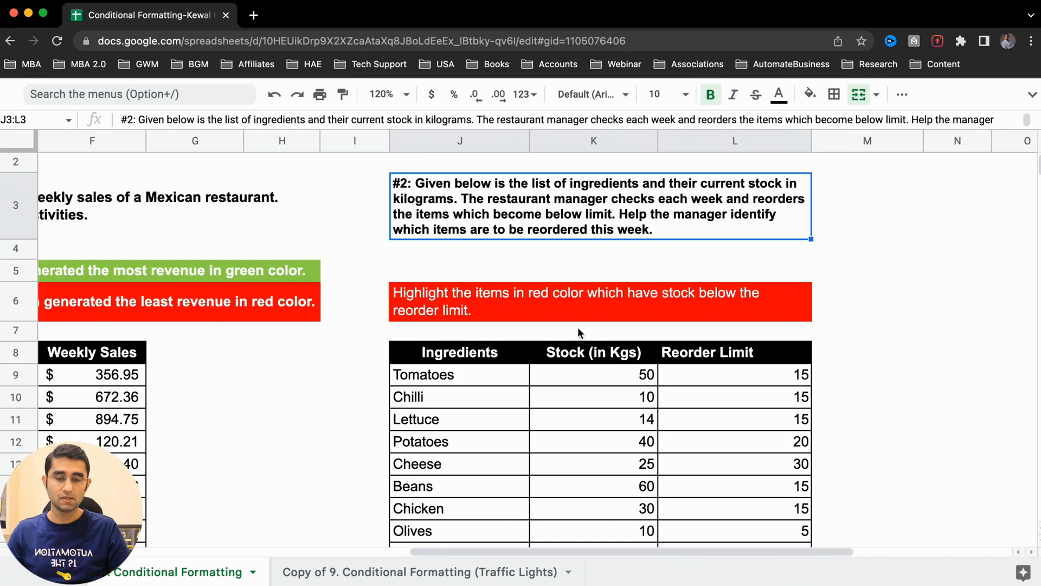
# Step: Compare the current stock of Chilli and Tomatoes with the reorder limit of each
pyautogui.click(434, 403)
pyautogui.click(596, 406)
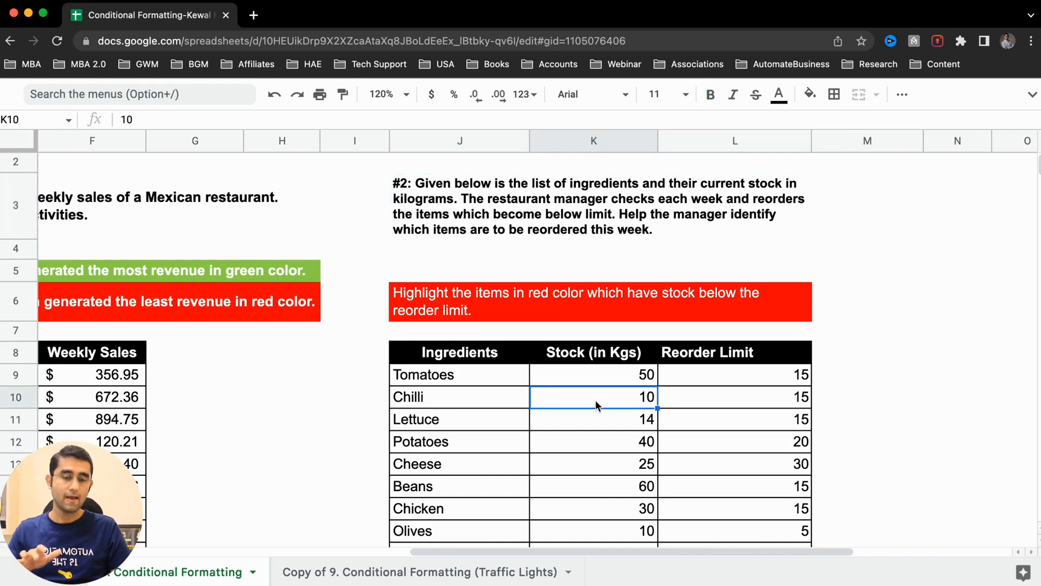
pyautogui.click(715, 407)
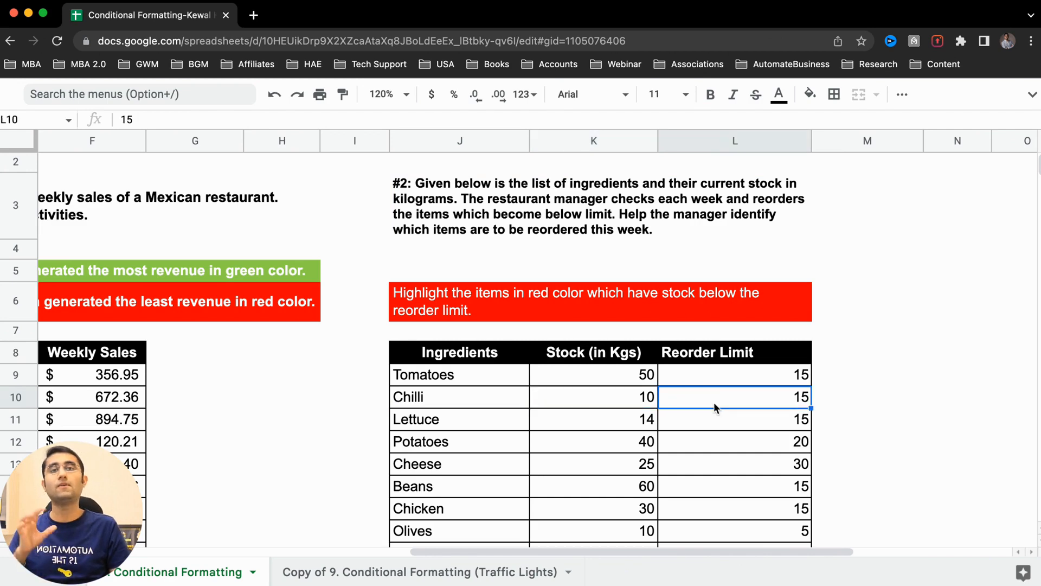
pyautogui.click(611, 407)
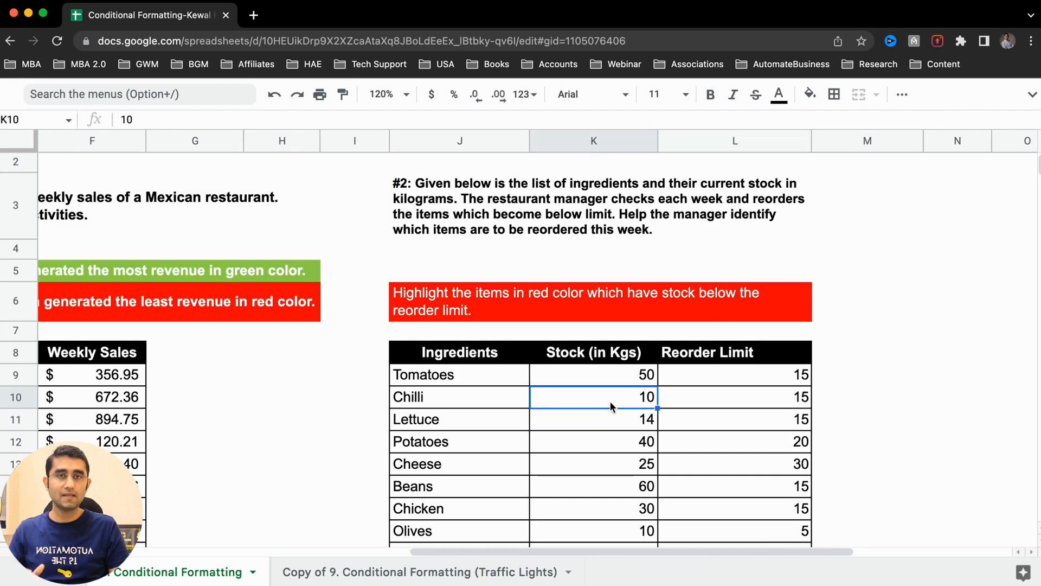
pyautogui.click(483, 401)
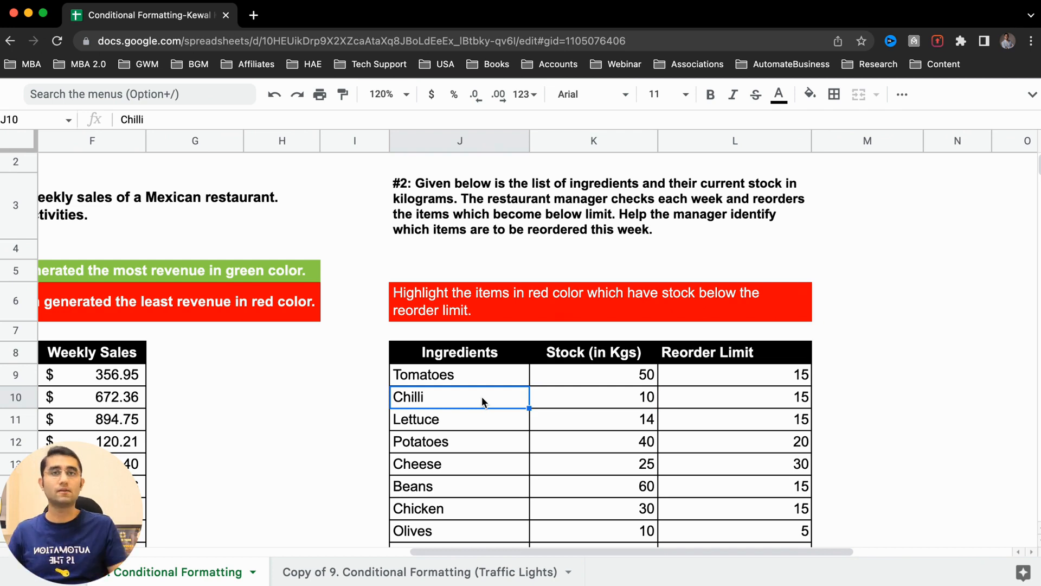
pyautogui.click(559, 406)
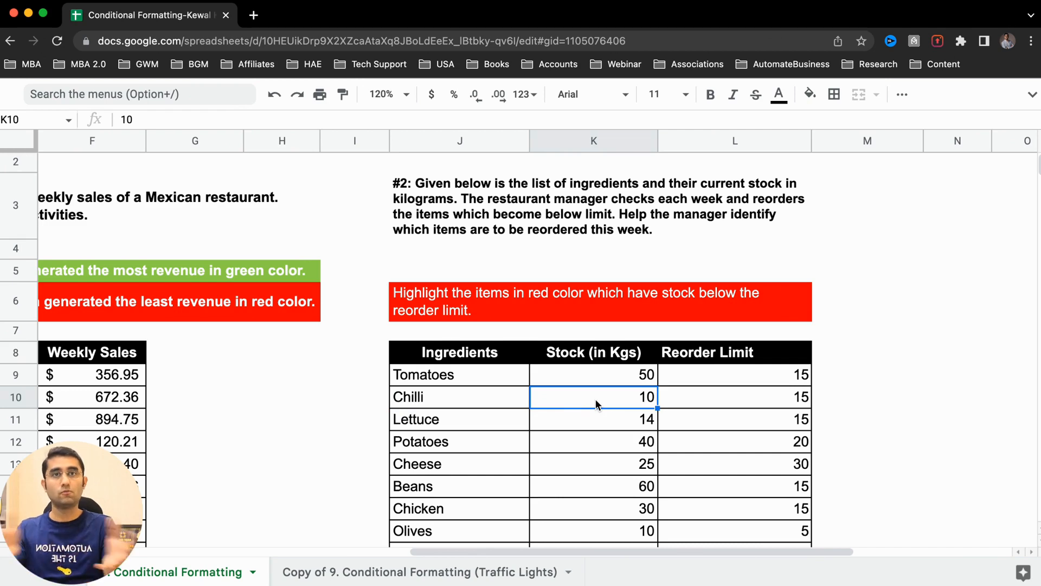
pyautogui.click(592, 375)
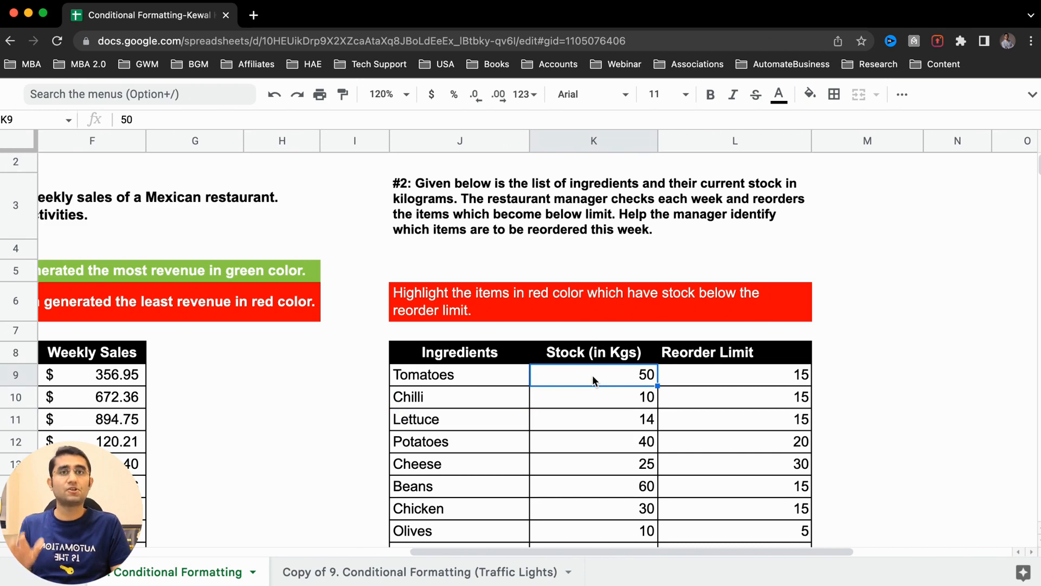
pyautogui.click(706, 380)
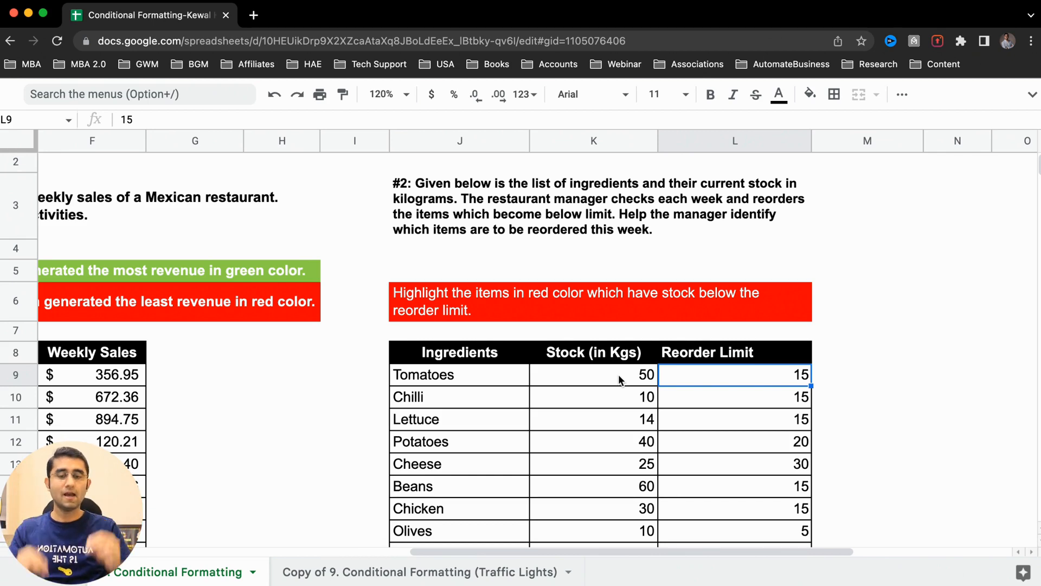
# Step: Review the ingredient names to highlight against the stock and reorder limit columns that decide the condition
pyautogui.scroll(-1, 618, 374)
pyautogui.moveTo(440, 355); pyautogui.dragTo(450, 479)
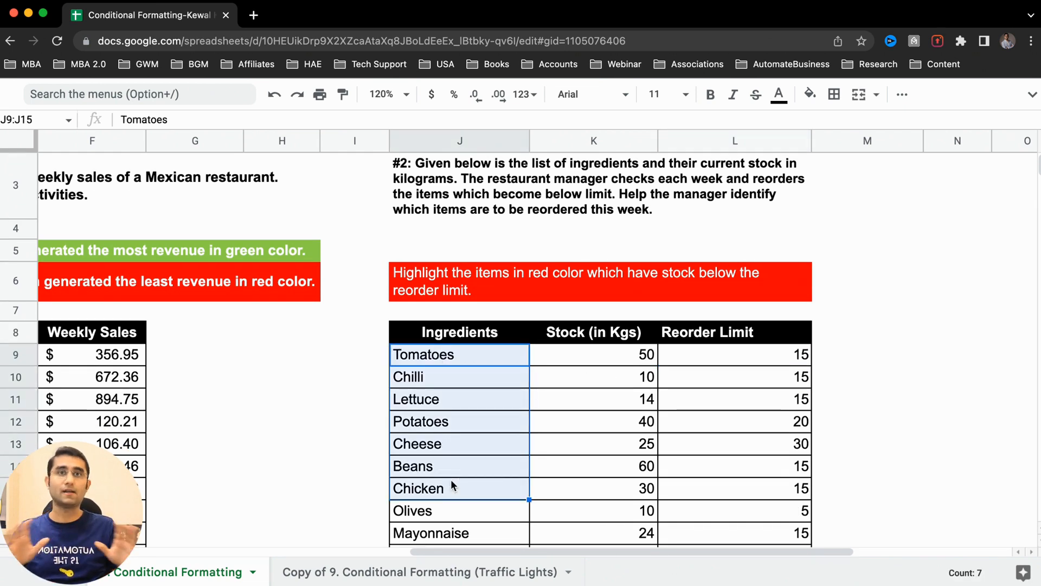
pyautogui.click(436, 431)
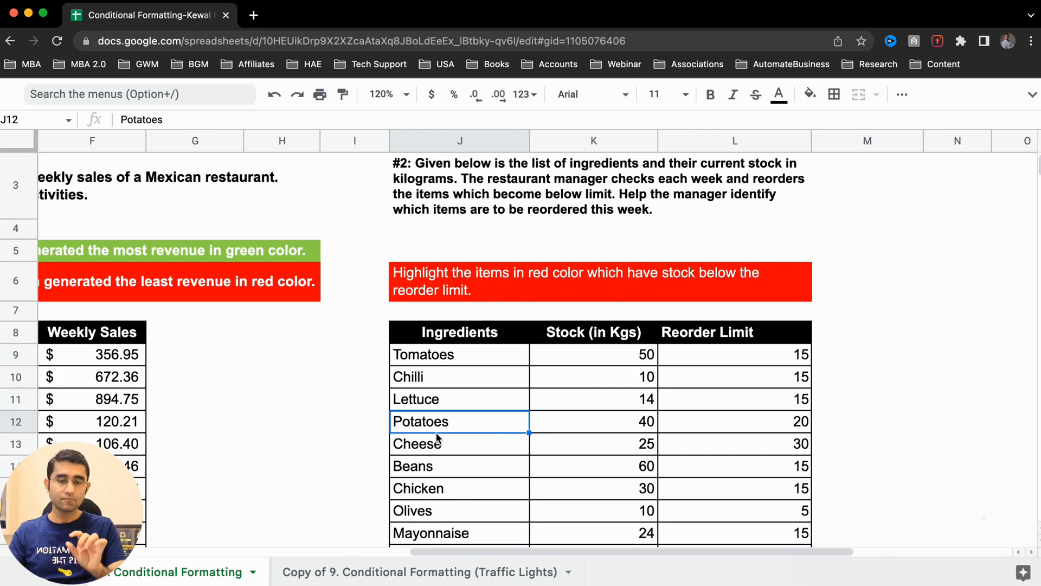
pyautogui.moveTo(412, 355); pyautogui.dragTo(404, 510)
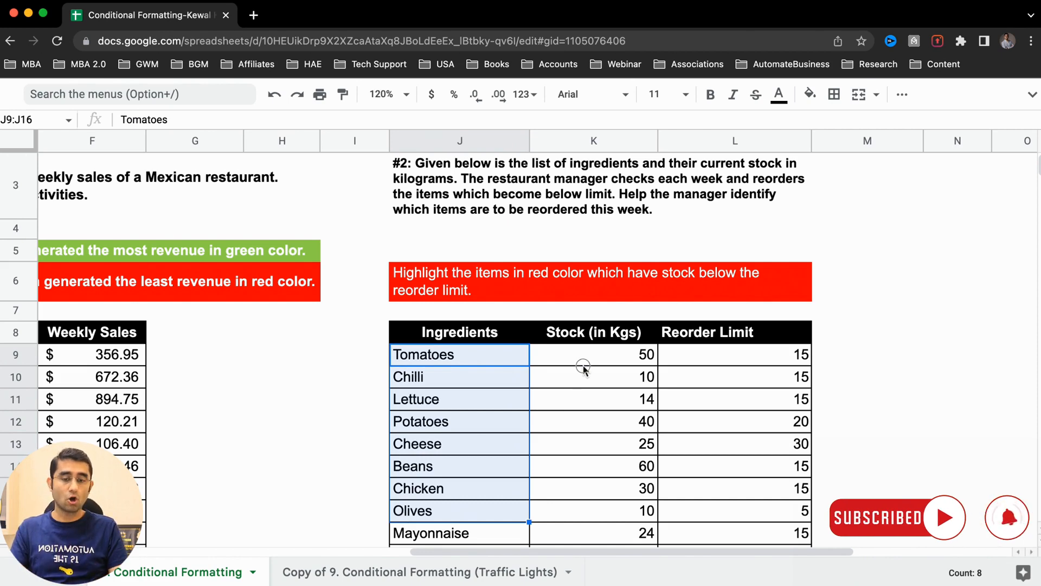
pyautogui.moveTo(583, 368); pyautogui.dragTo(632, 441)
pyautogui.moveTo(732, 355); pyautogui.dragTo(732, 477)
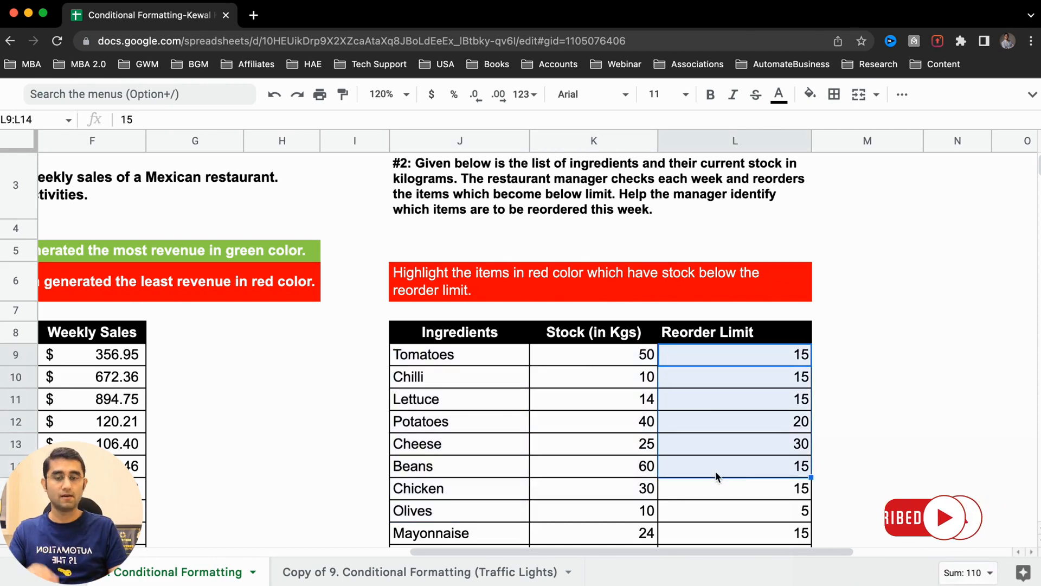
pyautogui.click(458, 357)
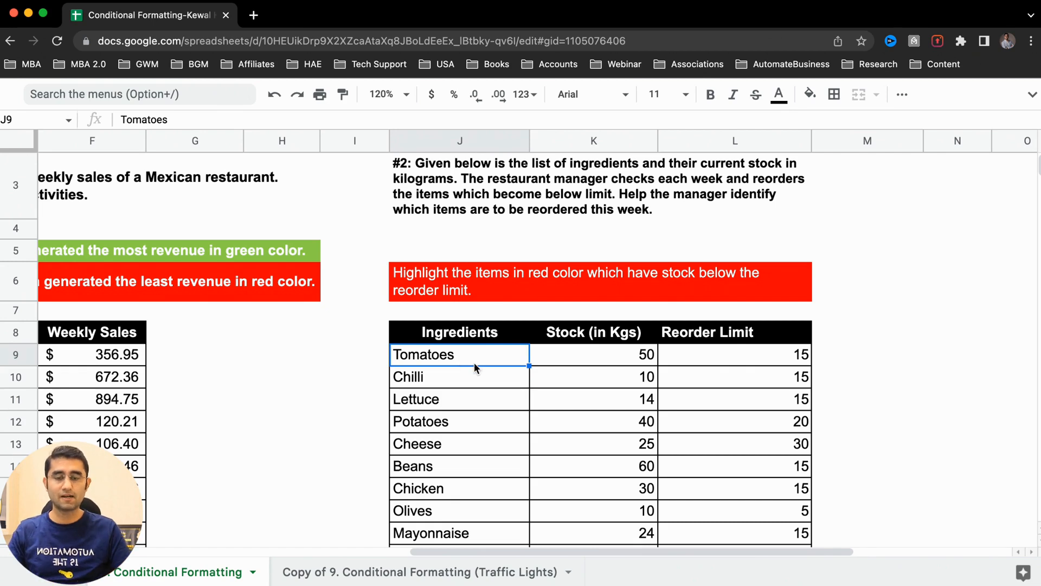
# Step: Check the Tomatoes and Chilli rows in turn to see whether each item's stock is below its reorder limit
pyautogui.scroll(-3, 474, 363)
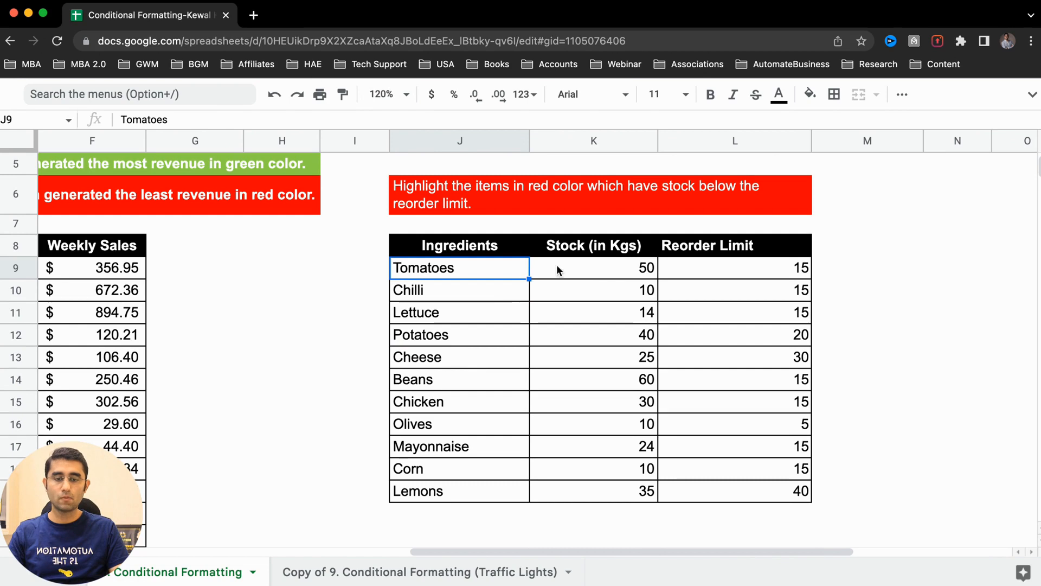
pyautogui.click(586, 273)
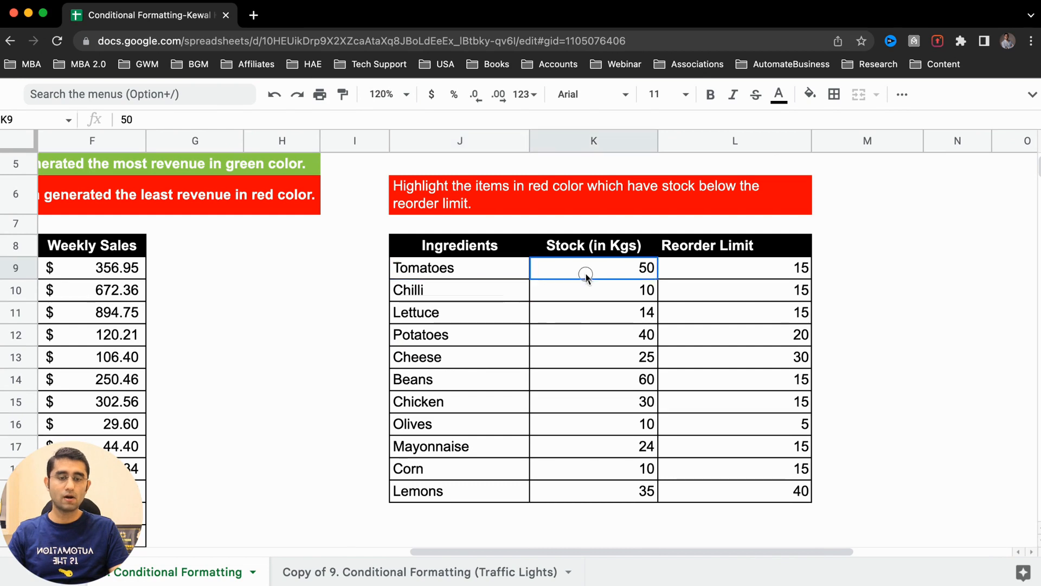
pyautogui.click(733, 272)
pyautogui.click(464, 272)
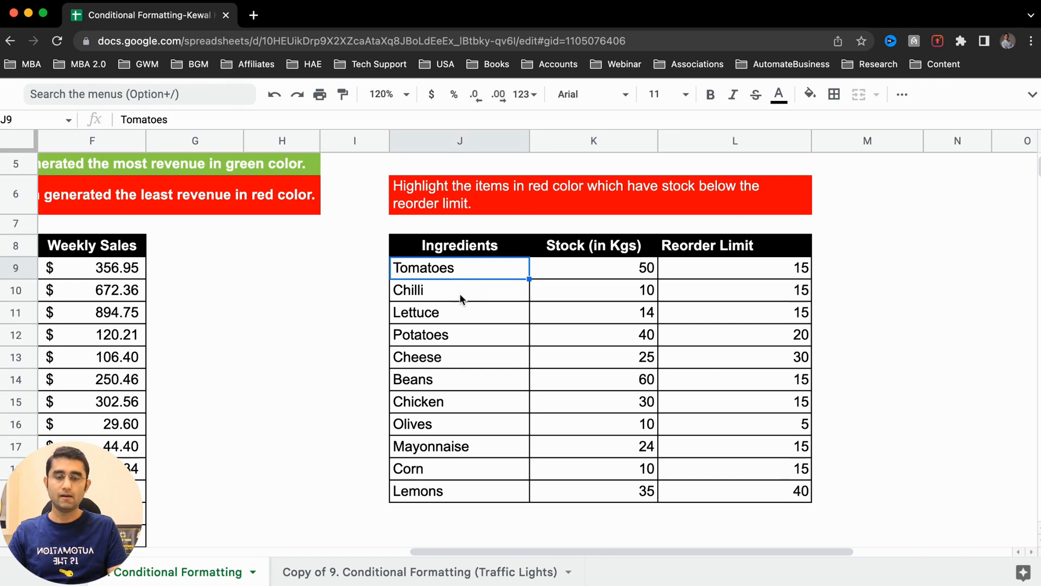
pyautogui.click(485, 293)
pyautogui.click(597, 292)
pyautogui.click(714, 288)
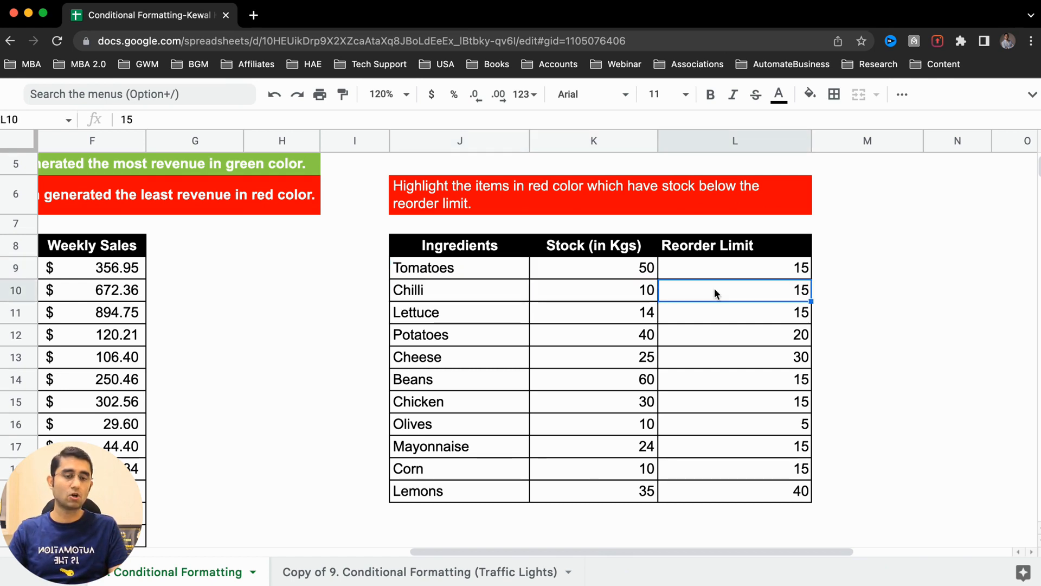
pyautogui.click(483, 288)
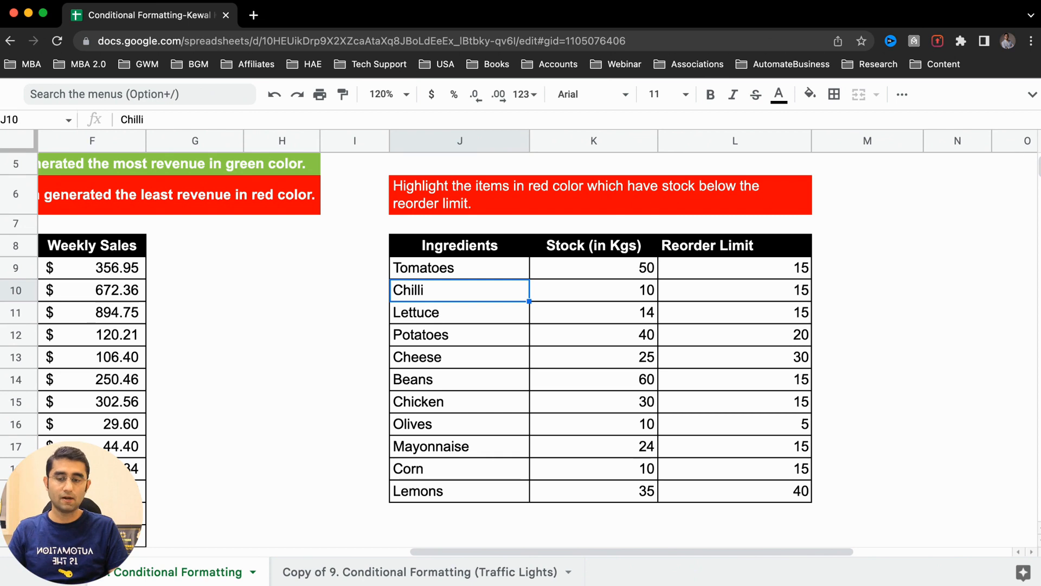
# Step: Select the ingredient names from Tomatoes to Lemons in J9:J19 and open a conditional formatting rule for that range
pyautogui.click(1032, 94)
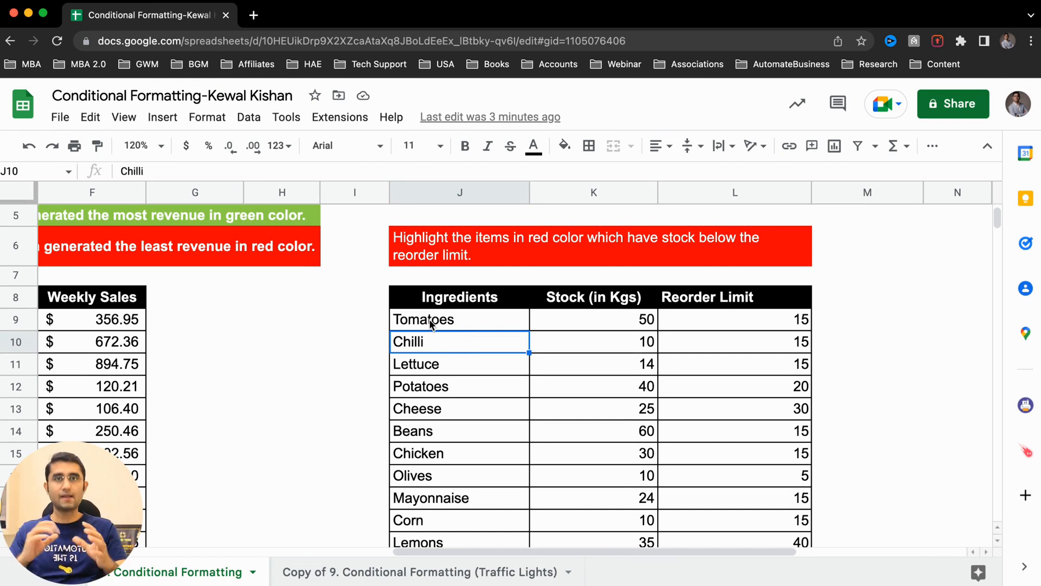
pyautogui.moveTo(416, 325); pyautogui.dragTo(426, 440)
pyautogui.scroll(4, 426, 439)
pyautogui.scroll(1, 427, 440)
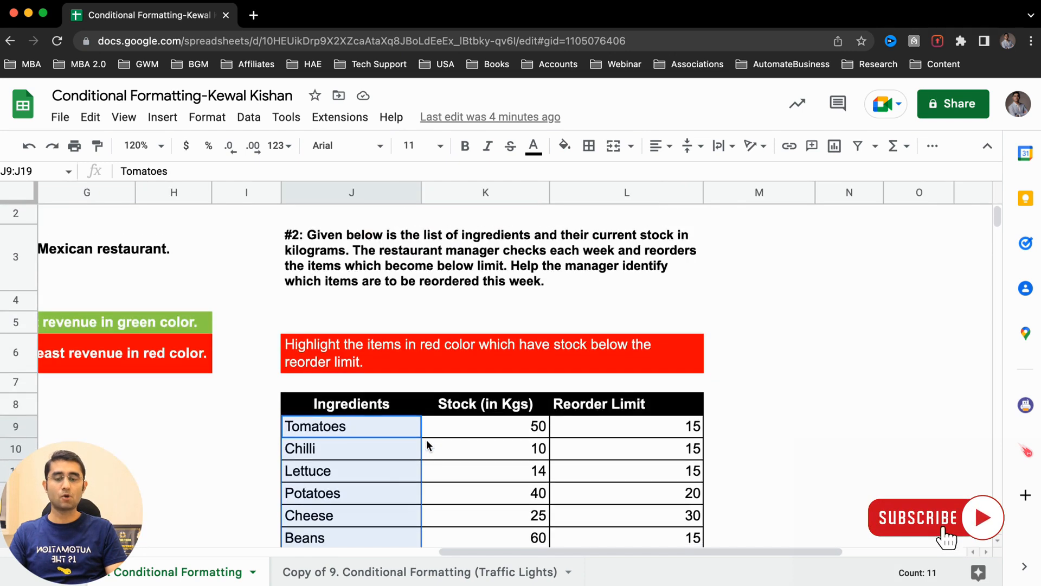
pyautogui.hscroll(-5, 477, 438)
pyautogui.hscroll(5, 477, 438)
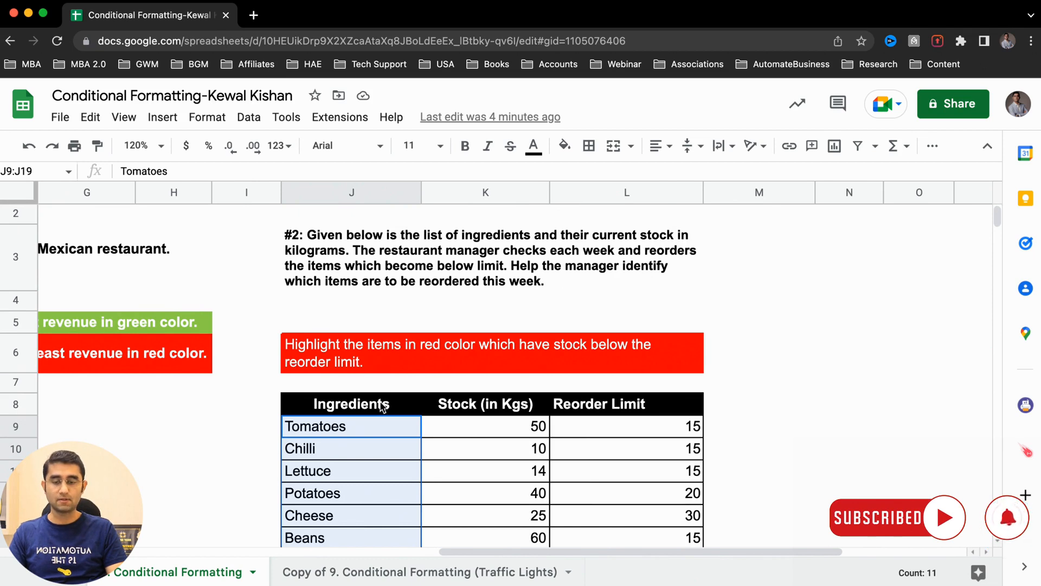
pyautogui.scroll(-2, 378, 401)
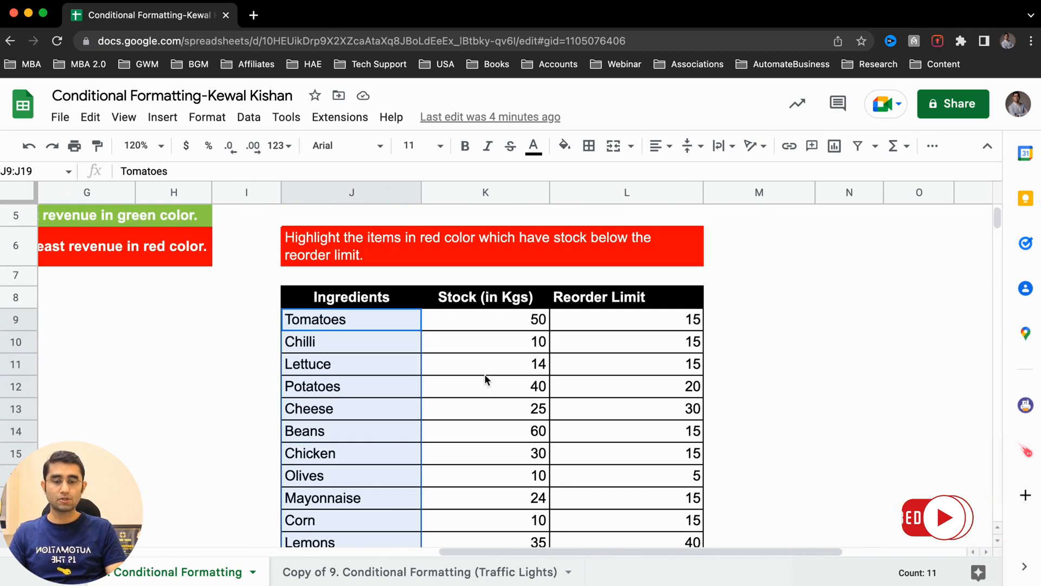
pyautogui.scroll(-2, 332, 391)
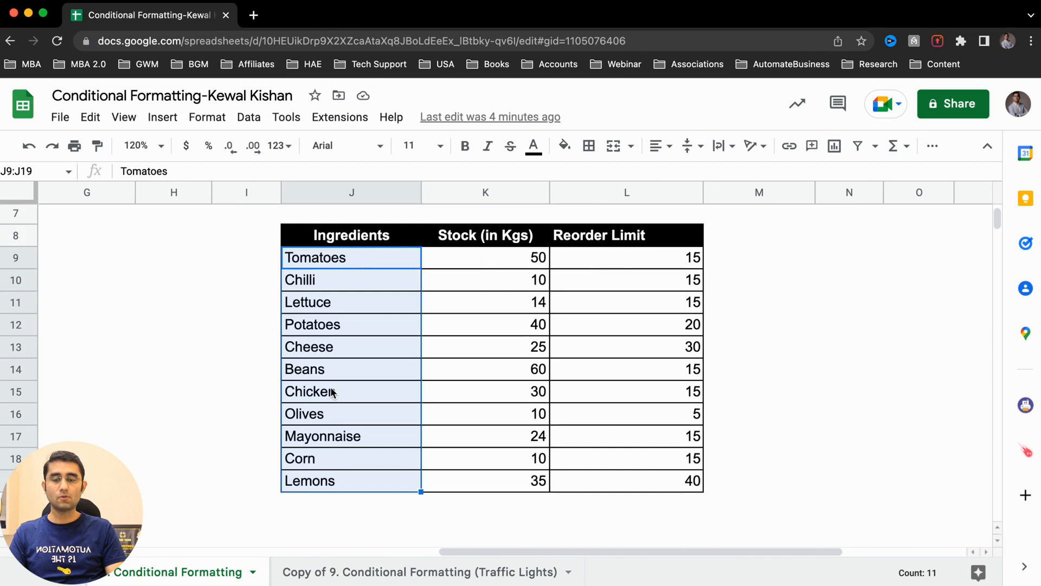
pyautogui.scroll(2, 332, 392)
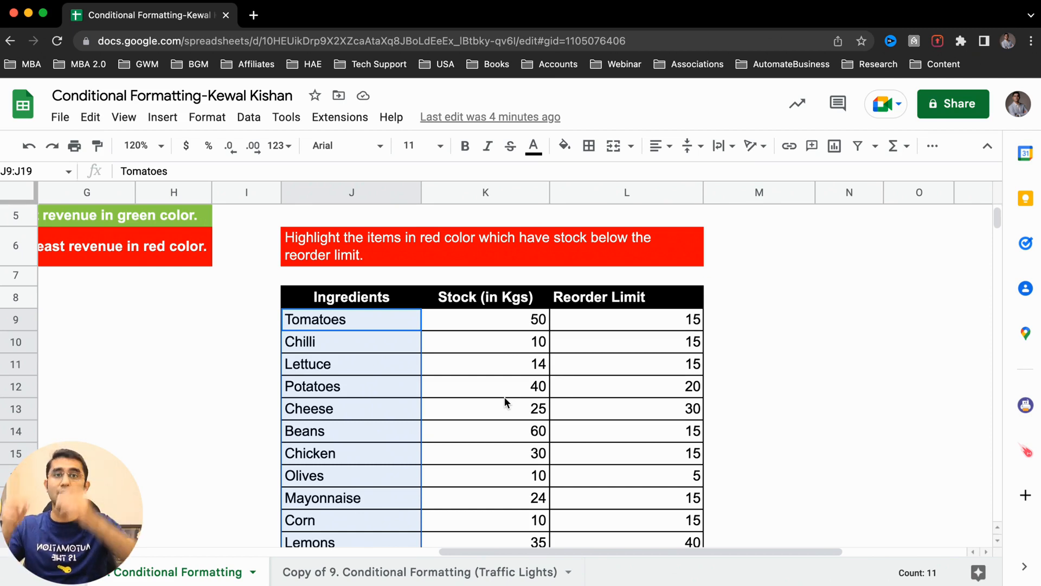
pyautogui.click(208, 118)
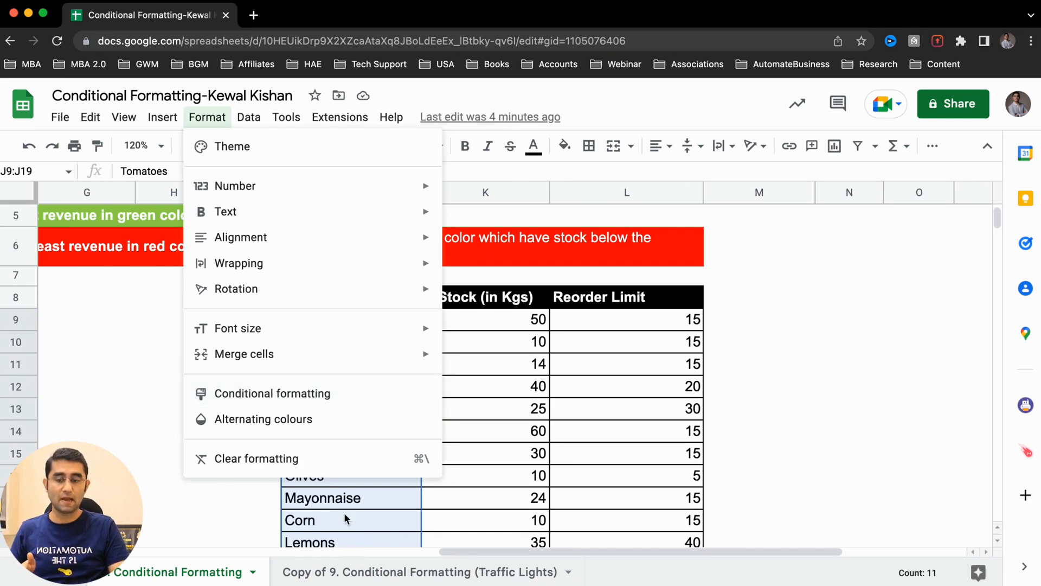
pyautogui.click(313, 392)
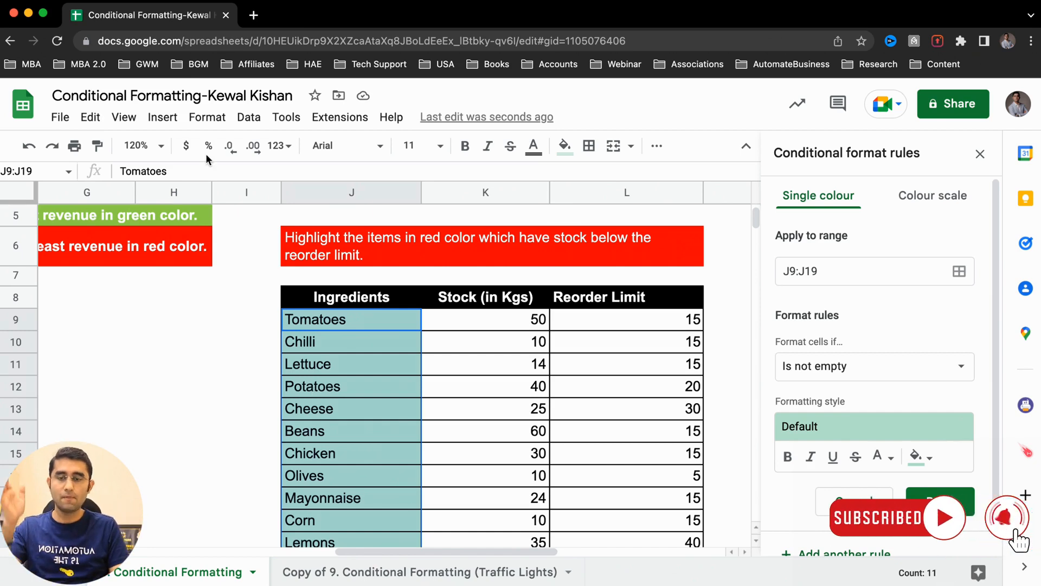
# Step: Review the conditional formatting rule's range and default settings alongside the ingredients, stock and reorder limit columns
pyautogui.click(193, 121)
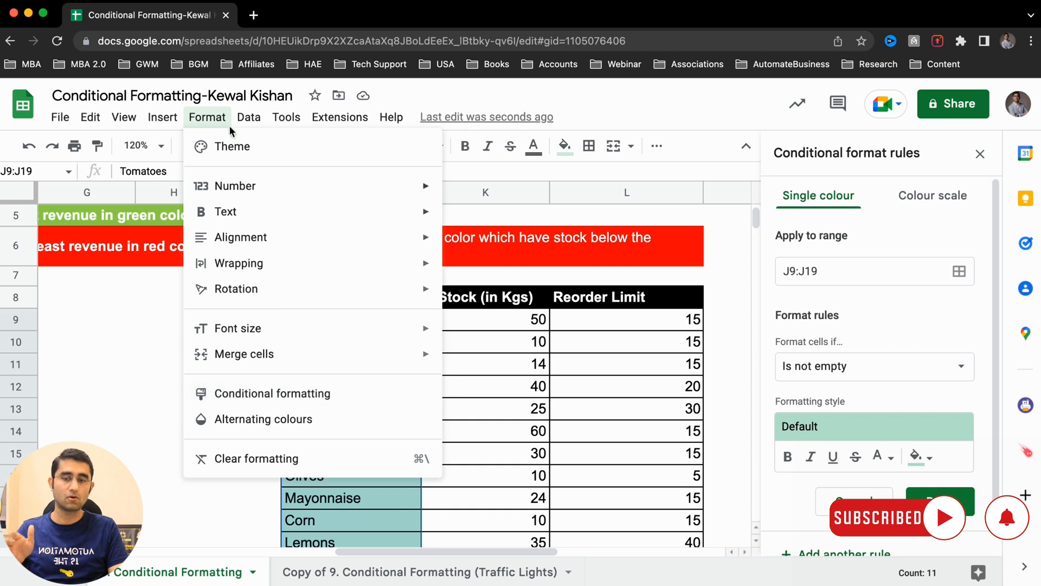
pyautogui.click(212, 119)
pyautogui.scroll(-1, 886, 281)
pyautogui.scroll(1, 887, 281)
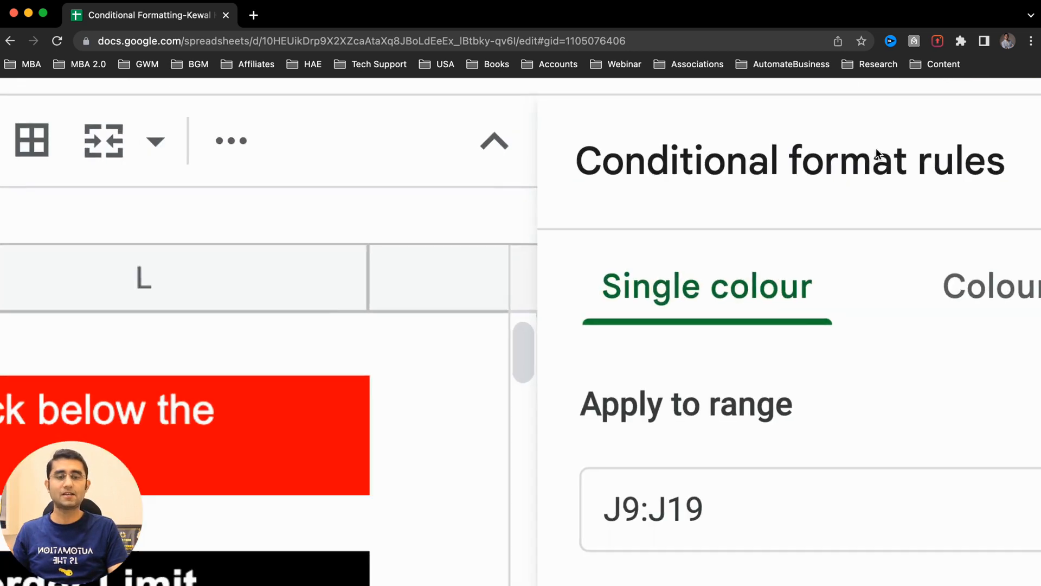
pyautogui.hscroll(3, 876, 153)
pyautogui.scroll(-3, 876, 153)
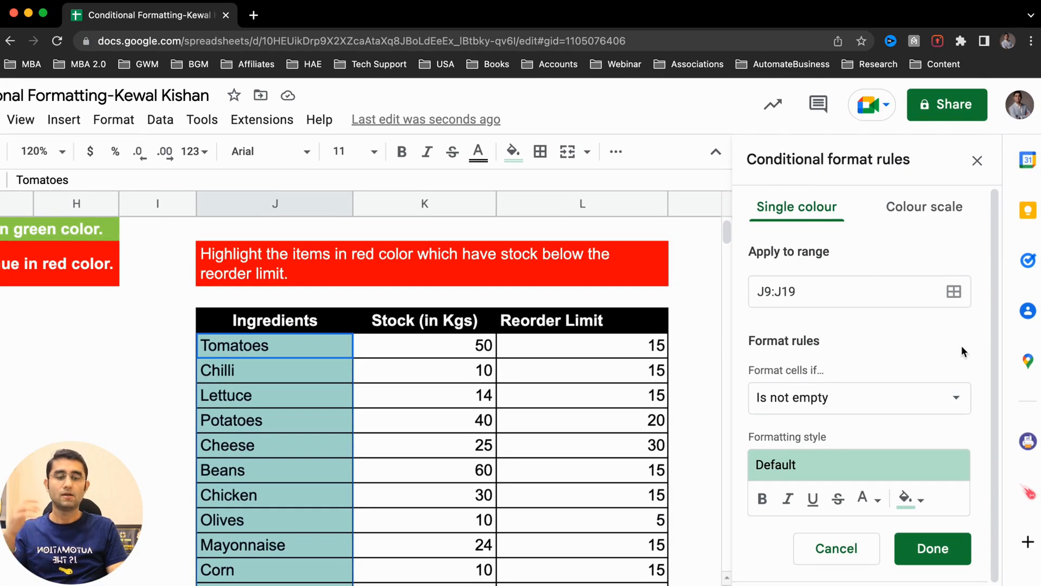
pyautogui.scroll(-1, 962, 350)
pyautogui.scroll(-2, 627, 357)
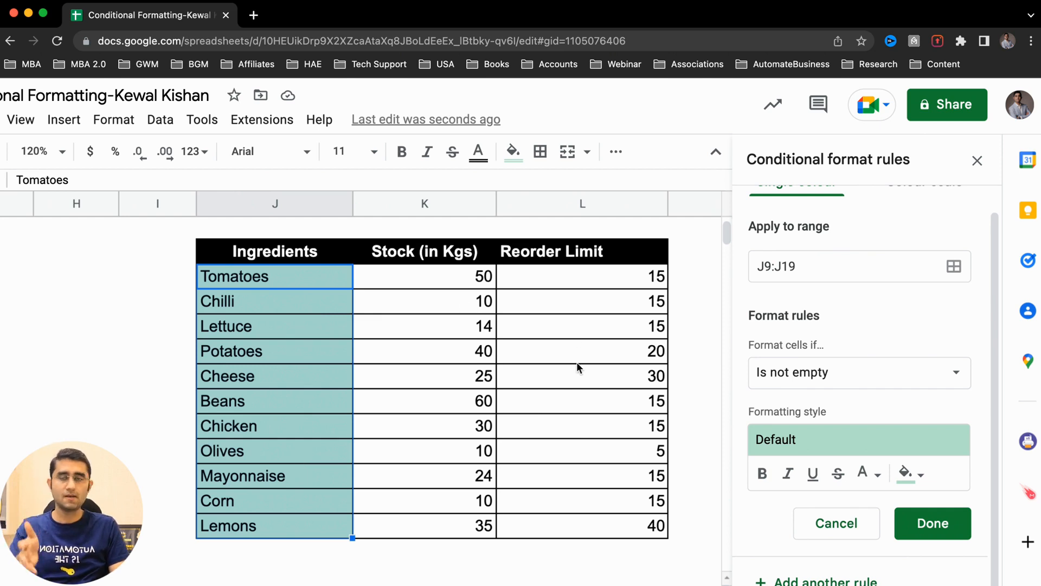
pyautogui.scroll(2, 879, 373)
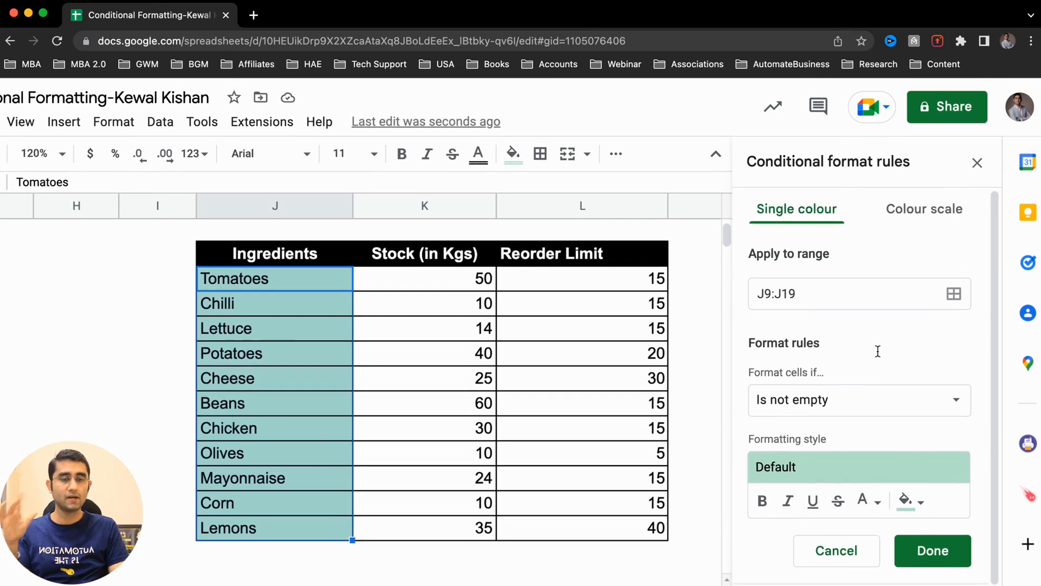
pyautogui.scroll(-1, 877, 360)
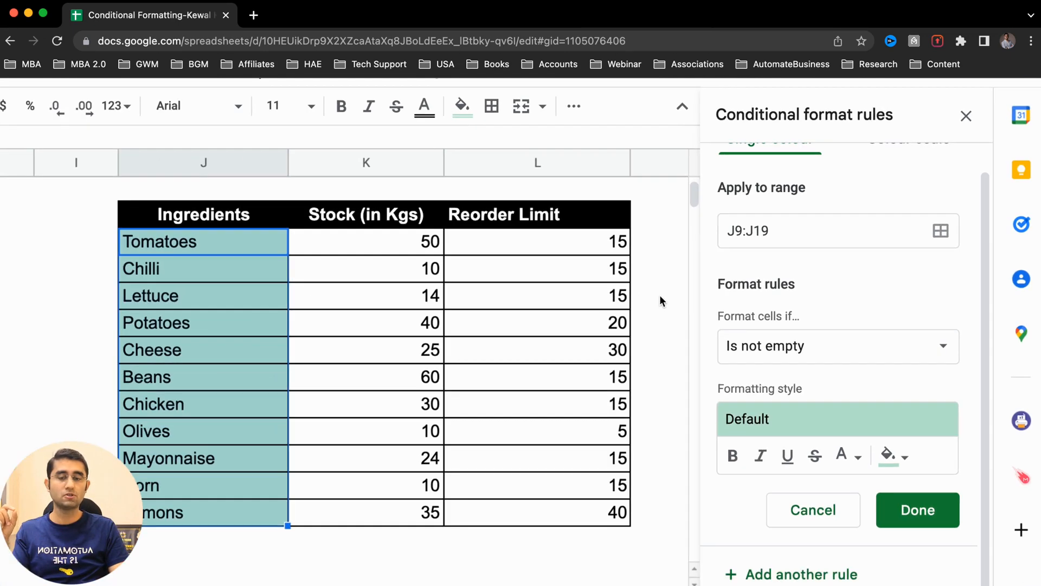
# Step: Try the Is empty condition on the ingredients rule and return it to Is not empty
pyautogui.click(833, 341)
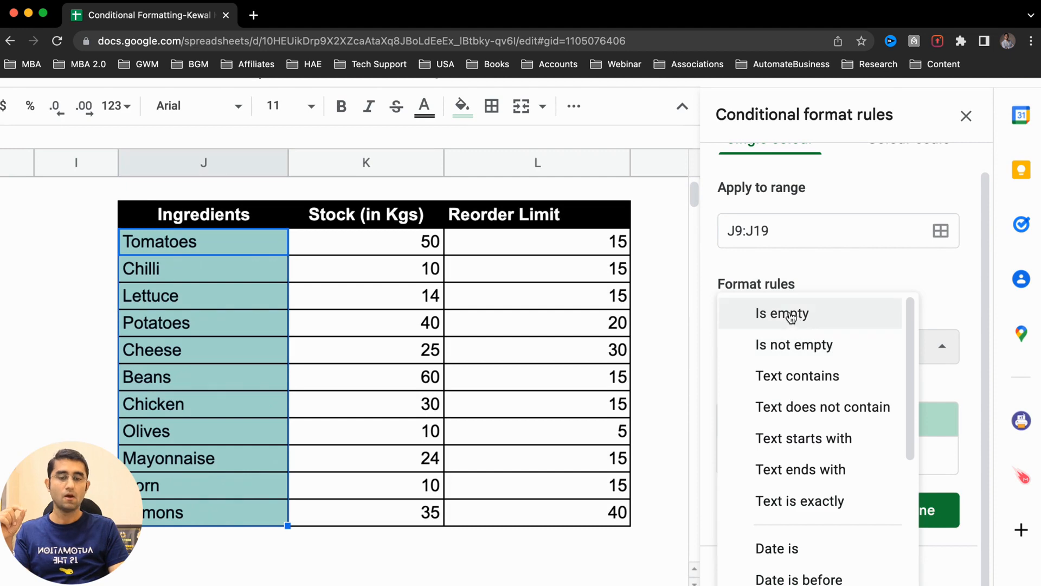
pyautogui.click(825, 318)
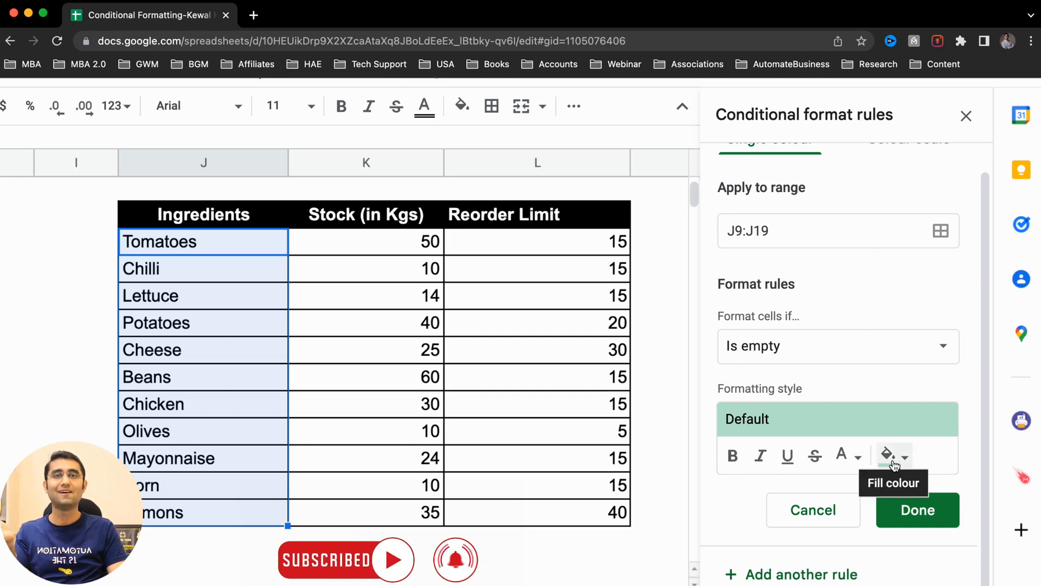
pyautogui.click(802, 359)
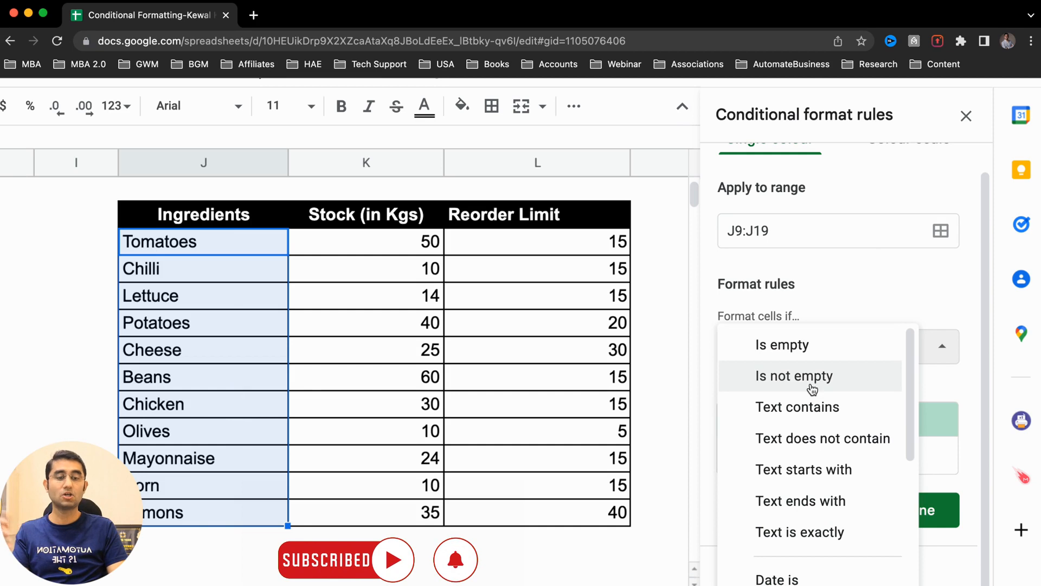
pyautogui.click(784, 377)
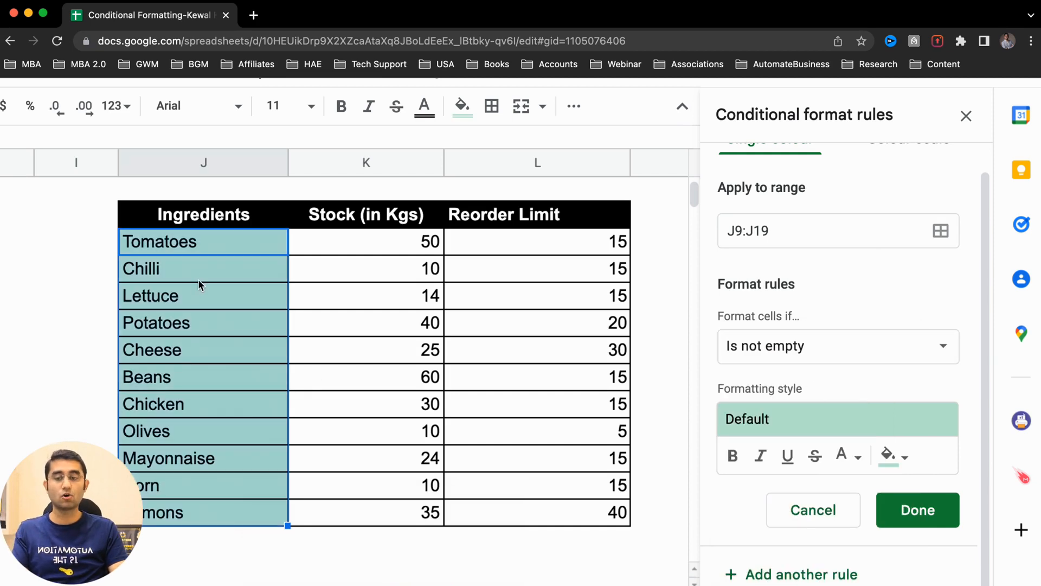
# Step: Set the fill colour of the ingredients rule's formatting style to red
pyautogui.click(900, 456)
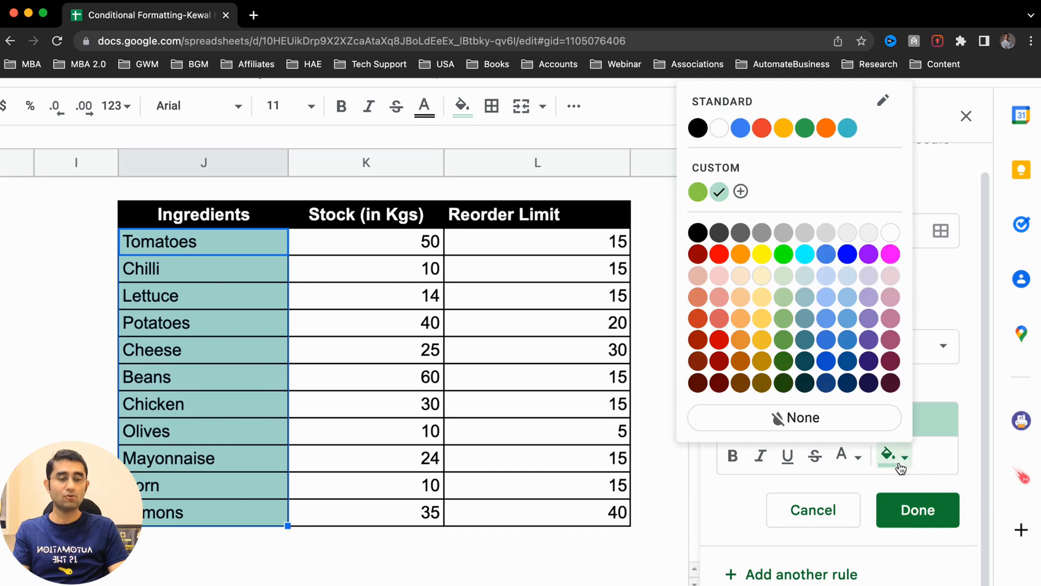
pyautogui.click(714, 249)
pyautogui.scroll(2, 584, 291)
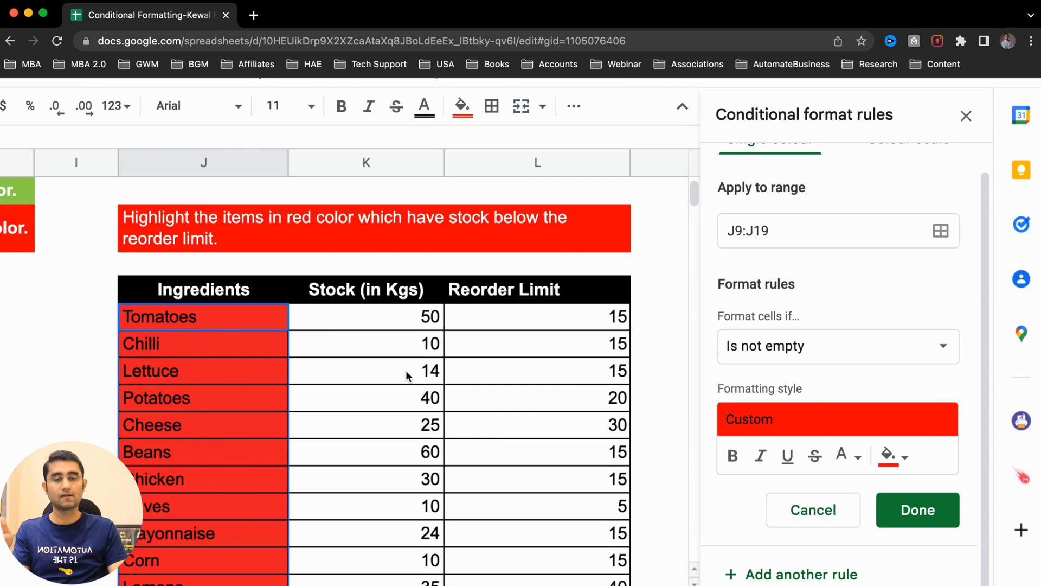
# Step: Change the rule's condition for the ingredient names to Custom formula is
pyautogui.click(822, 347)
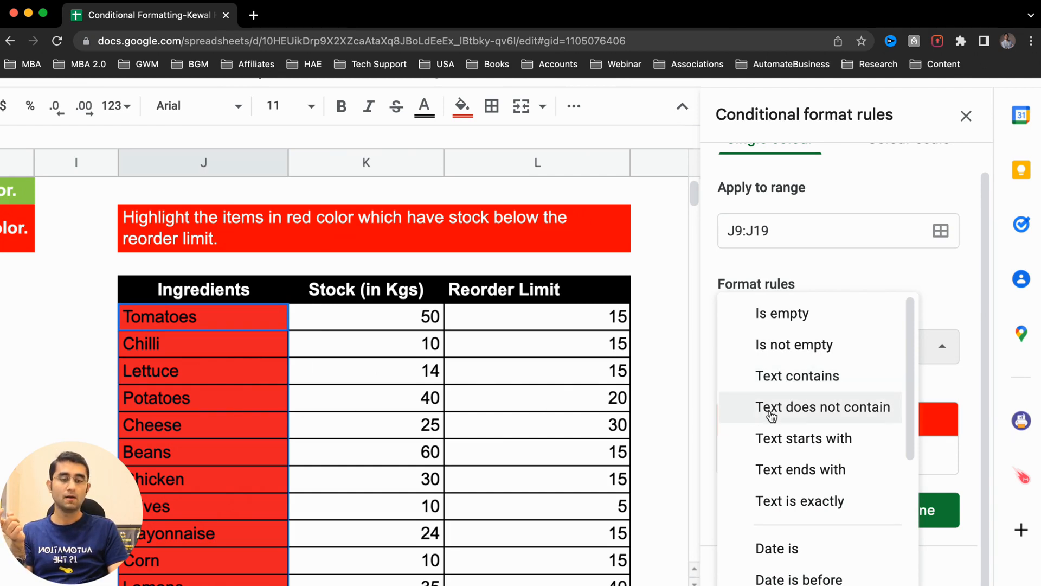
pyautogui.scroll(-2, 769, 414)
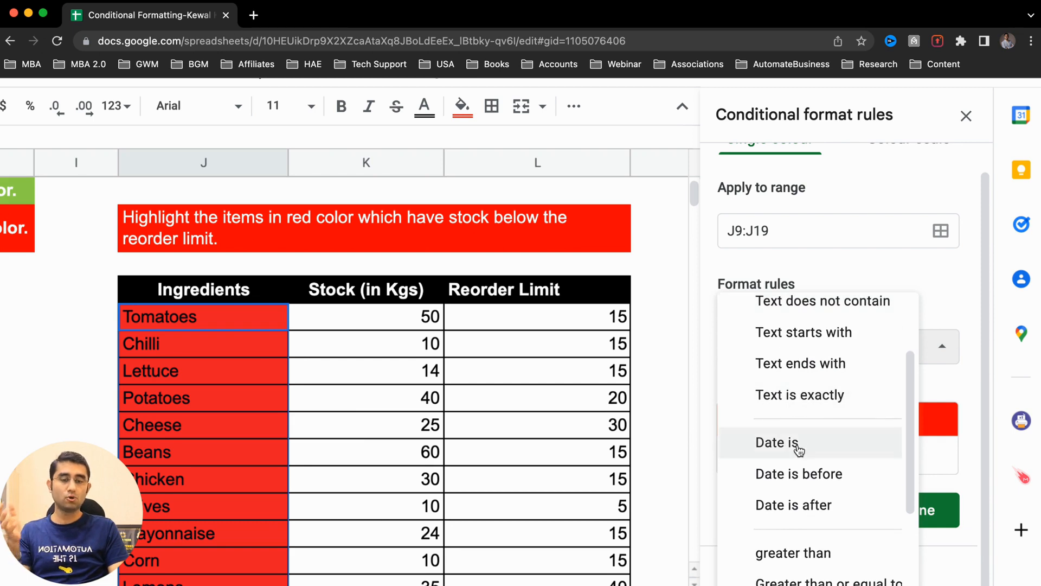
pyautogui.scroll(-1, 838, 442)
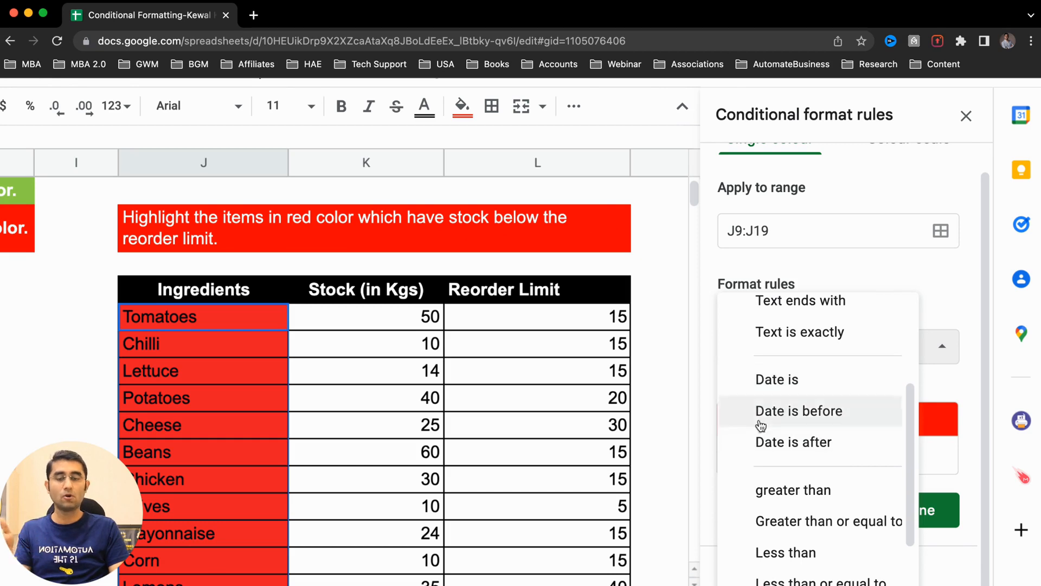
pyautogui.scroll(-2, 875, 433)
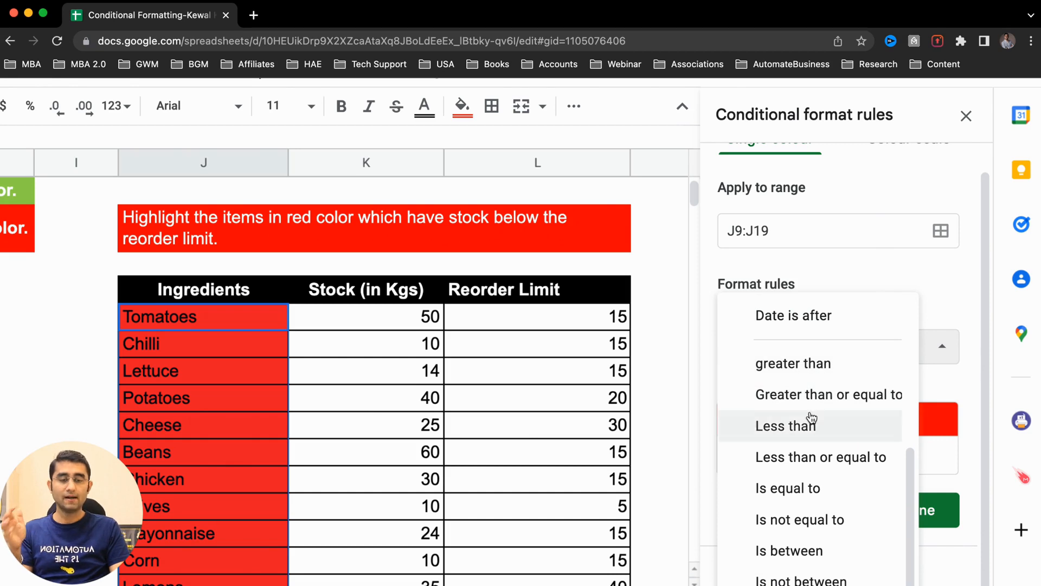
pyautogui.scroll(-1, 810, 425)
pyautogui.scroll(-2, 808, 439)
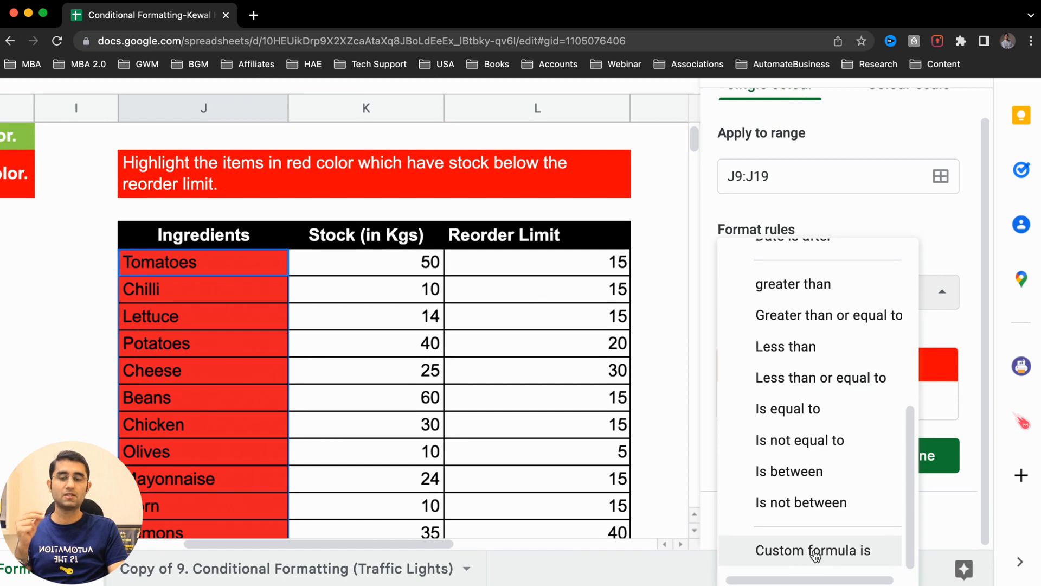
pyautogui.scroll(5, 816, 555)
pyautogui.scroll(-1, 816, 556)
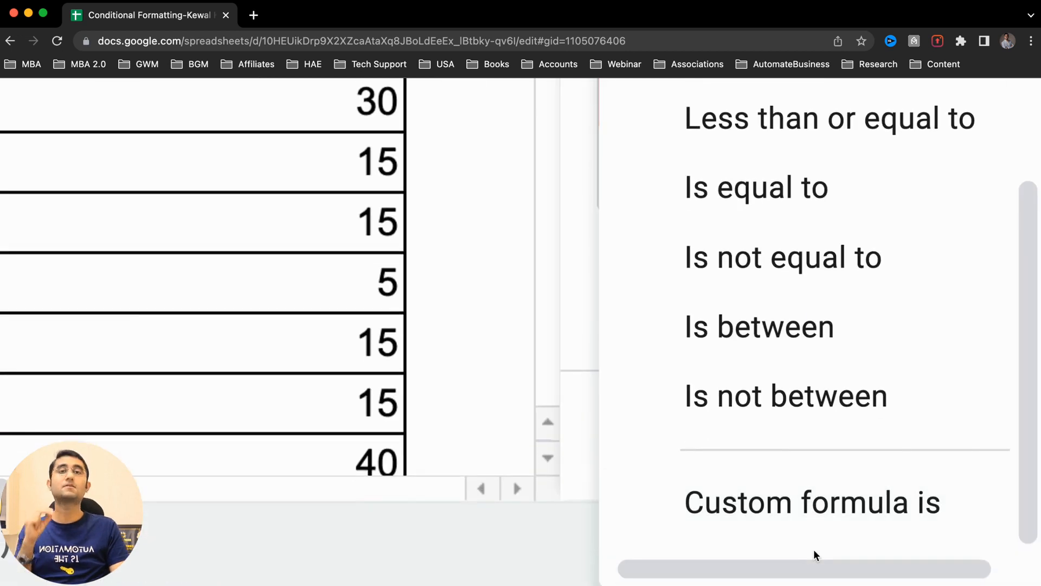
pyautogui.scroll(-5, 813, 550)
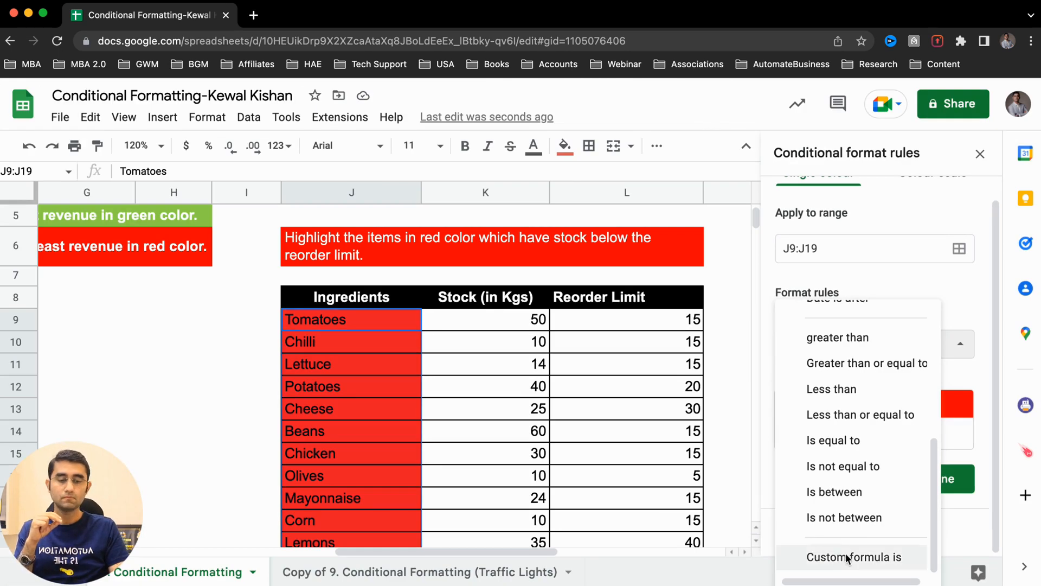
pyautogui.click(837, 559)
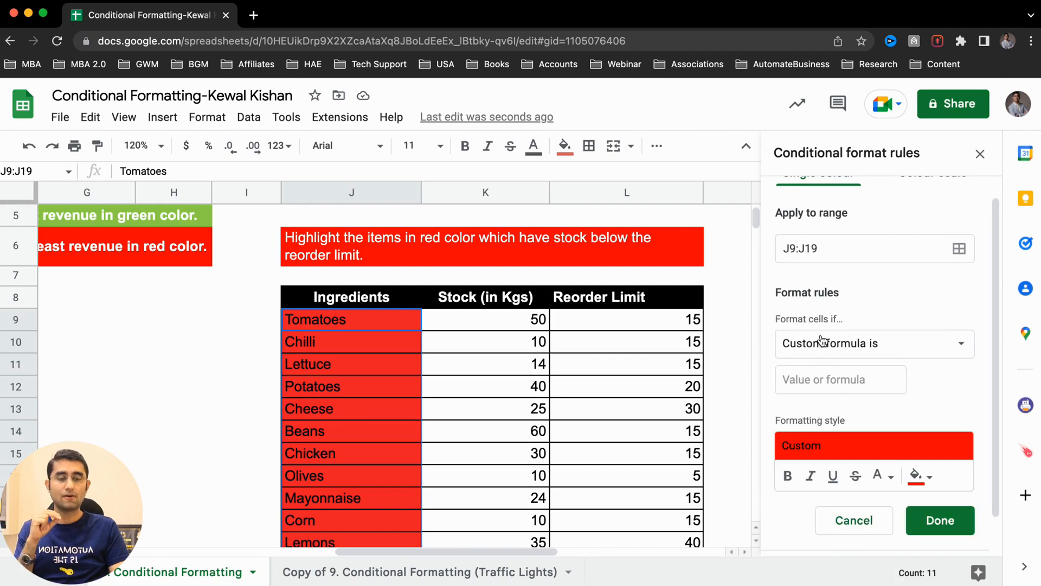
# Step: Enter the custom formula =K9<L9 so the rule compares each ingredient's stock with its reorder limit
pyautogui.click(830, 381)
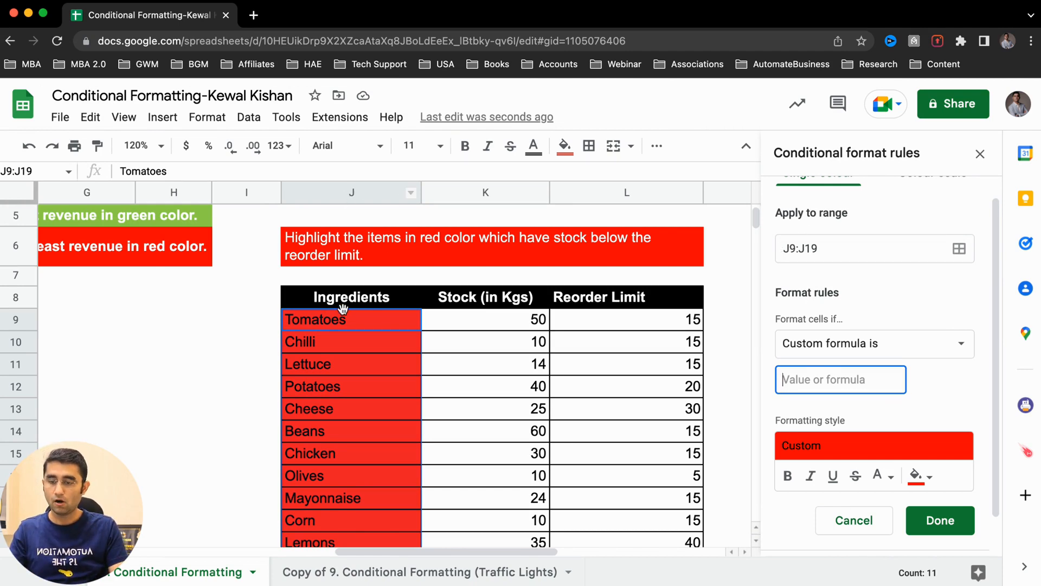
pyautogui.scroll(-3, 366, 361)
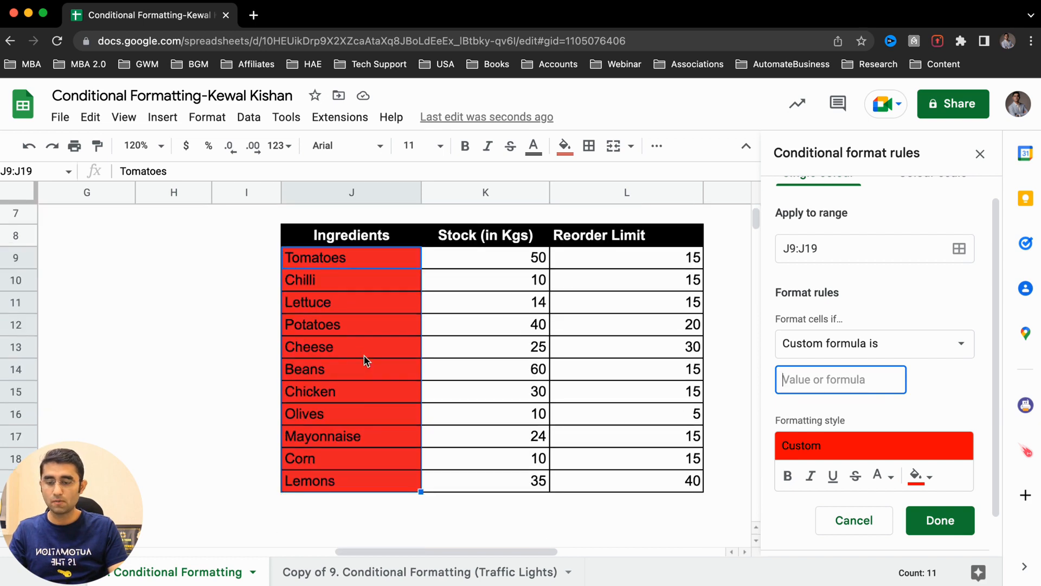
pyautogui.scroll(4, 348, 365)
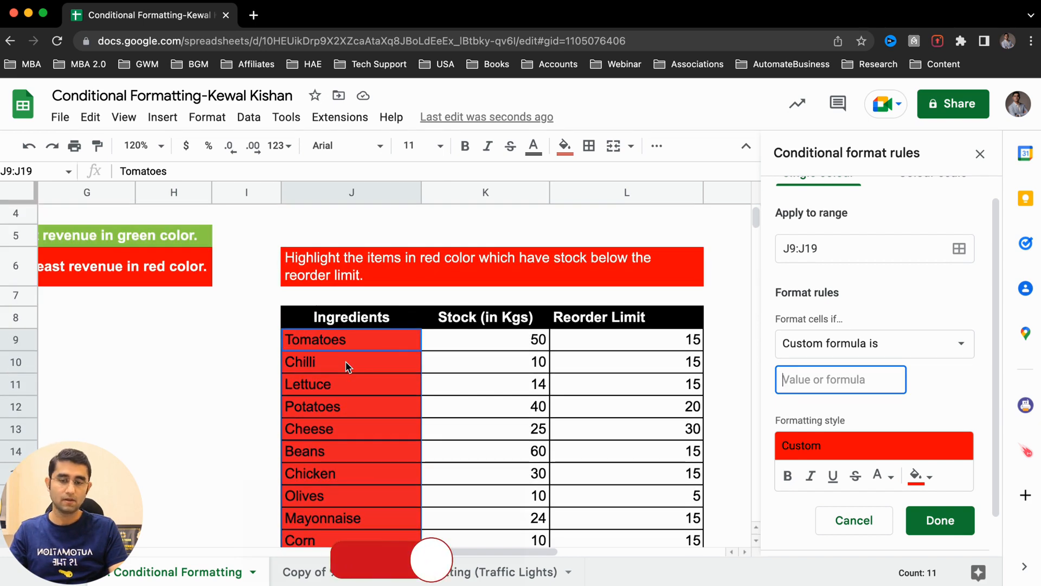
pyautogui.write('=')
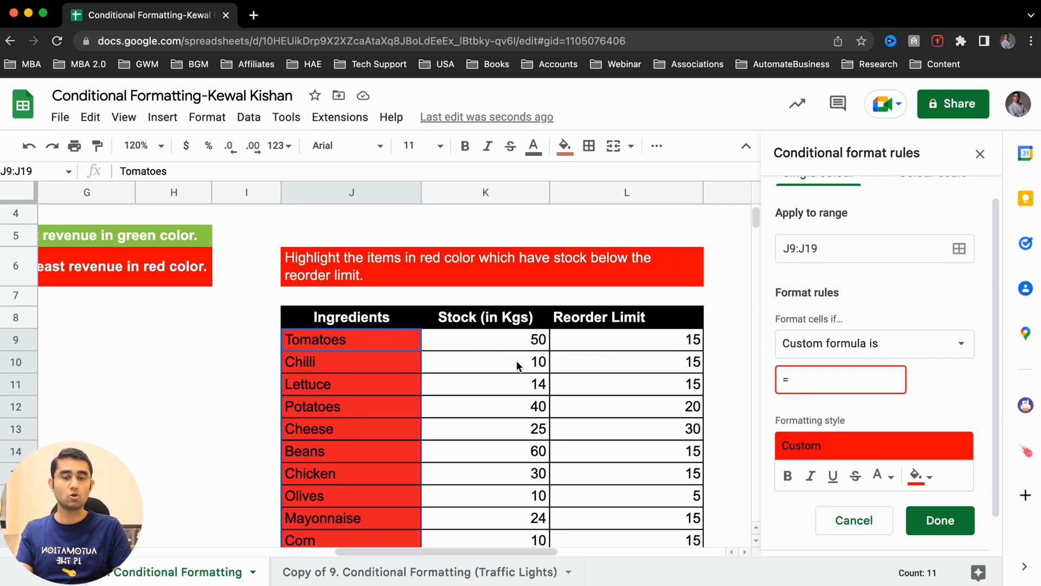
pyautogui.write('K')
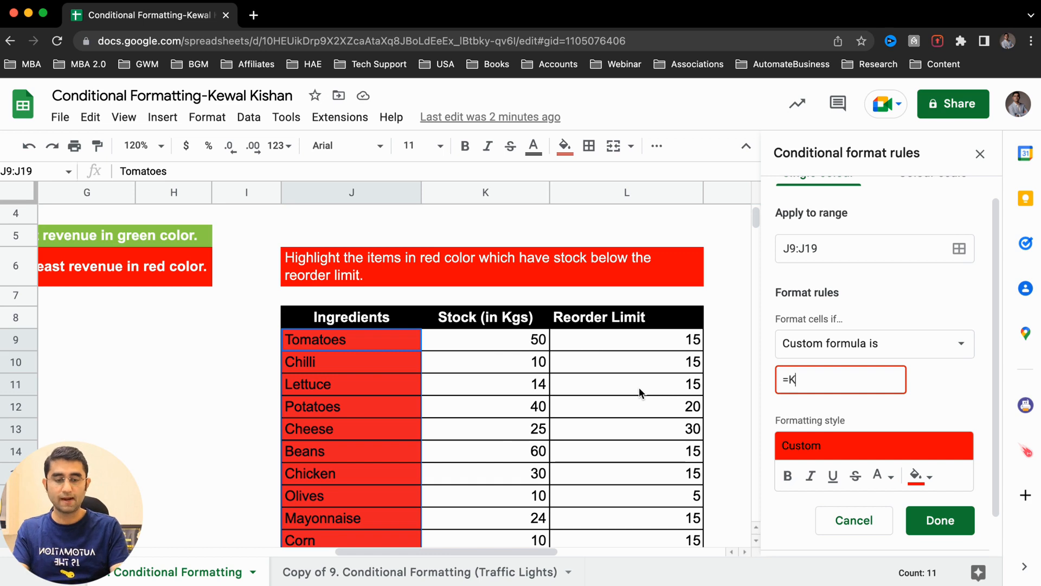
pyautogui.write('9')
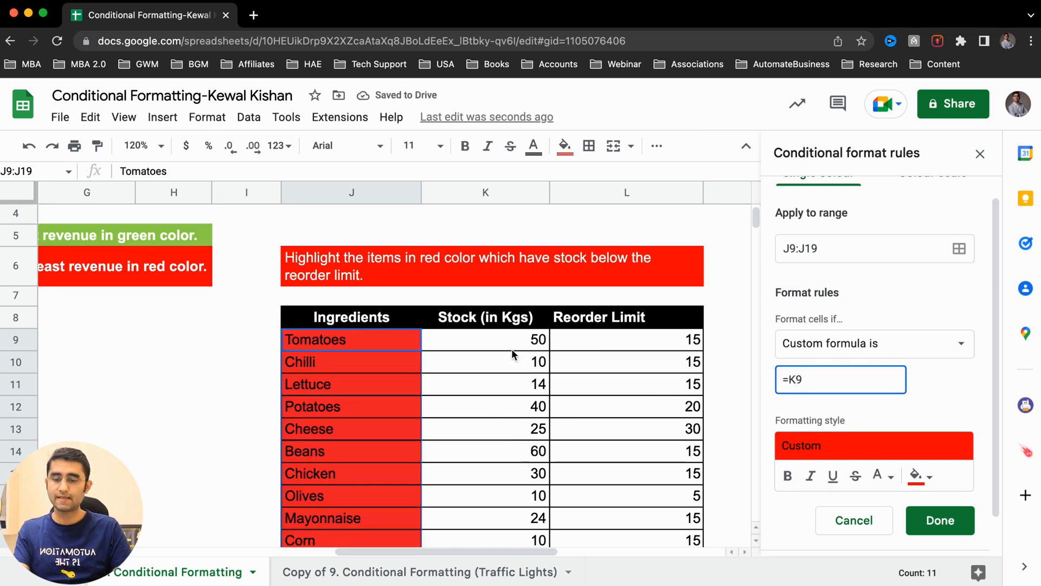
pyautogui.write('<')
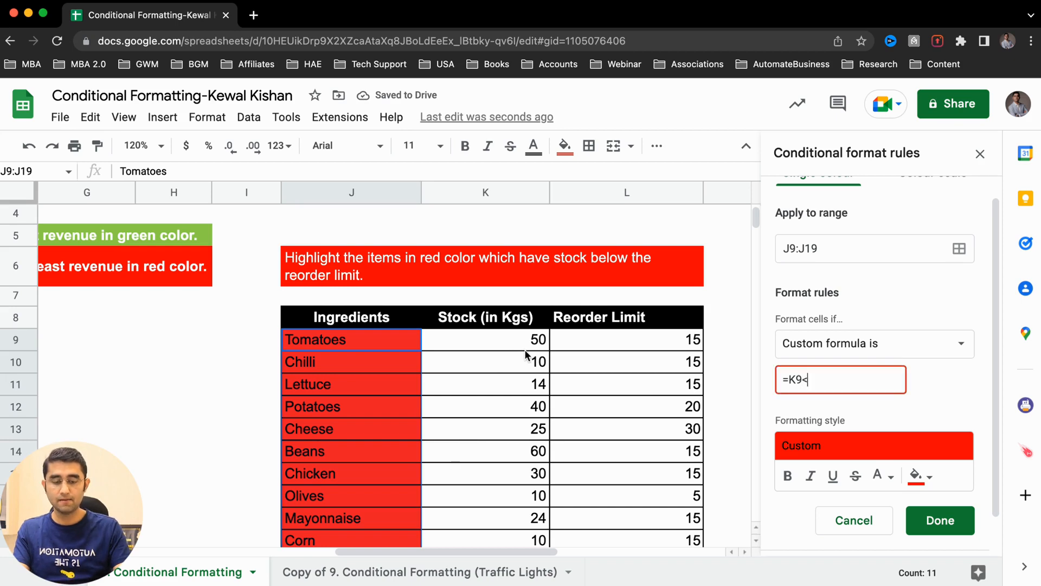
pyautogui.write('=')
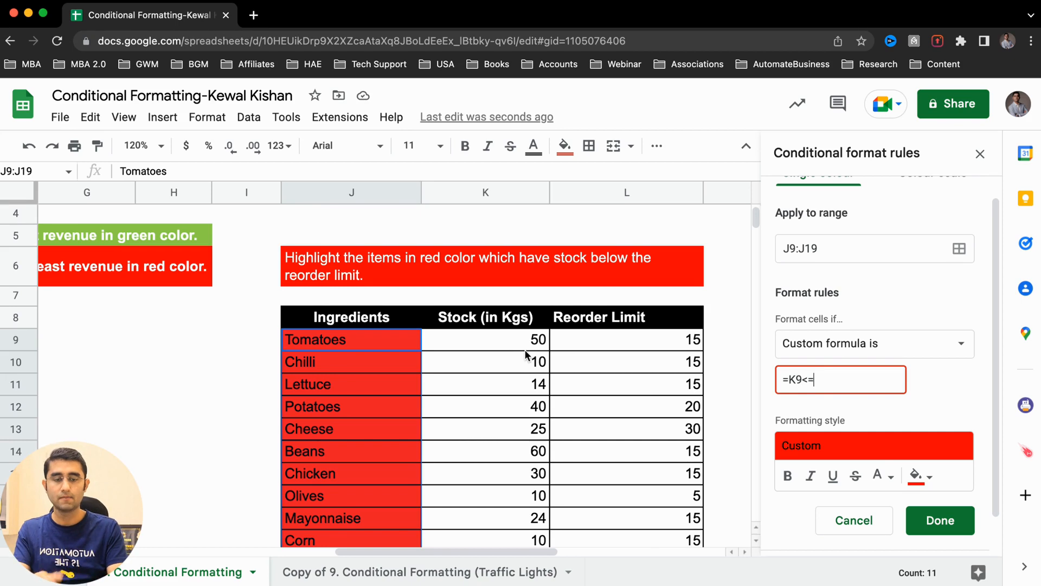
pyautogui.press('BackSpace')
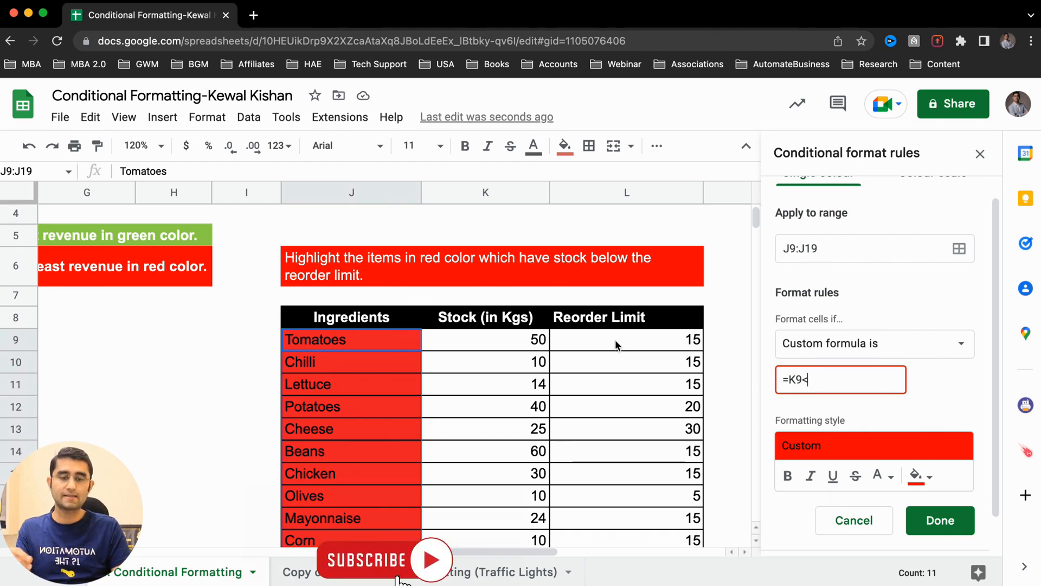
pyautogui.write('L9')
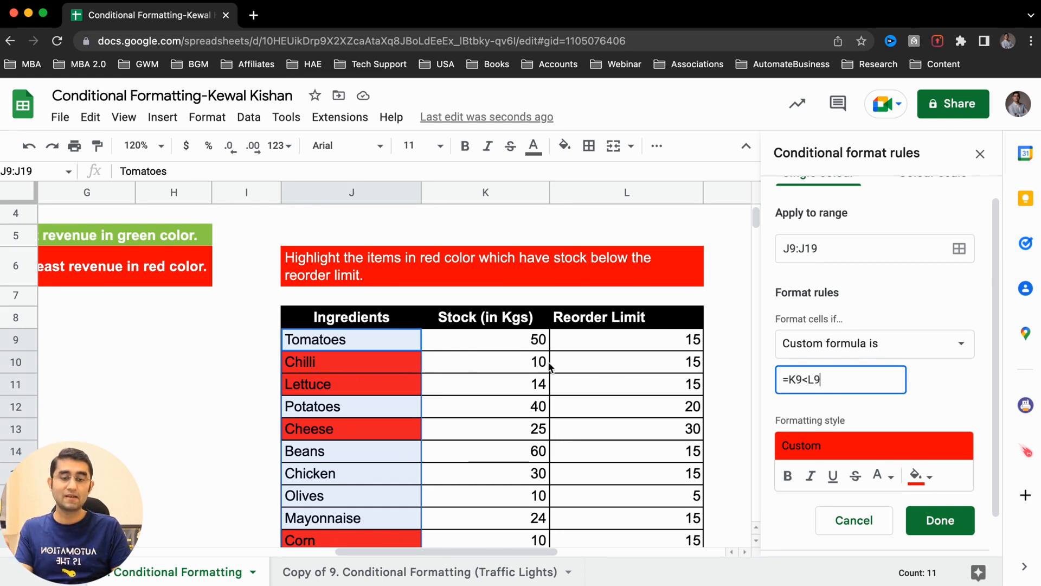
pyautogui.click(924, 400)
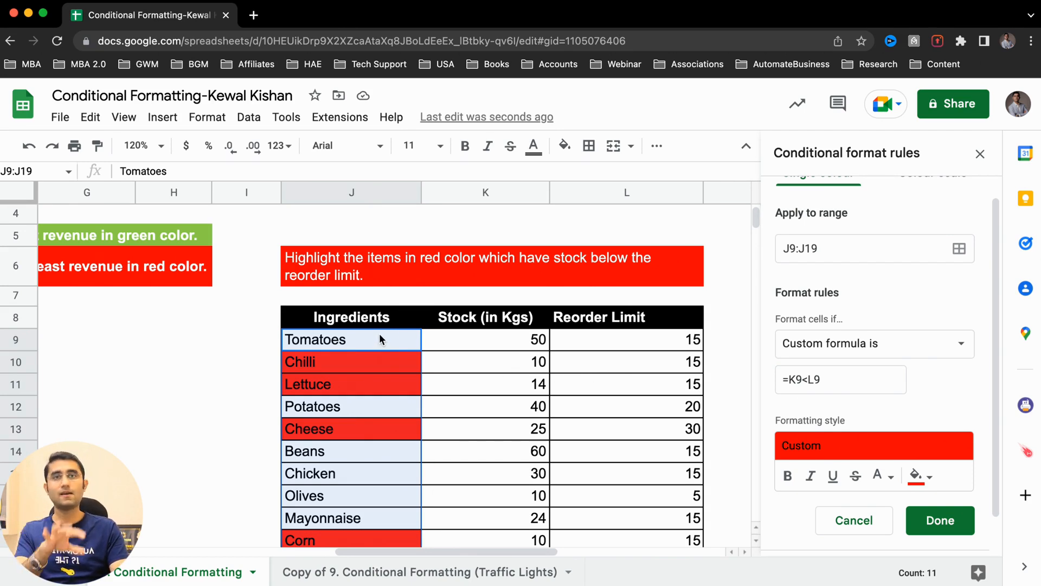
# Step: Check the highlighted ingredients against their stock and reorder limits, and review the rule's range and custom formula
pyautogui.scroll(-3, 408, 417)
pyautogui.scroll(1, 409, 418)
pyautogui.scroll(1, 409, 418)
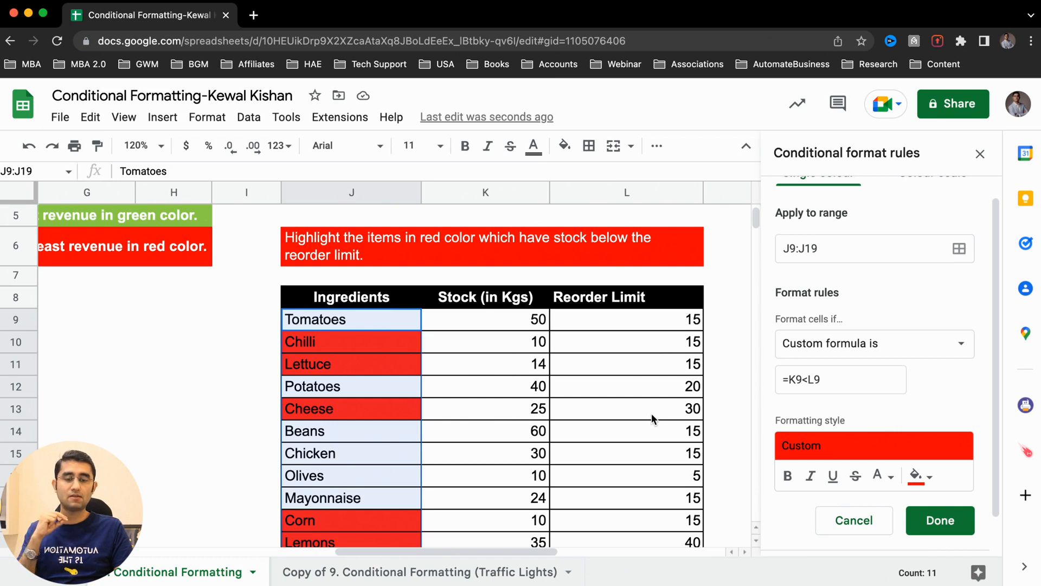
pyautogui.scroll(-3, 652, 414)
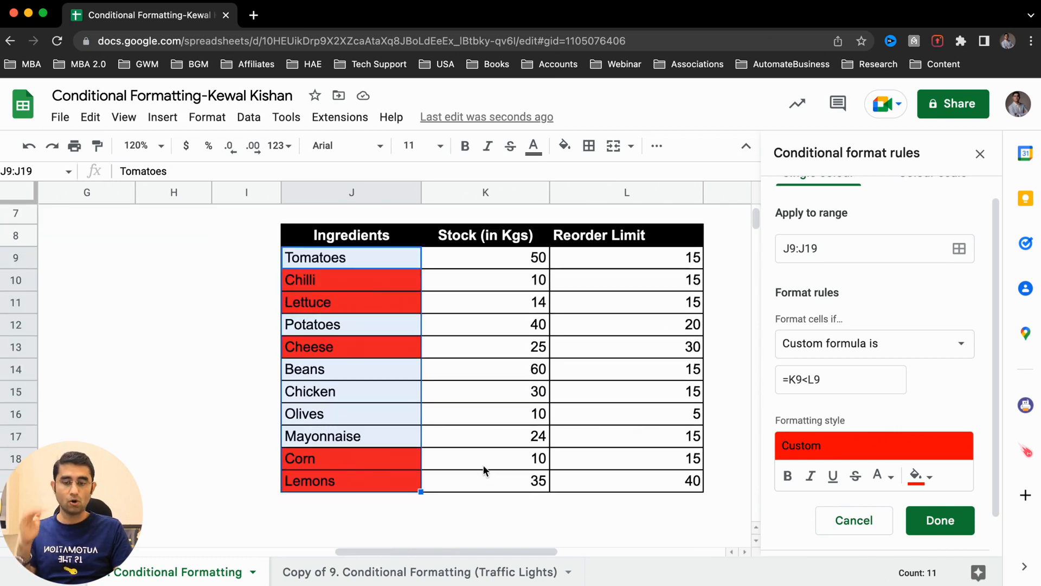
pyautogui.scroll(3, 491, 453)
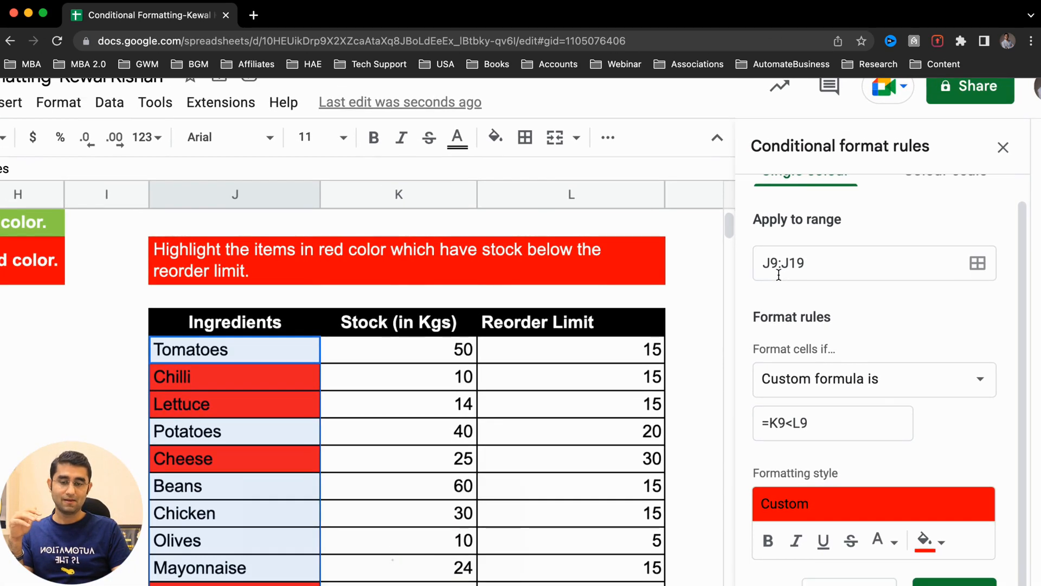
pyautogui.click(827, 423)
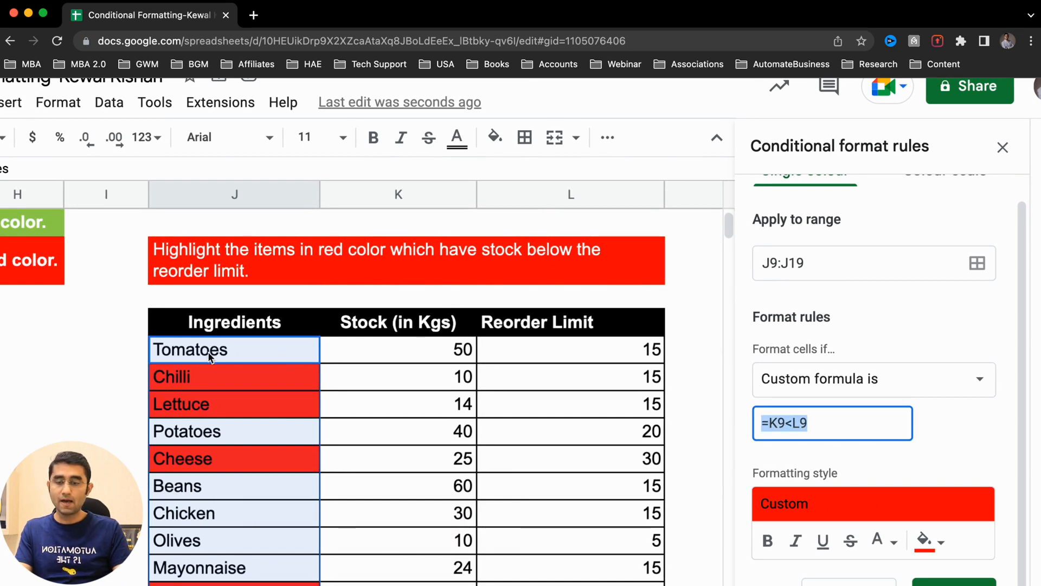
# Step: Review the custom formula =K9<L9 and save the red highlighting rule for the ingredients in J9:J19
pyautogui.click(844, 457)
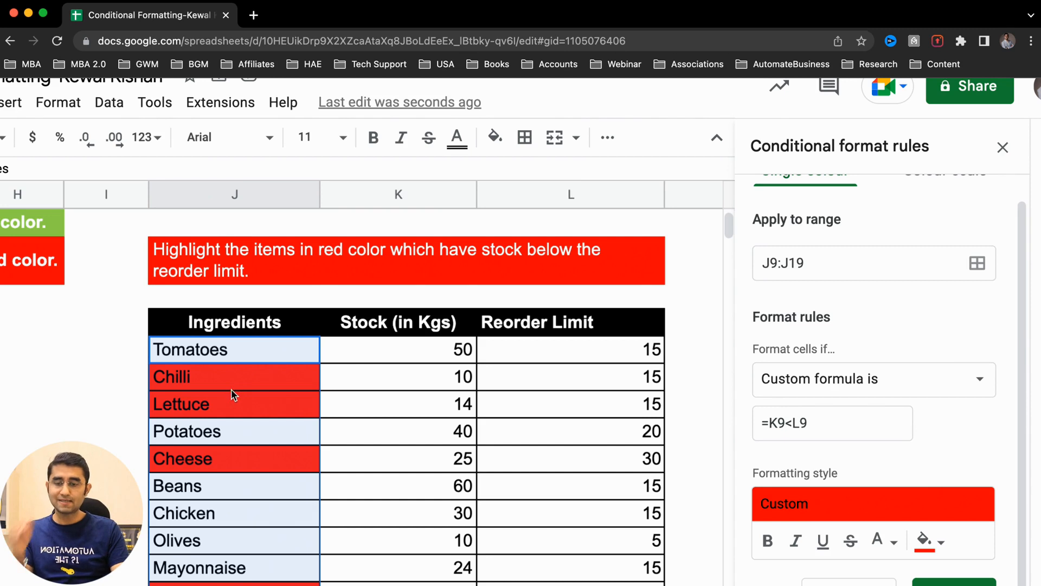
pyautogui.click(835, 430)
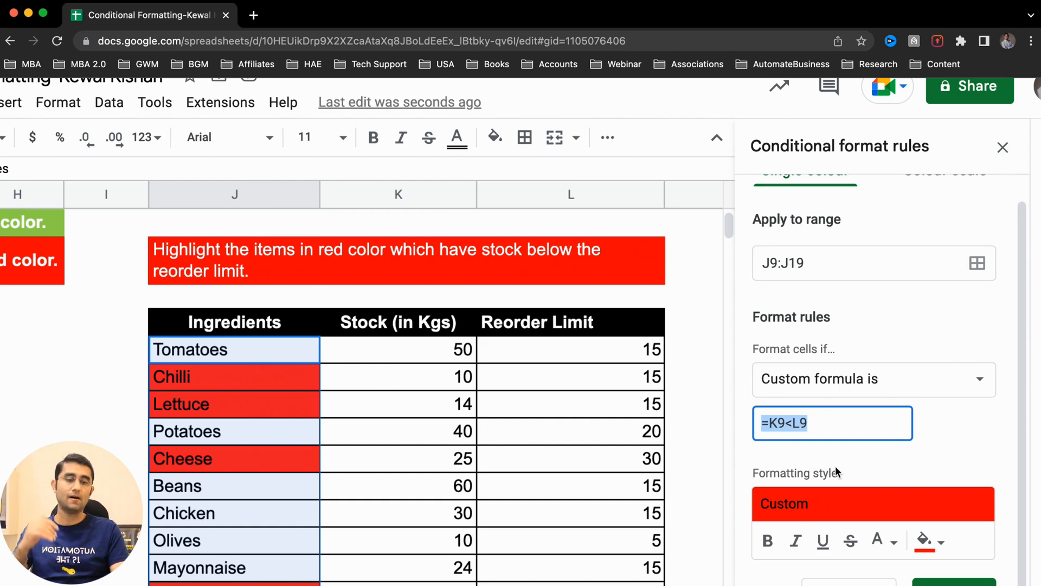
pyautogui.scroll(-1, 827, 459)
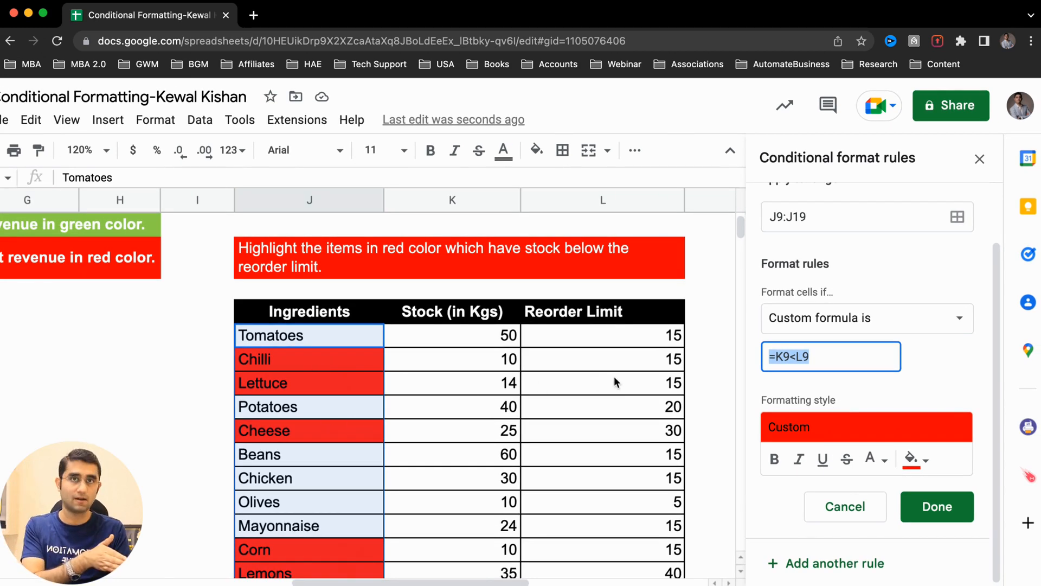
pyautogui.click(920, 510)
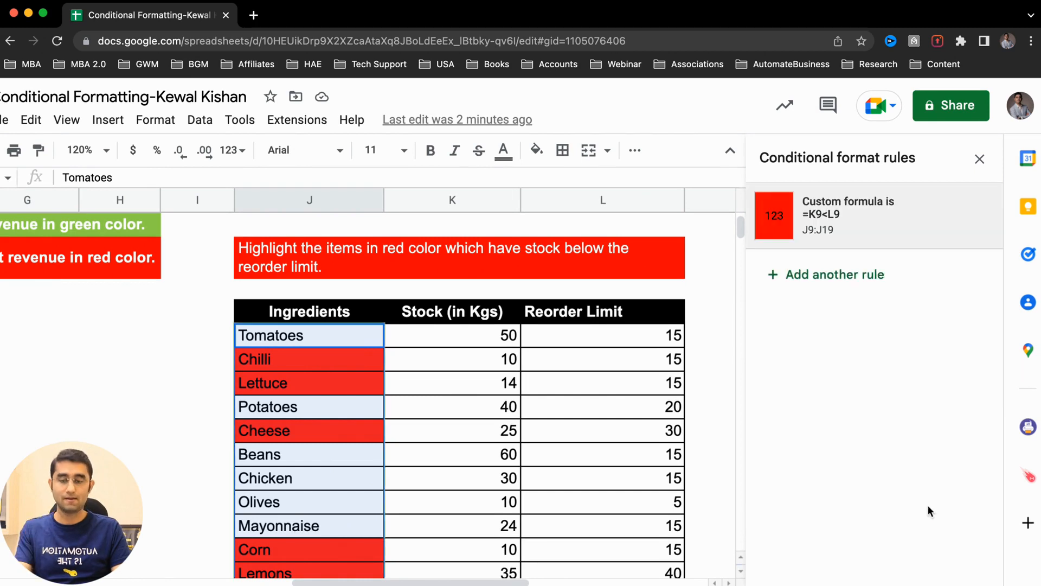
# Step: Select cells in the stock and ingredient columns to check which of them the conditional format rule covers
pyautogui.click(450, 406)
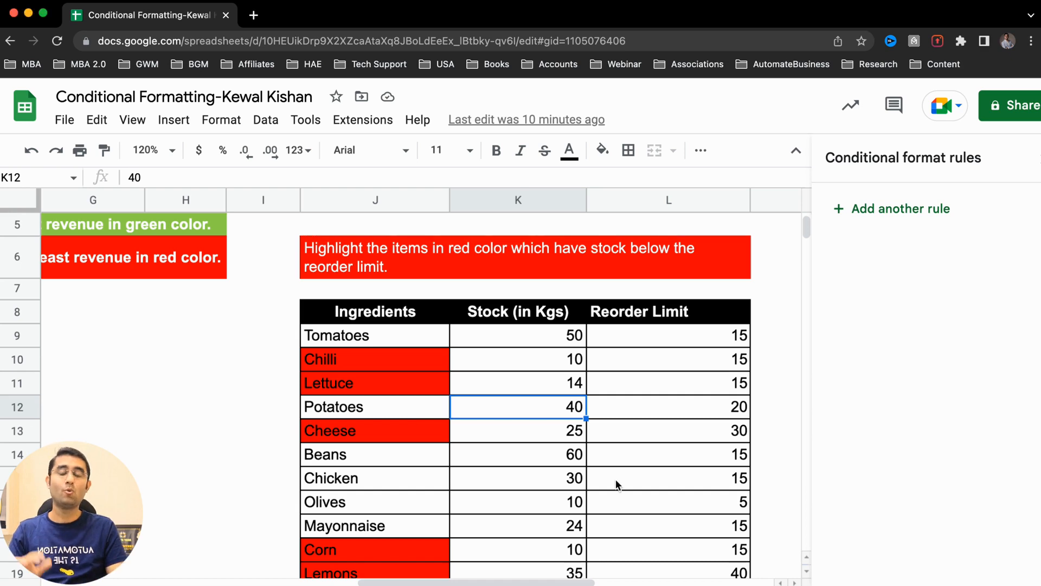
pyautogui.moveTo(348, 333); pyautogui.dragTo(357, 491)
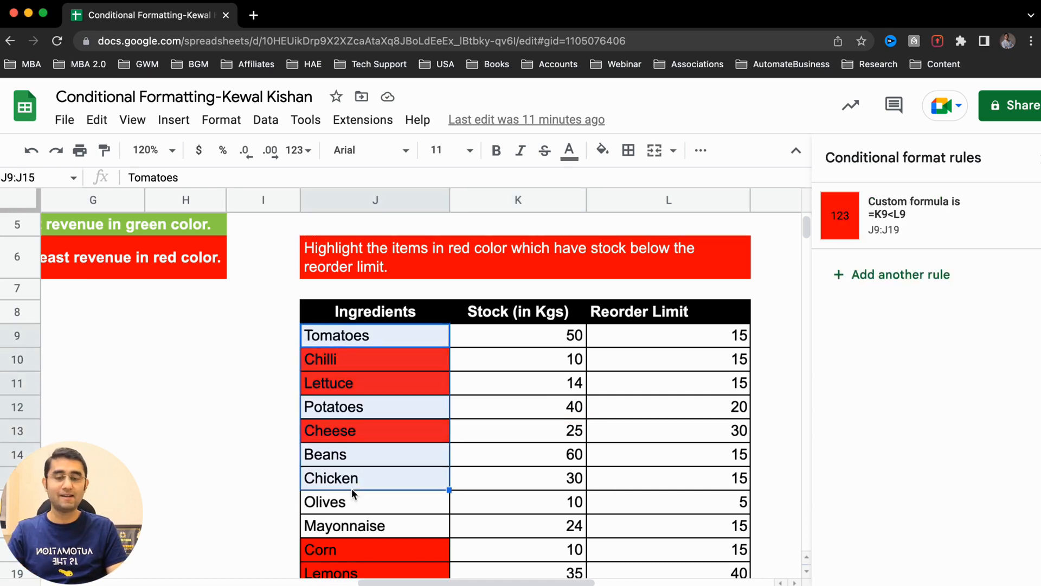
pyautogui.click(529, 392)
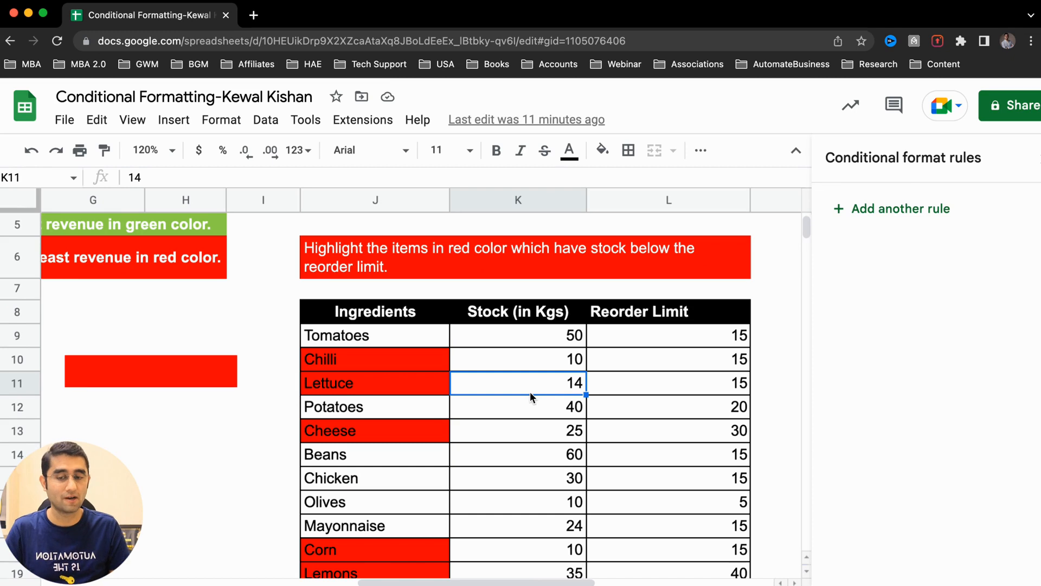
# Step: Read exercise #1 on the Mexican restaurant's weekly sales, including its most-revenue and least-revenue highlighting tasks
pyautogui.scroll(3, 529, 392)
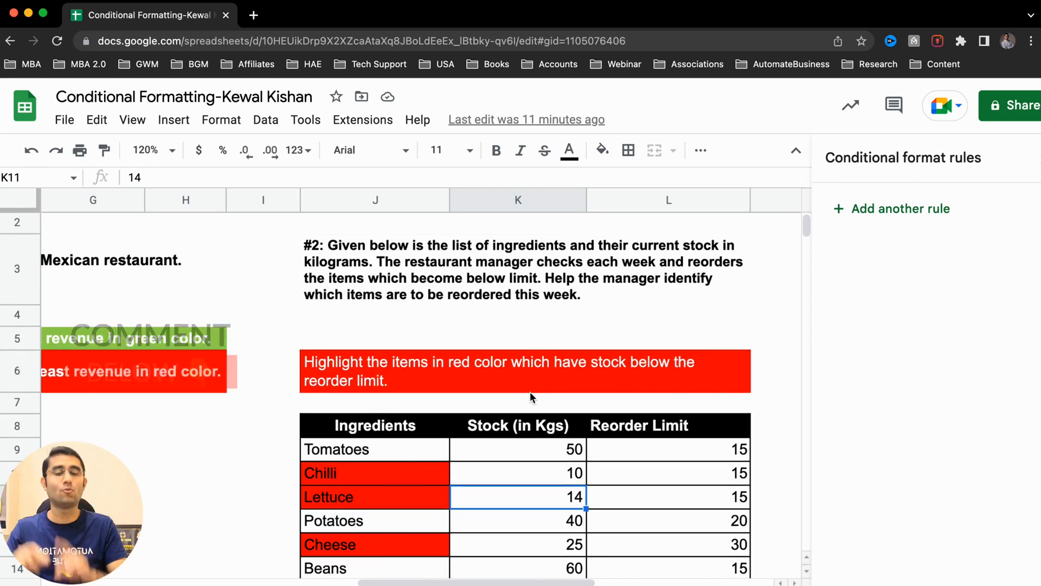
pyautogui.hscroll(-5, 529, 391)
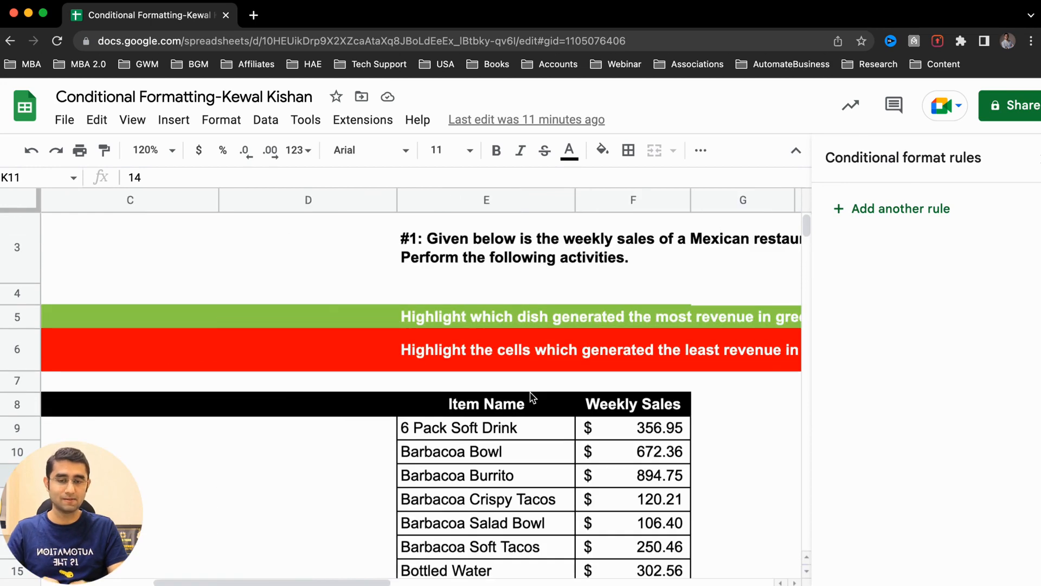
pyautogui.hscroll(3, 530, 392)
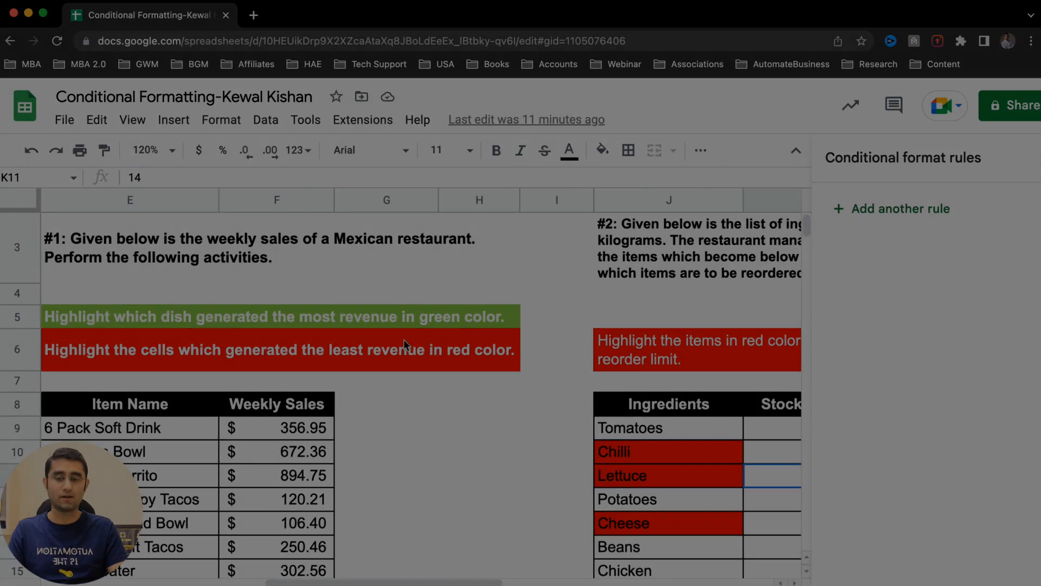
pyautogui.click(403, 340)
pyautogui.press('Left')
pyautogui.press('Down')
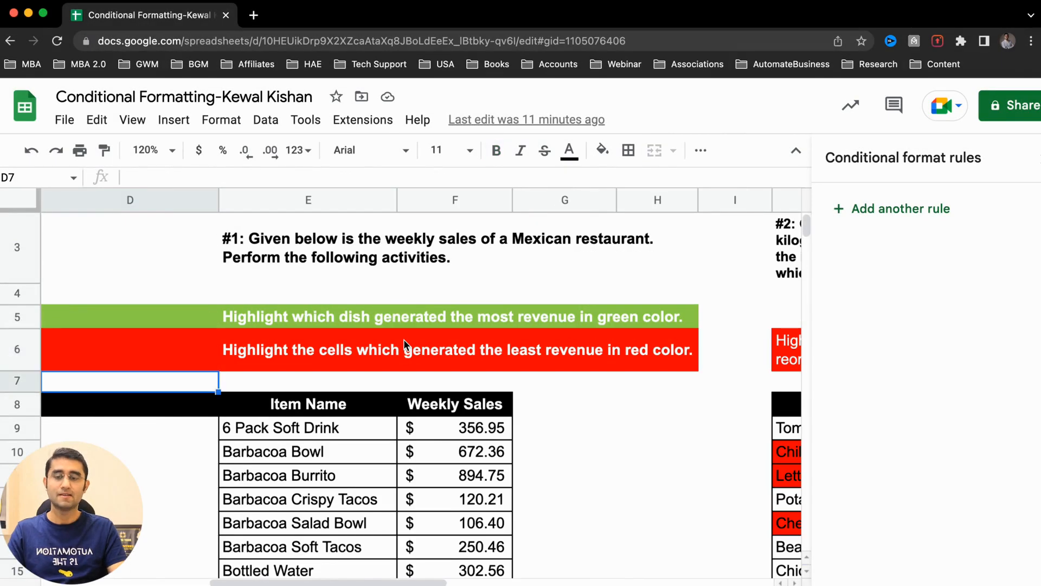
pyautogui.click(334, 257)
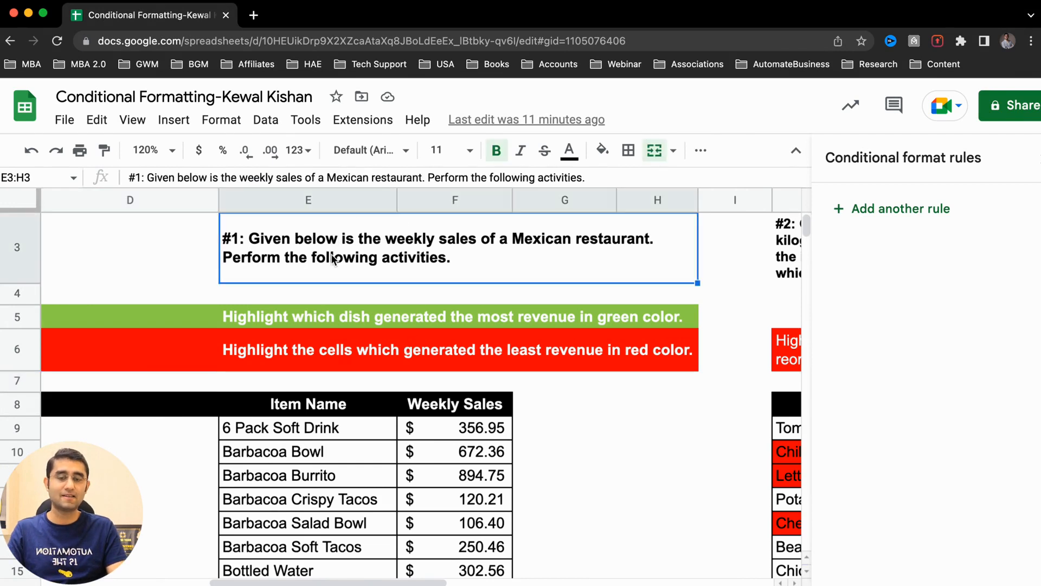
pyautogui.click(321, 452)
pyautogui.click(306, 324)
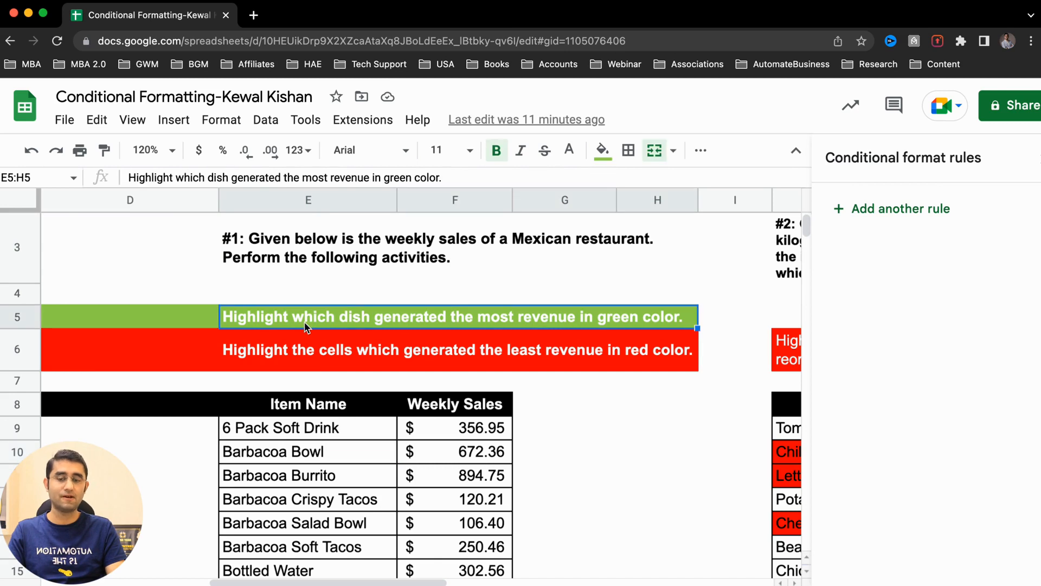
pyautogui.scroll(-3, 351, 428)
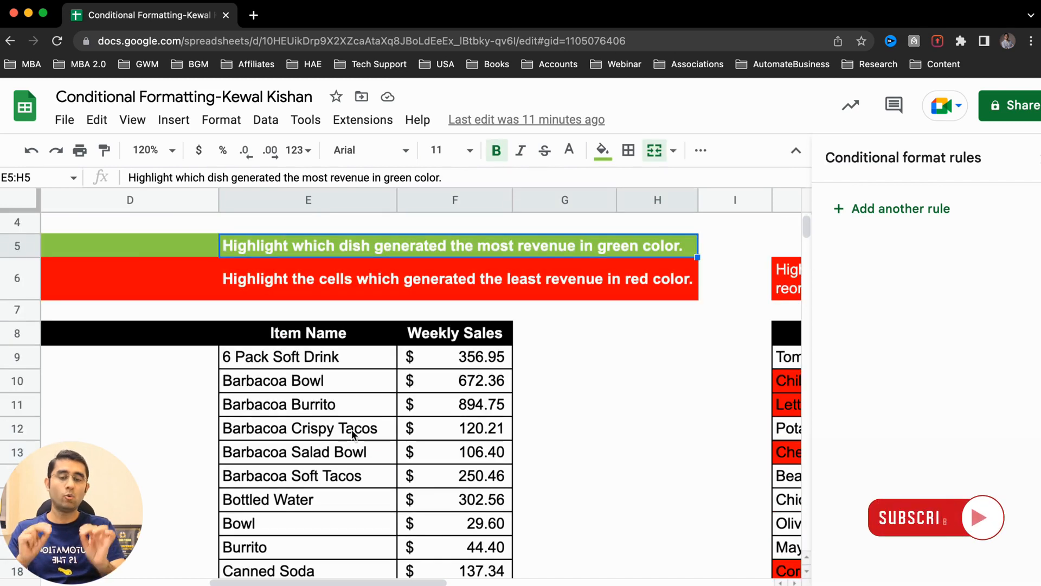
pyautogui.moveTo(456, 356); pyautogui.dragTo(450, 507)
pyautogui.click(319, 275)
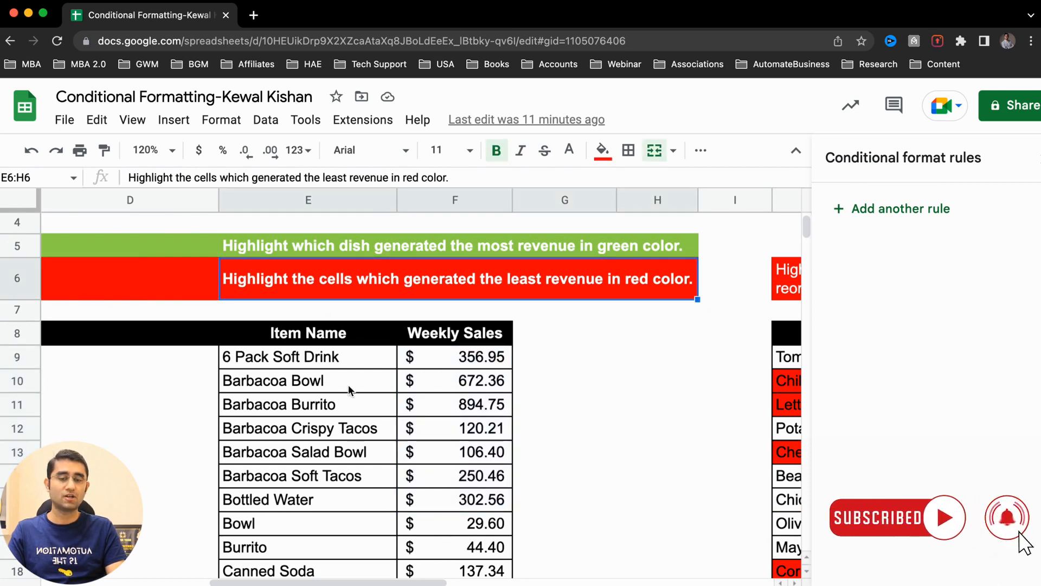
pyautogui.scroll(-1, 339, 397)
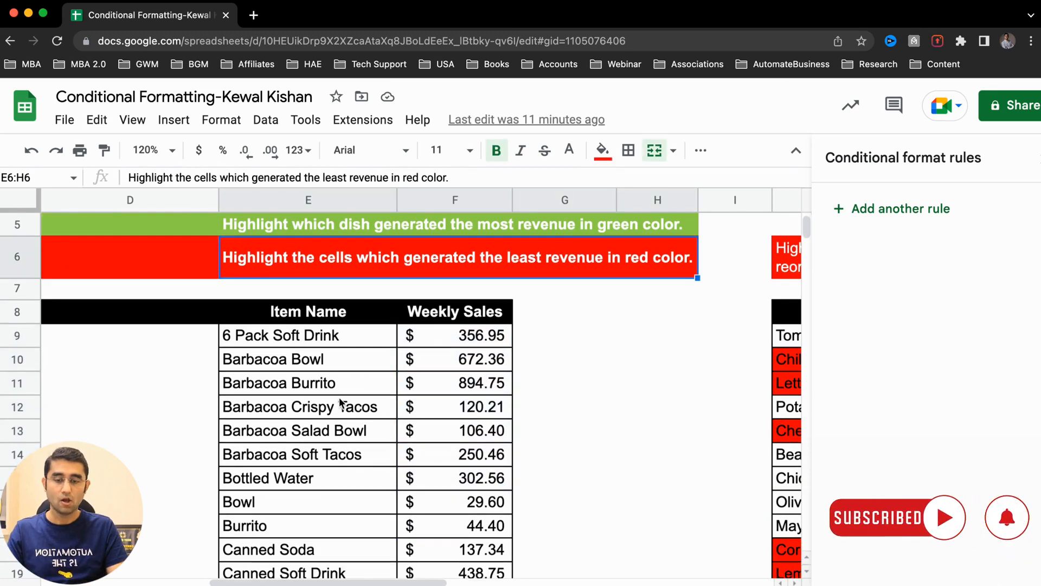
# Step: Examine how the dish names in the Item Name column relate to their Weekly Sales figures
pyautogui.click(309, 381)
pyautogui.click(308, 413)
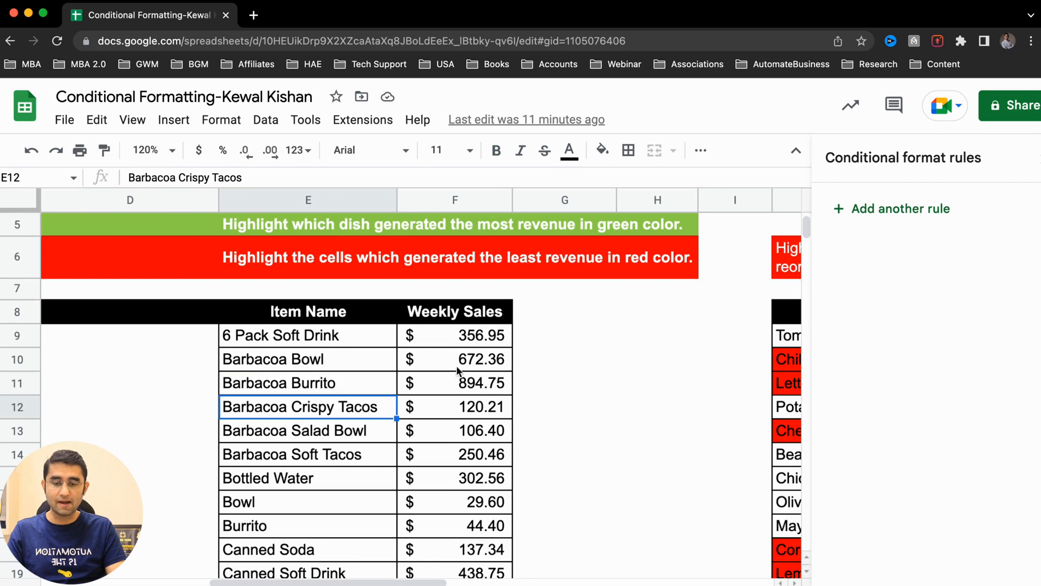
pyautogui.moveTo(458, 369); pyautogui.dragTo(454, 484)
pyautogui.click(344, 457)
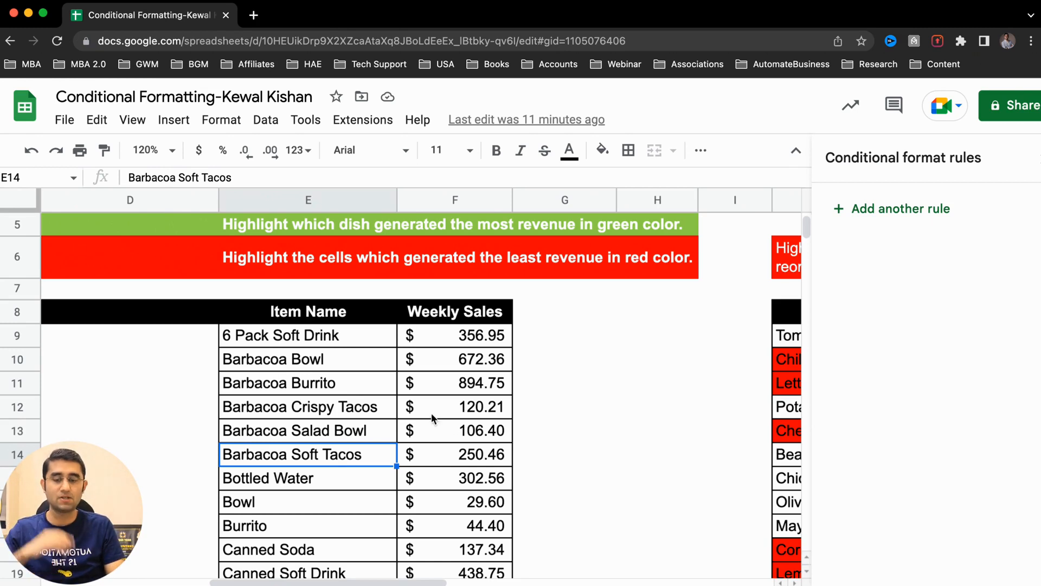
pyautogui.click(321, 383)
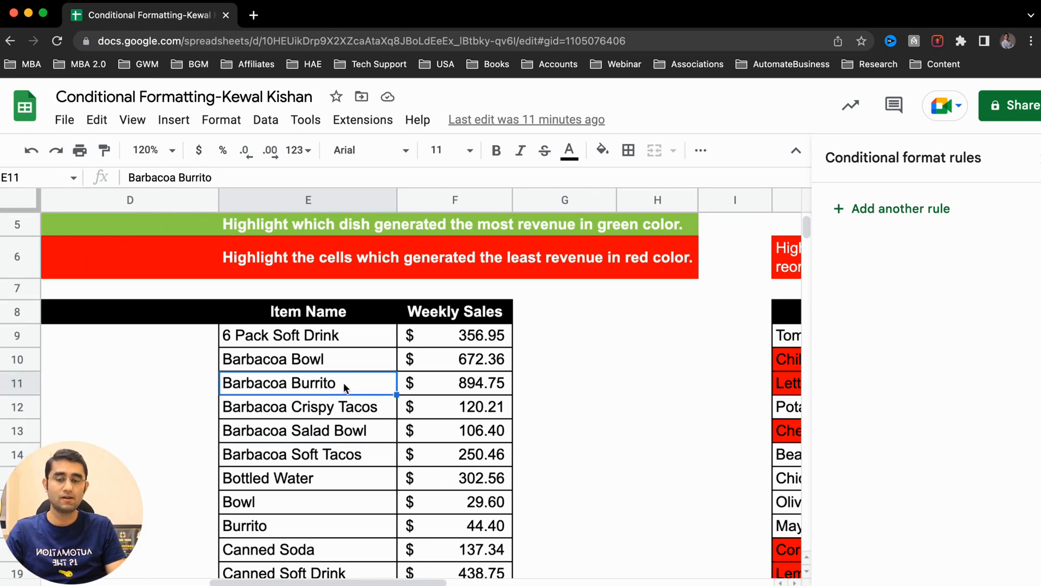
pyautogui.click(471, 411)
pyautogui.click(260, 584)
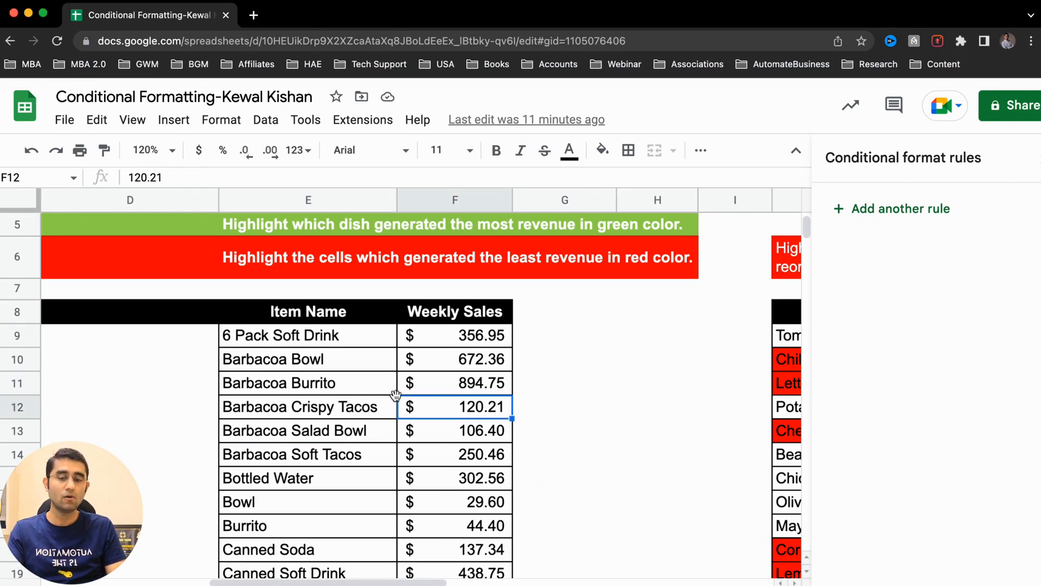
pyautogui.click(362, 390)
pyautogui.scroll(-2, 433, 397)
pyautogui.moveTo(434, 271); pyautogui.dragTo(439, 436)
pyautogui.click(321, 392)
pyautogui.scroll(2, 321, 393)
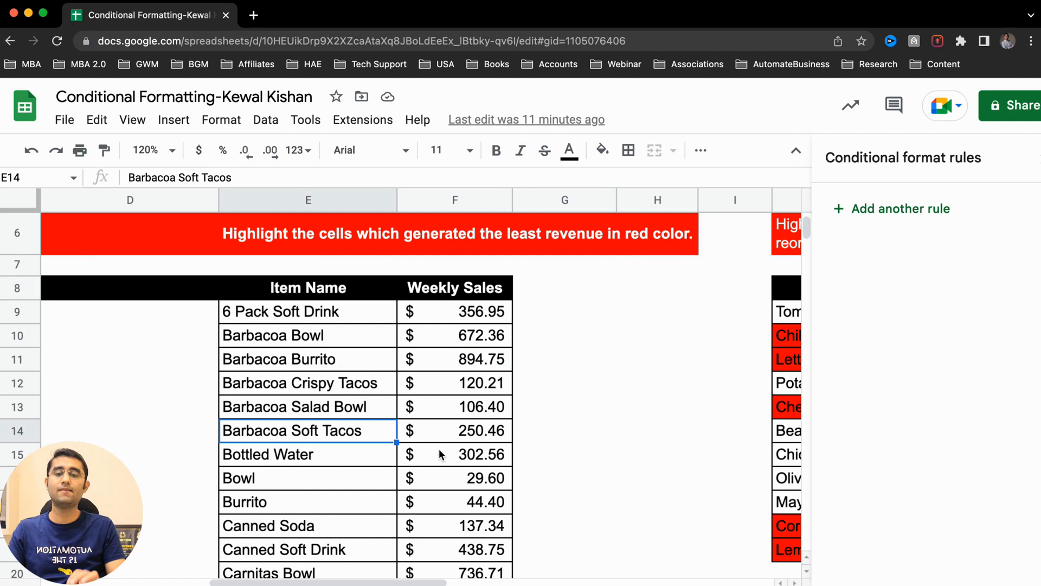
# Step: Review the weekly sales range F9:F23 and compare its exercise with the ingredients reorder exercise
pyautogui.scroll(-2, 346, 385)
pyautogui.moveTo(437, 272); pyautogui.dragTo(438, 558)
pyautogui.hscroll(5, 544, 525)
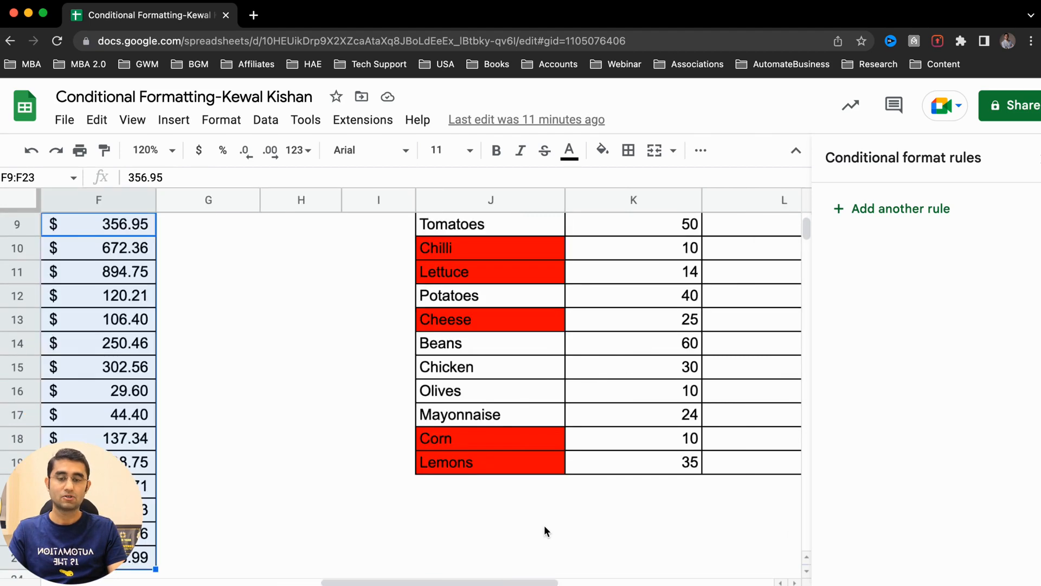
pyautogui.scroll(5, 545, 525)
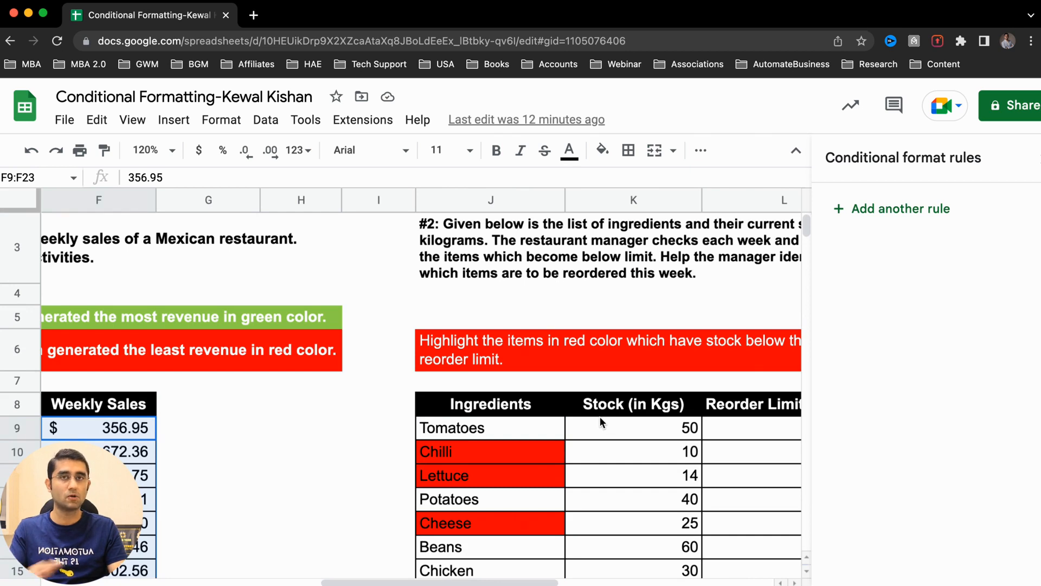
pyautogui.hscroll(-5, 599, 416)
pyautogui.hscroll(3, 600, 417)
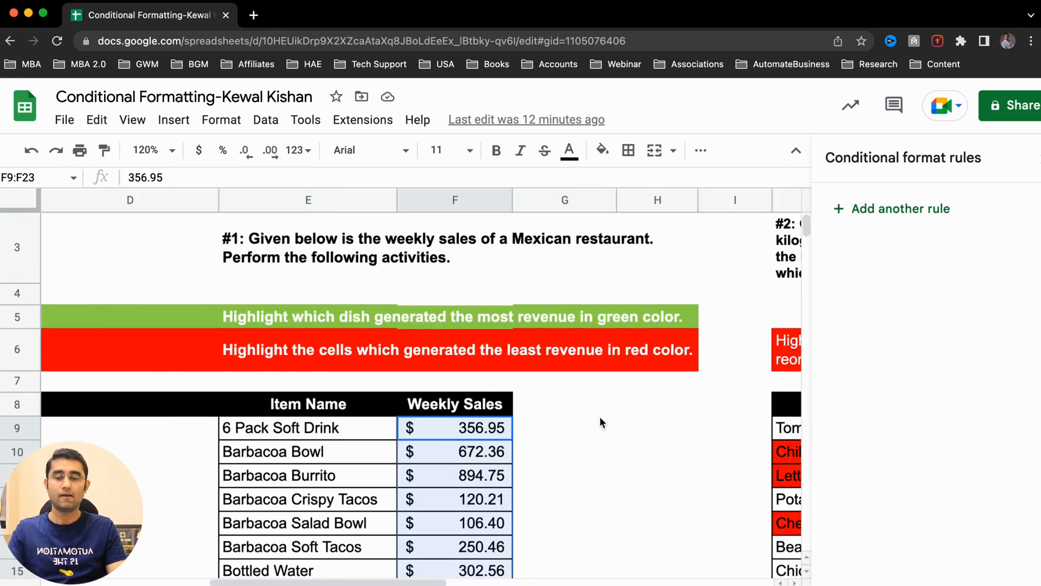
pyautogui.scroll(-1, 599, 417)
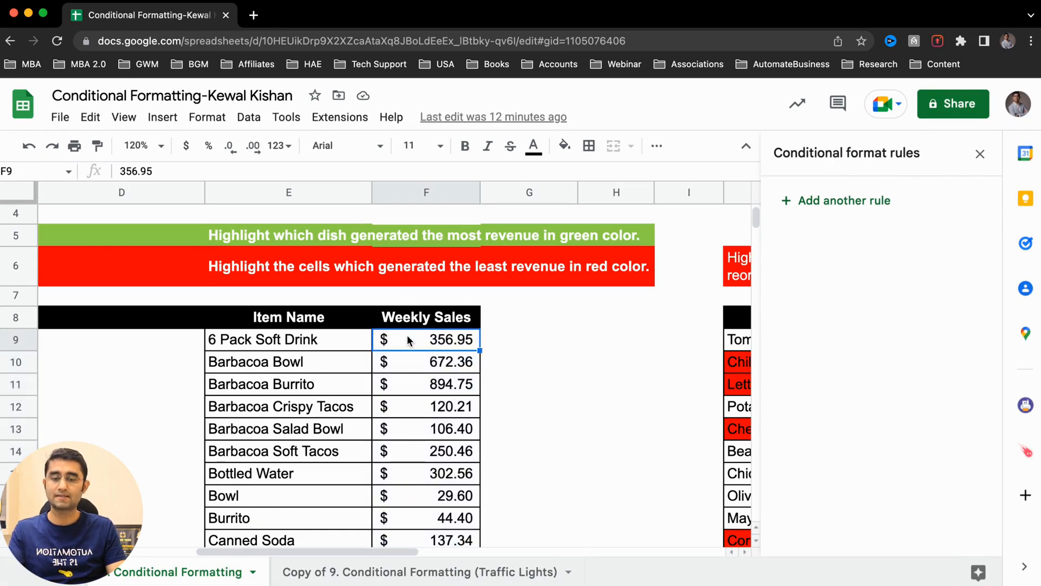
pyautogui.scroll(-3, 407, 334)
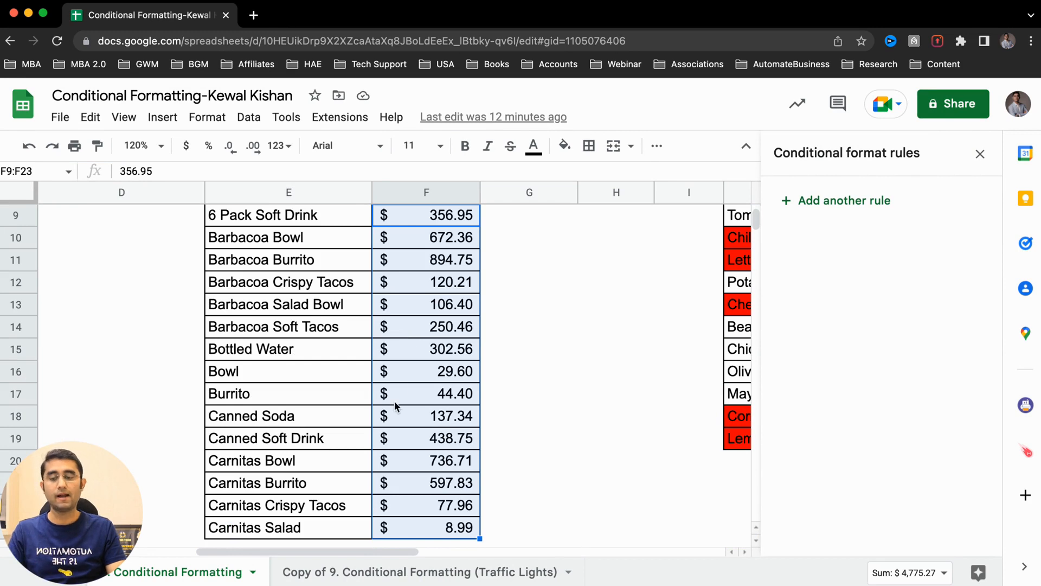
pyautogui.scroll(1, 395, 404)
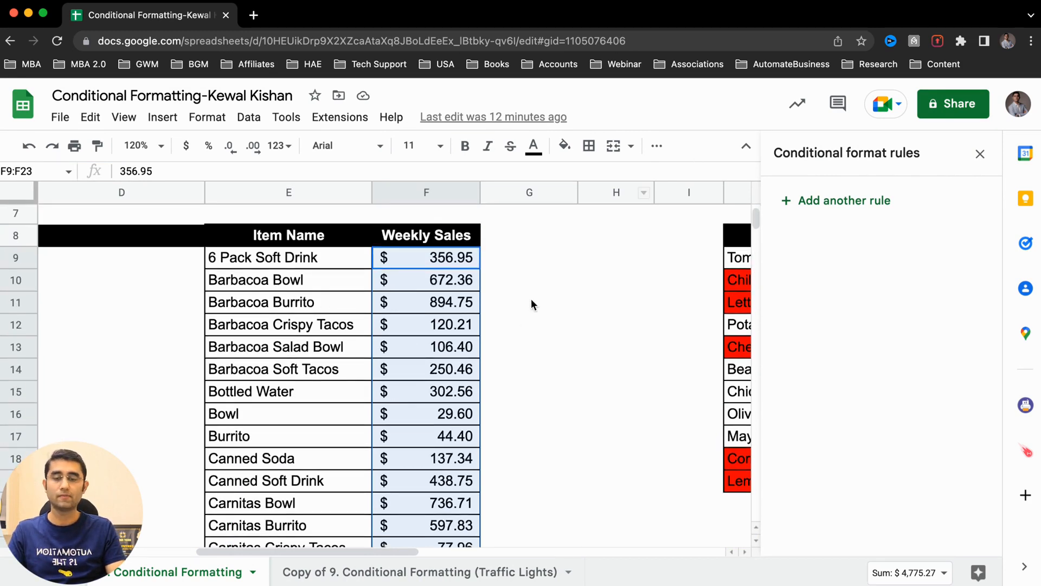
pyautogui.scroll(1, 513, 320)
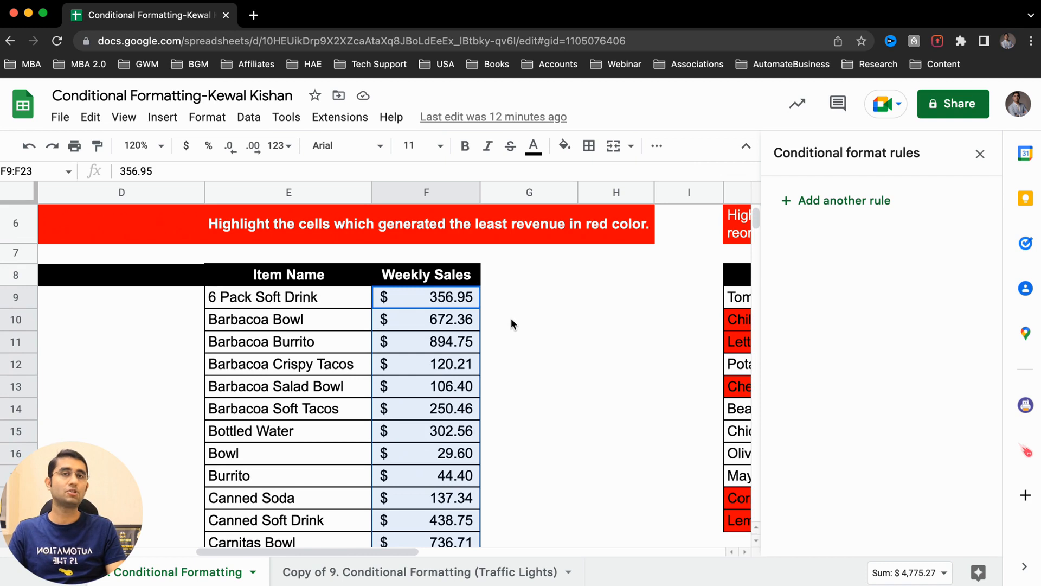
# Step: Look through the weekly sales for the dishes with the highest and the lowest revenue
pyautogui.click(422, 372)
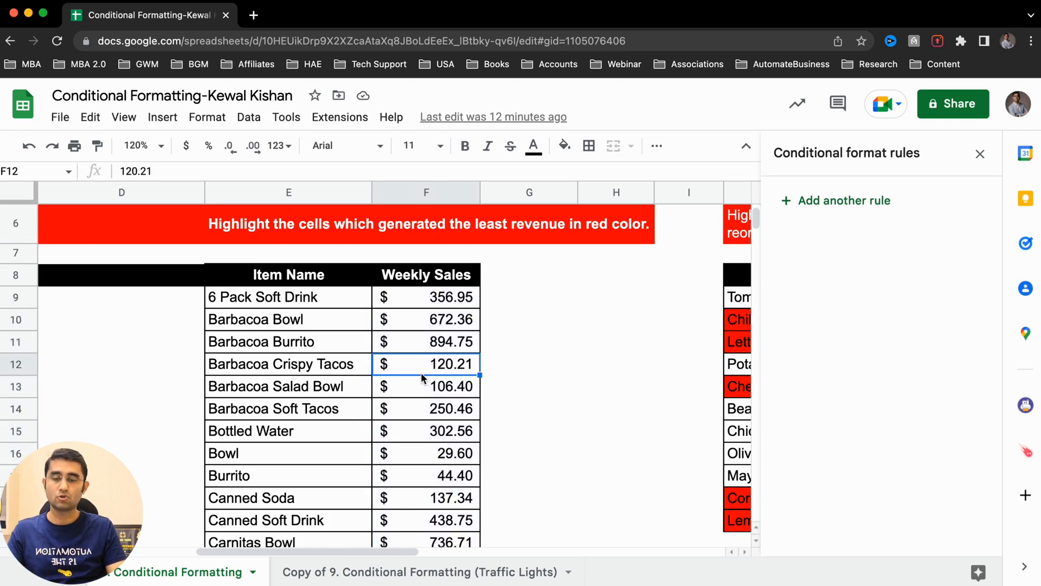
pyautogui.click(322, 350)
pyautogui.click(444, 296)
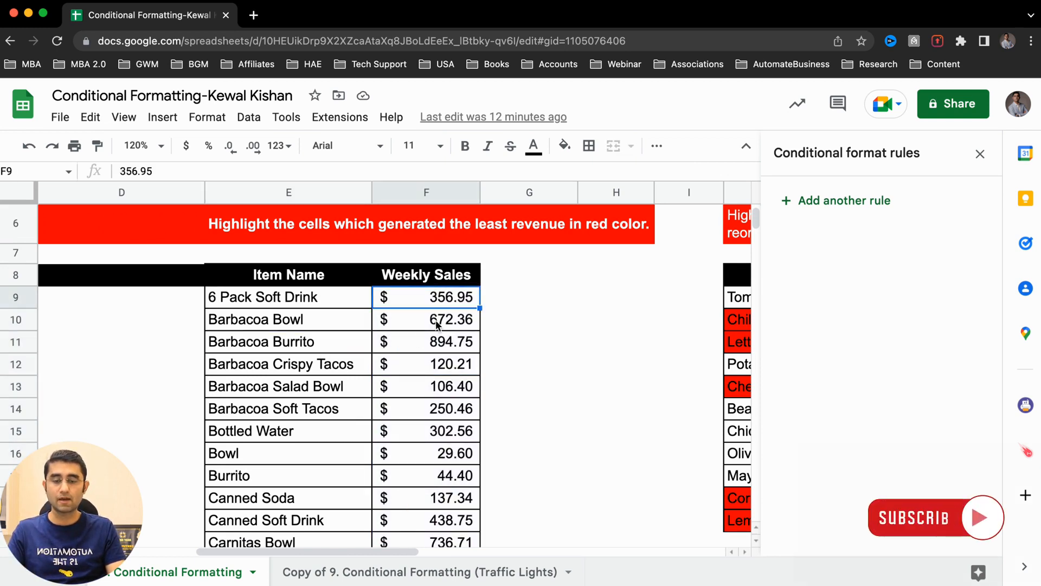
pyautogui.click(437, 319)
pyautogui.click(435, 346)
pyautogui.click(279, 347)
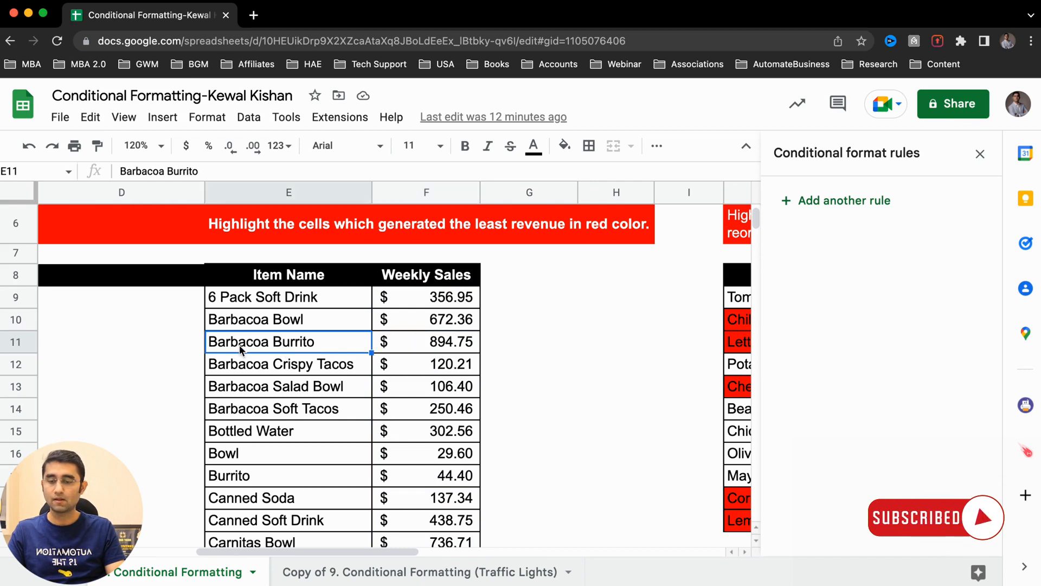
pyautogui.scroll(-3, 457, 440)
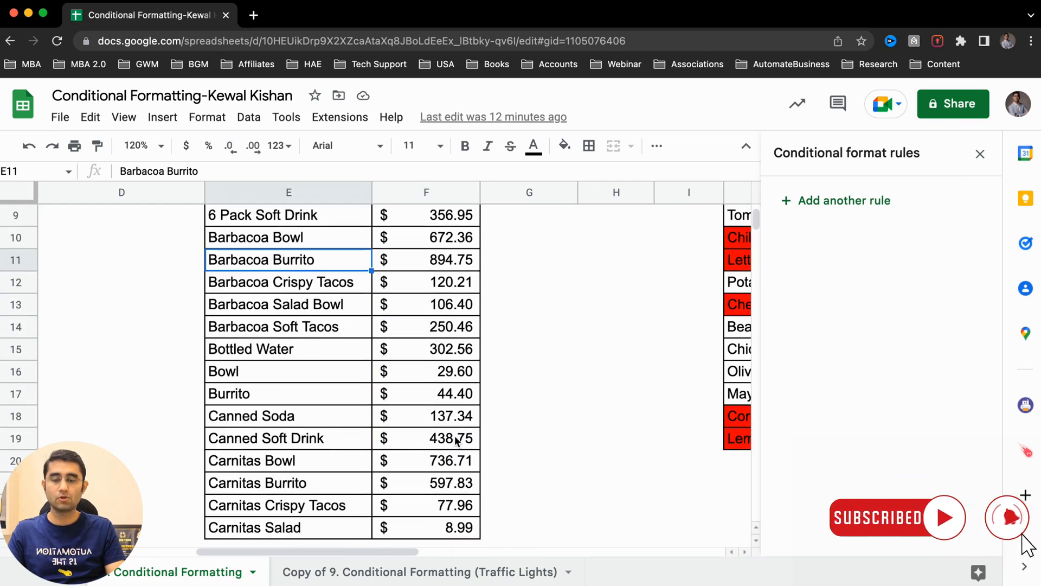
pyautogui.scroll(-2, 448, 488)
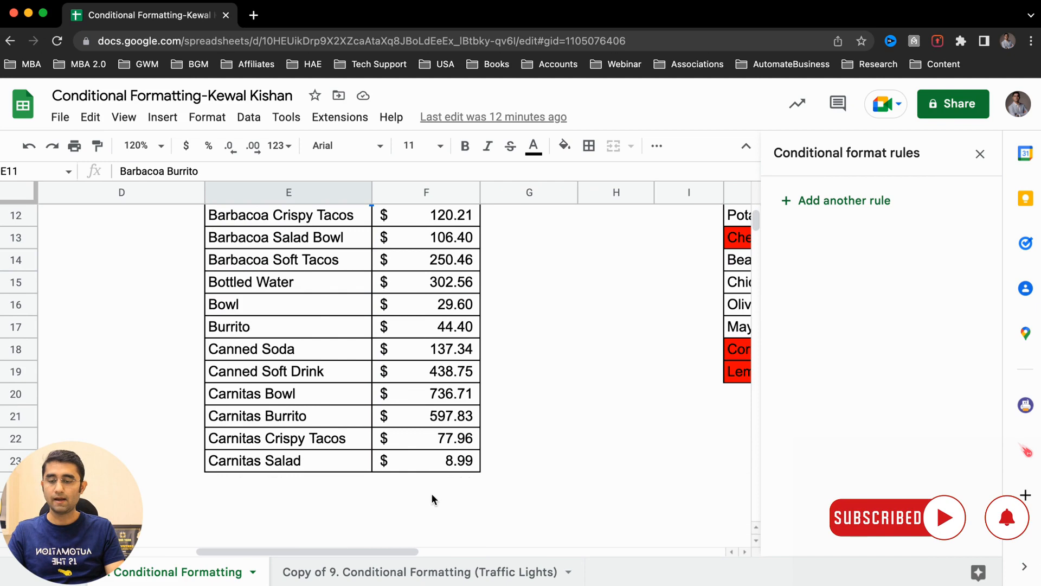
pyautogui.click(342, 462)
pyautogui.click(448, 466)
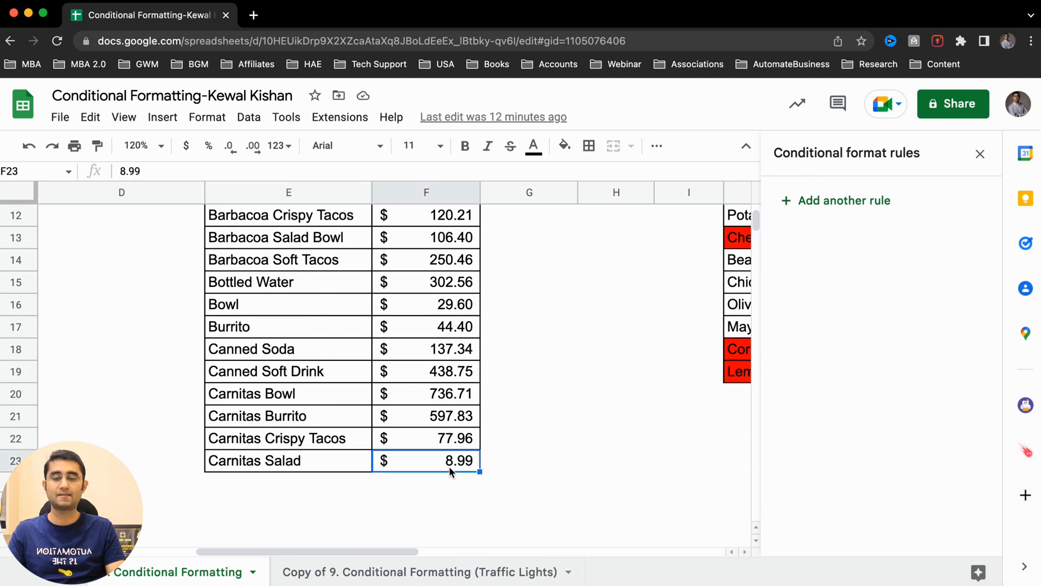
pyautogui.scroll(3, 436, 419)
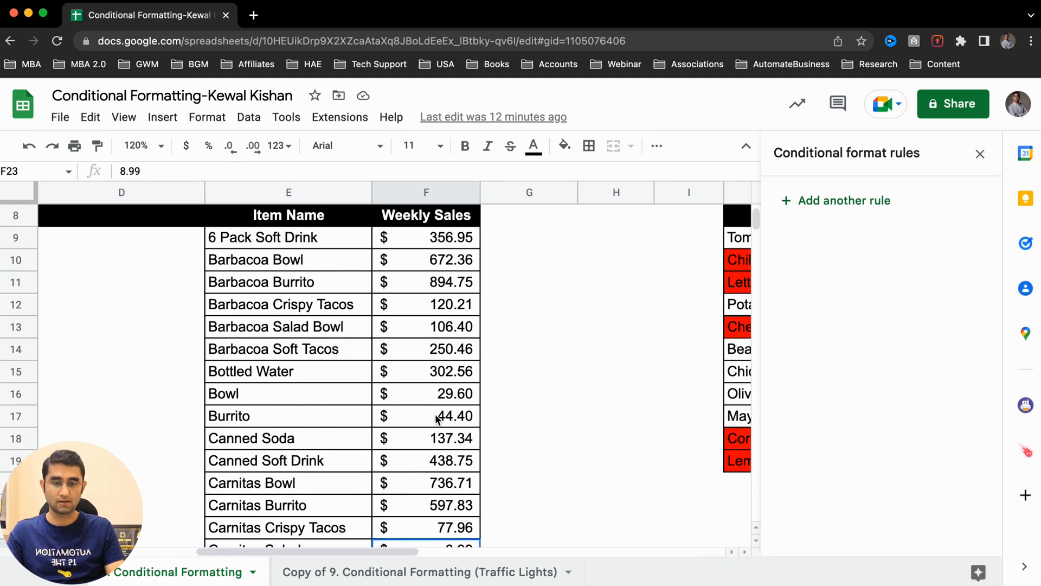
# Step: Set the Tomatoes stock in the ingredients table to 12 kg to test the reorder highlighting
pyautogui.scroll(1, 406, 321)
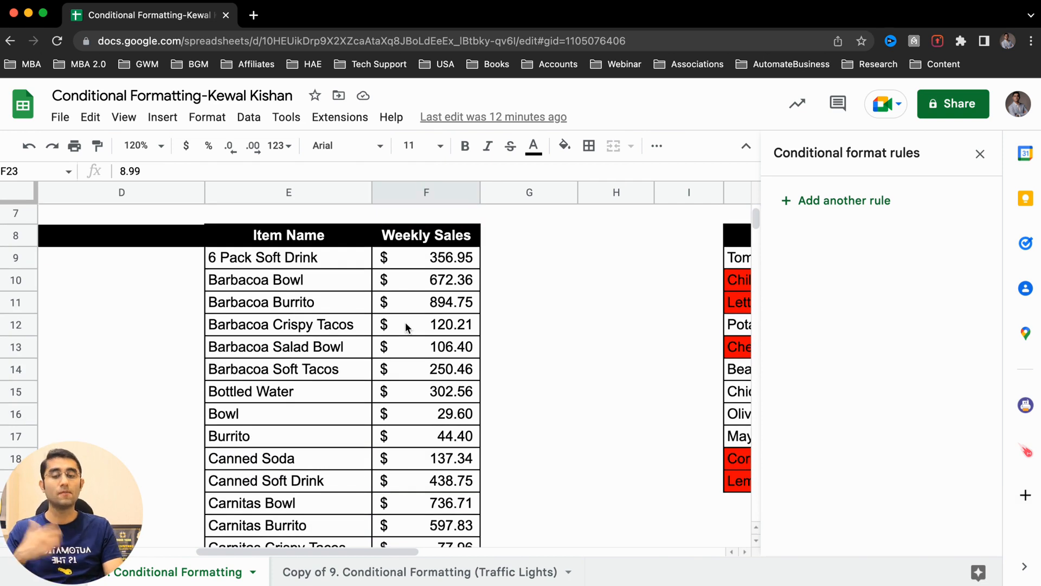
pyautogui.moveTo(425, 257); pyautogui.dragTo(425, 542)
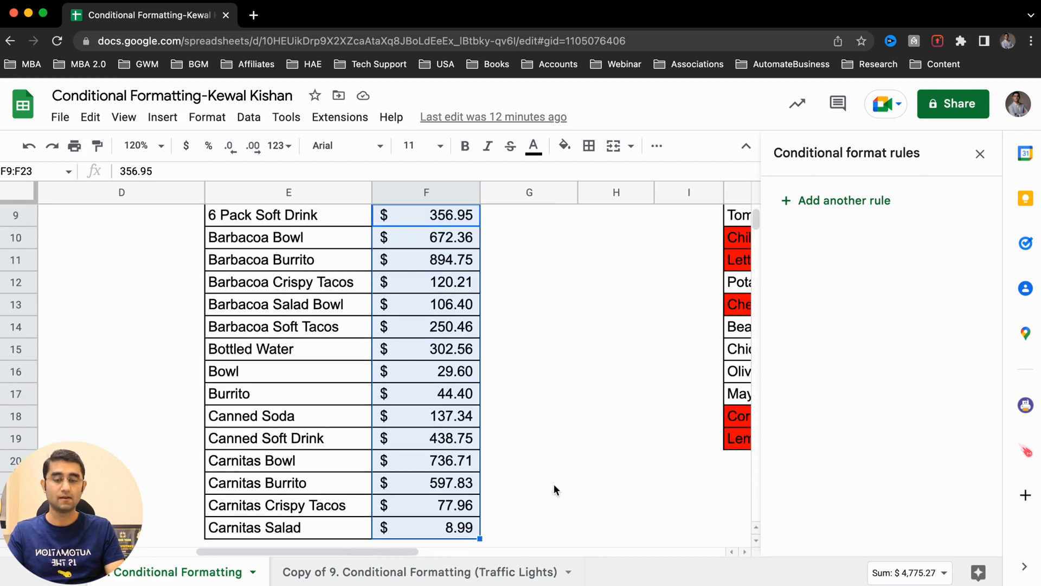
pyautogui.hscroll(5, 554, 484)
pyautogui.scroll(2, 554, 490)
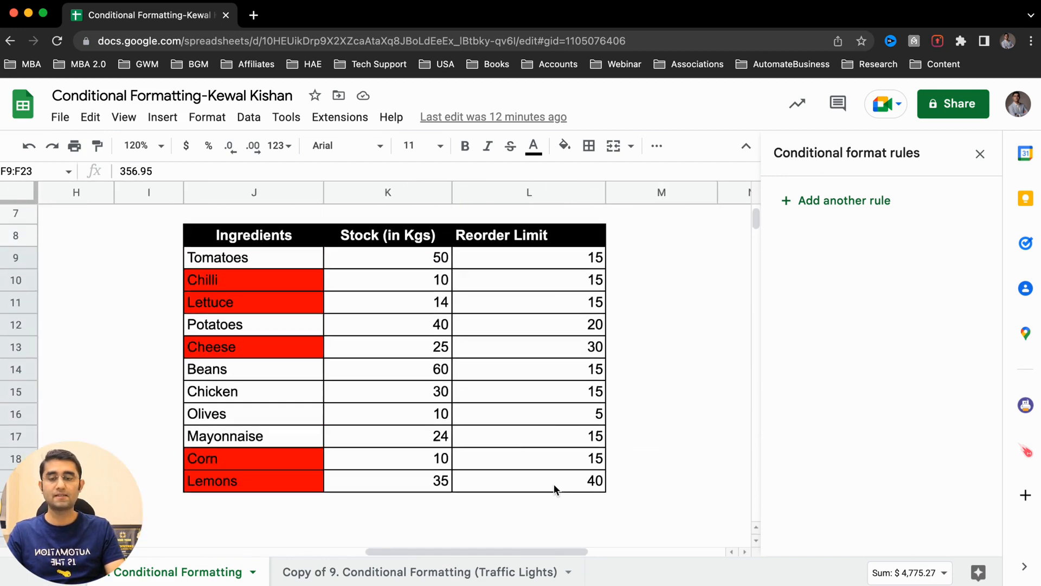
pyautogui.click(393, 261)
pyautogui.write('12')
pyautogui.press('Return')
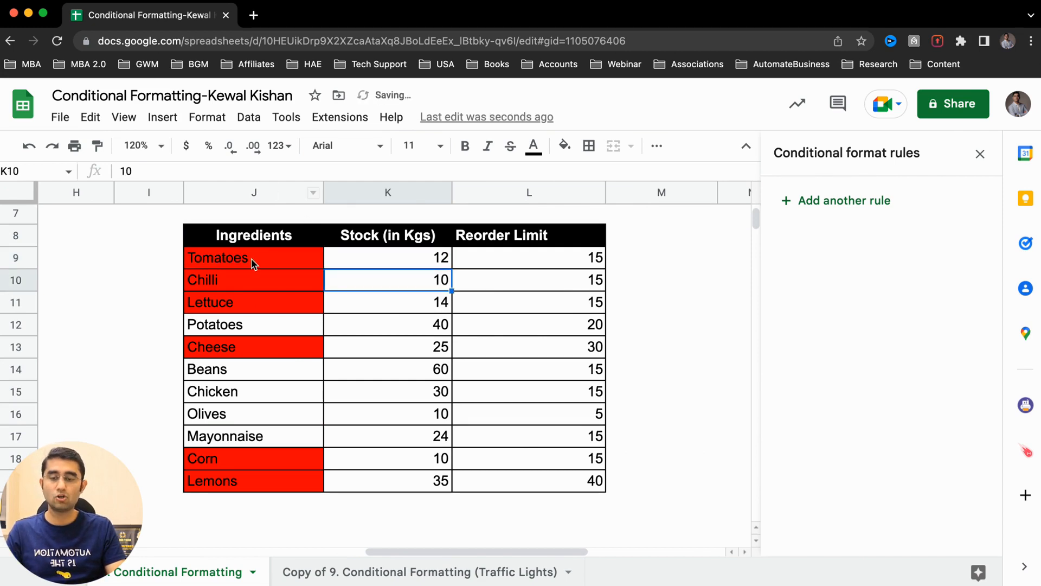
pyautogui.click(251, 264)
# Step: Set the Chilli stock to 16 kg and check the ingredient highlighting against the reorder limits
pyautogui.click(368, 289)
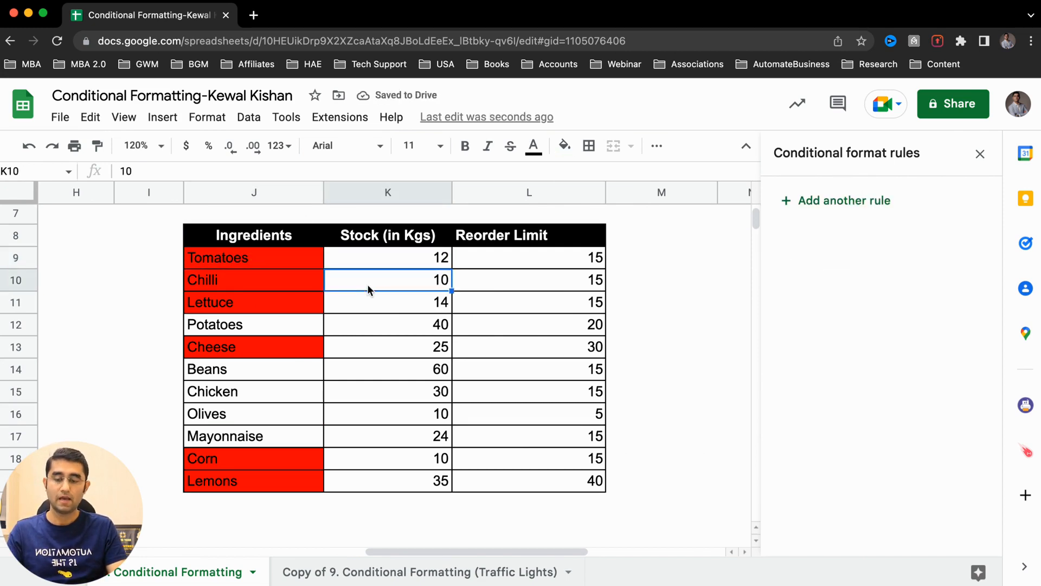
pyautogui.write('16')
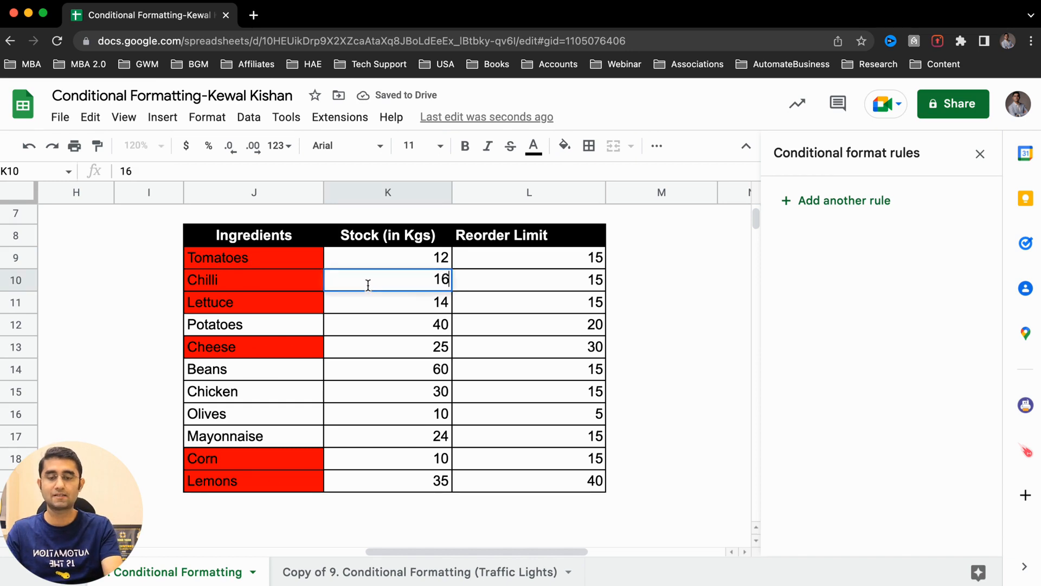
pyautogui.press('Return')
pyautogui.click(295, 284)
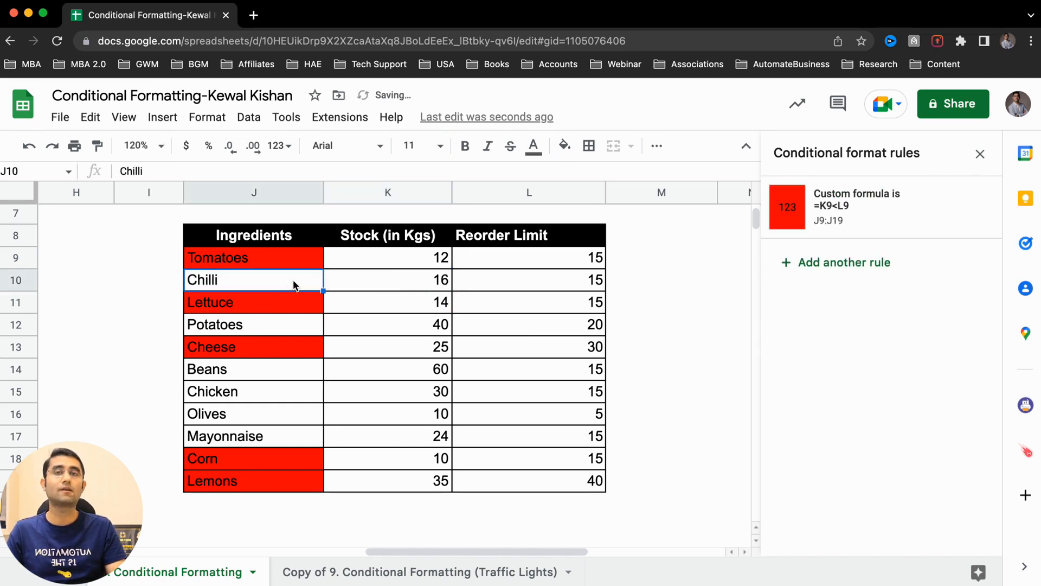
pyautogui.click(393, 286)
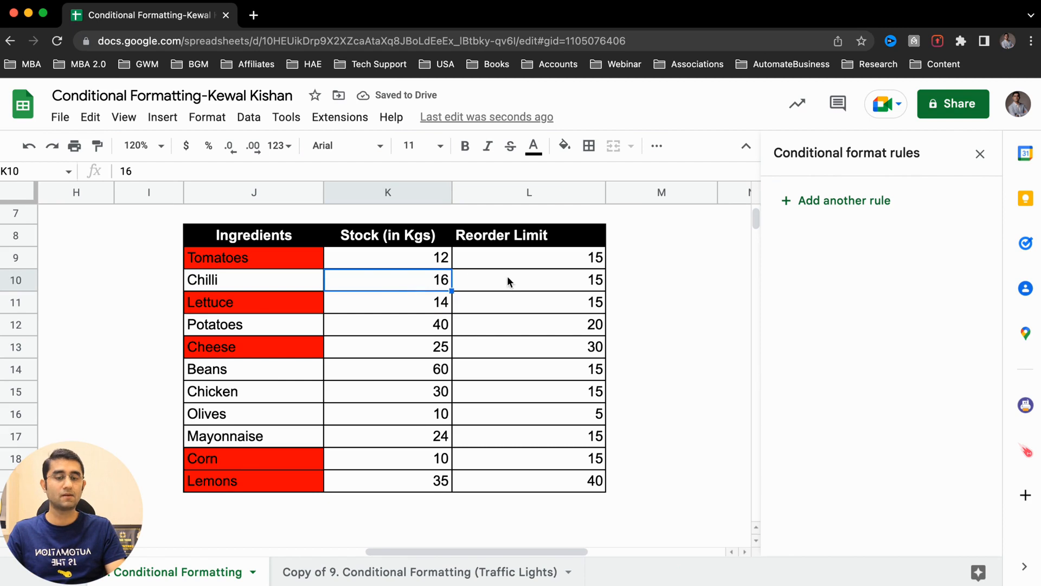
pyautogui.click(507, 277)
pyautogui.moveTo(269, 266); pyautogui.dragTo(263, 458)
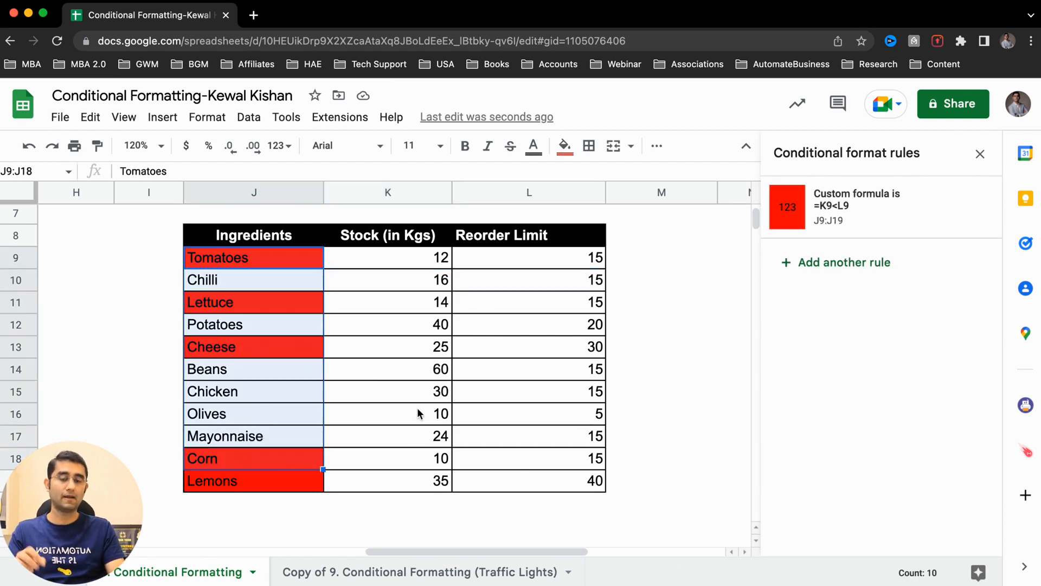
pyautogui.click(402, 313)
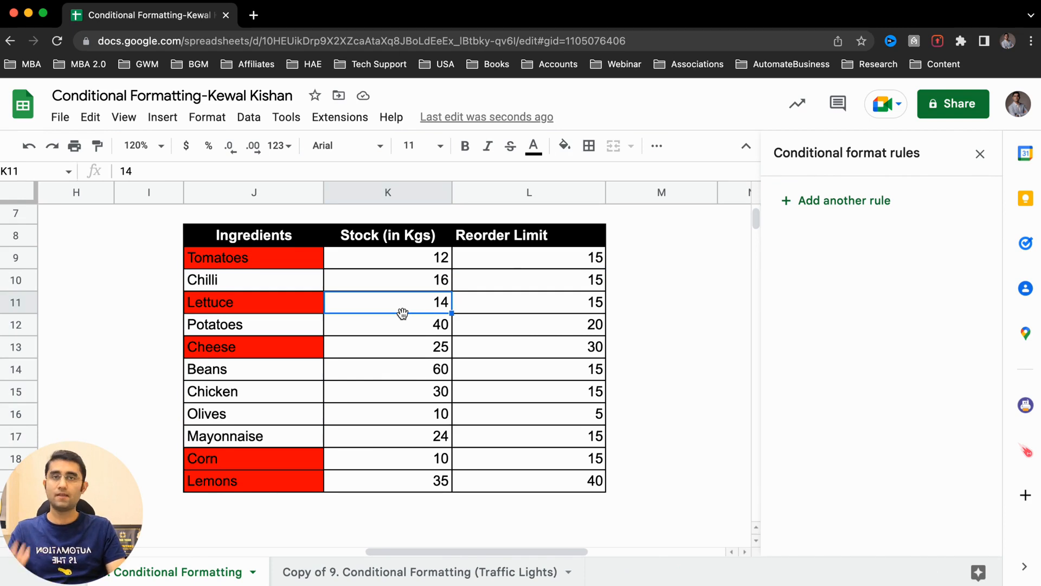
# Step: Start a conditional formatting rule for the weekly sales range F9:F23
pyautogui.hscroll(-10, 401, 313)
pyautogui.click(422, 259)
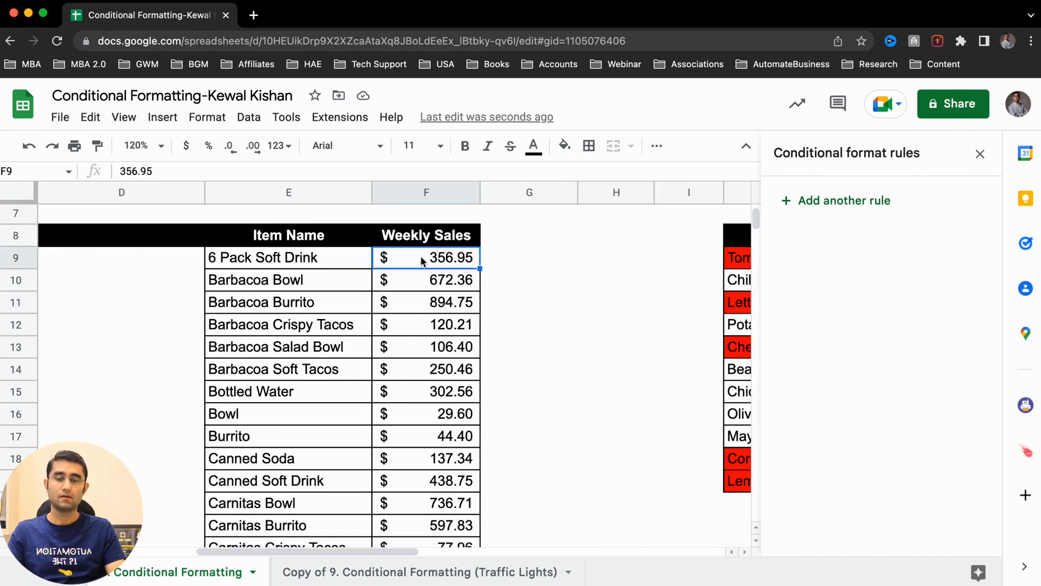
pyautogui.press('super+shift+Down')
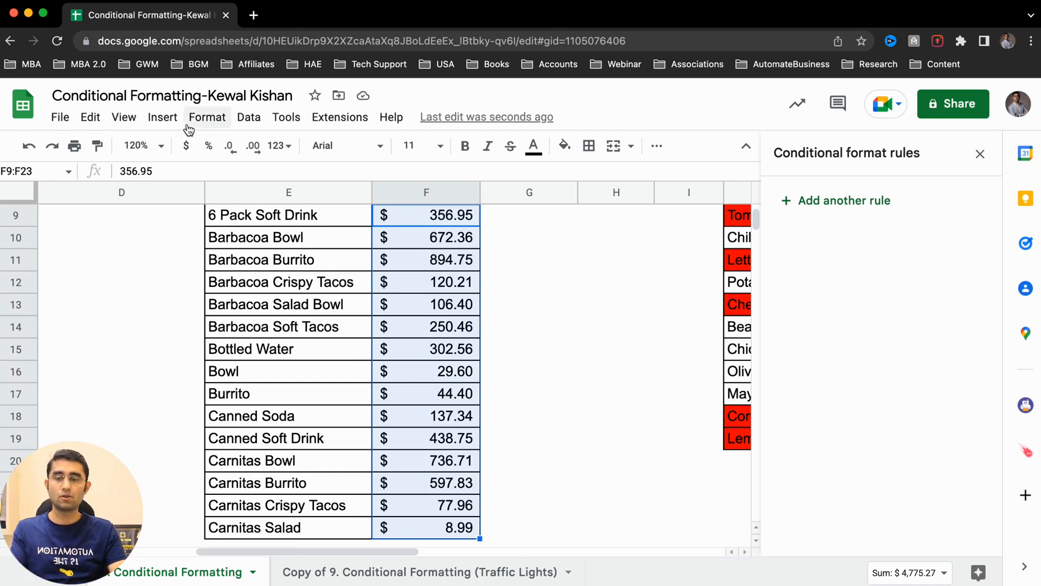
pyautogui.click(205, 120)
pyautogui.click(260, 391)
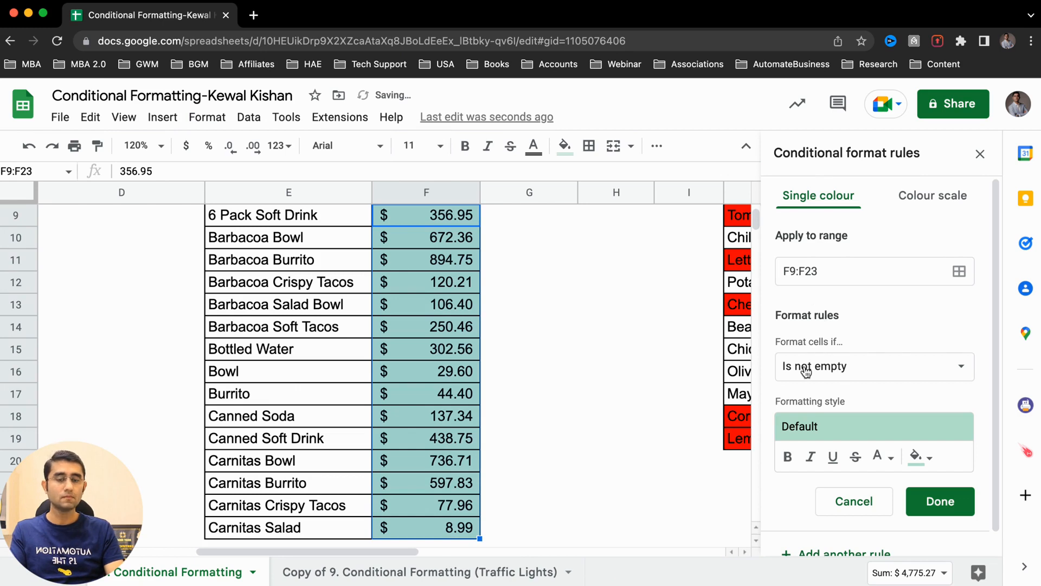
# Step: Set the weekly sales rule's condition to "Greater than or equal to"
pyautogui.click(851, 365)
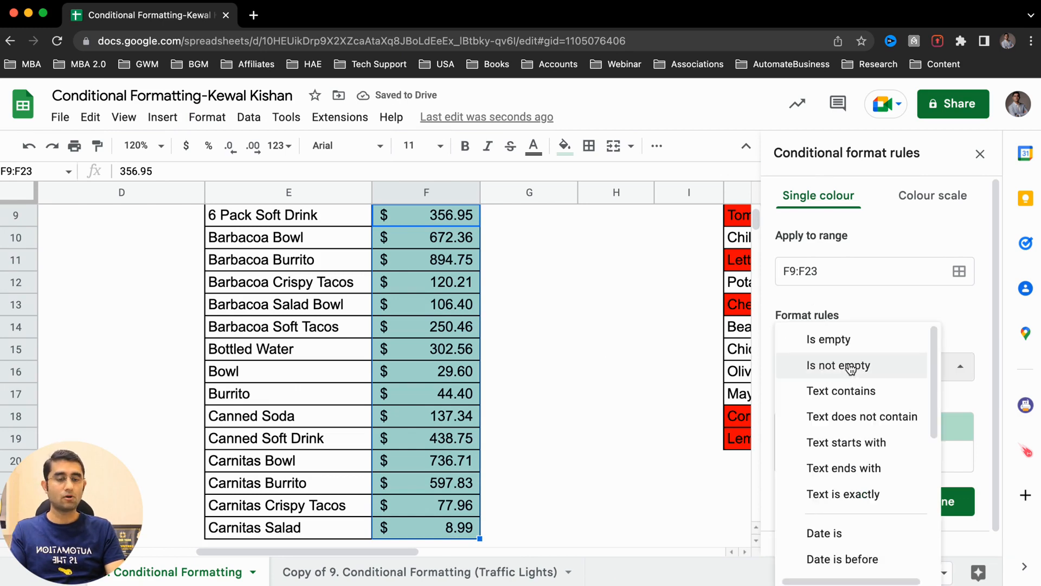
pyautogui.scroll(-3, 858, 433)
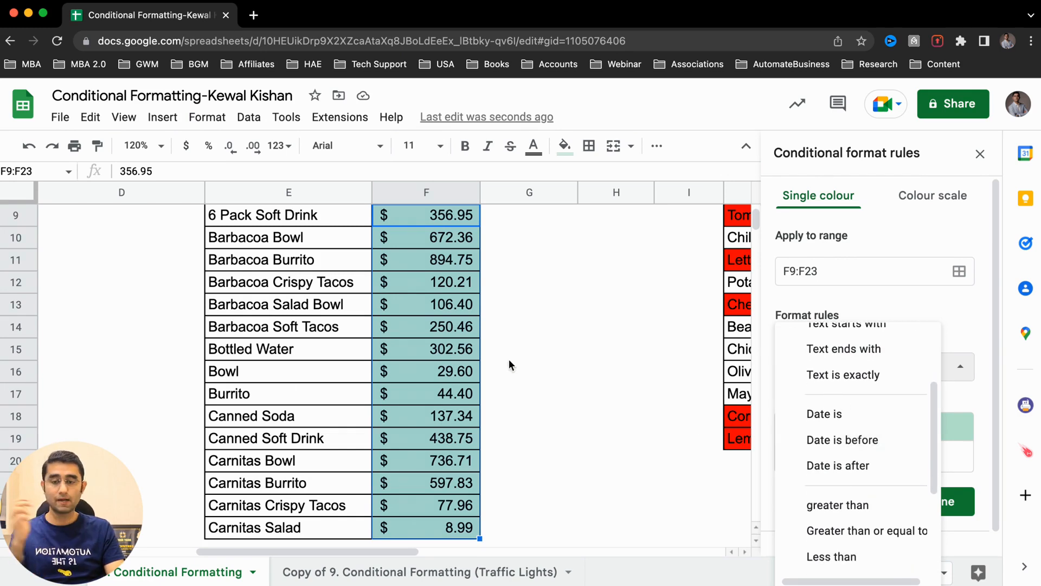
pyautogui.scroll(-1, 866, 445)
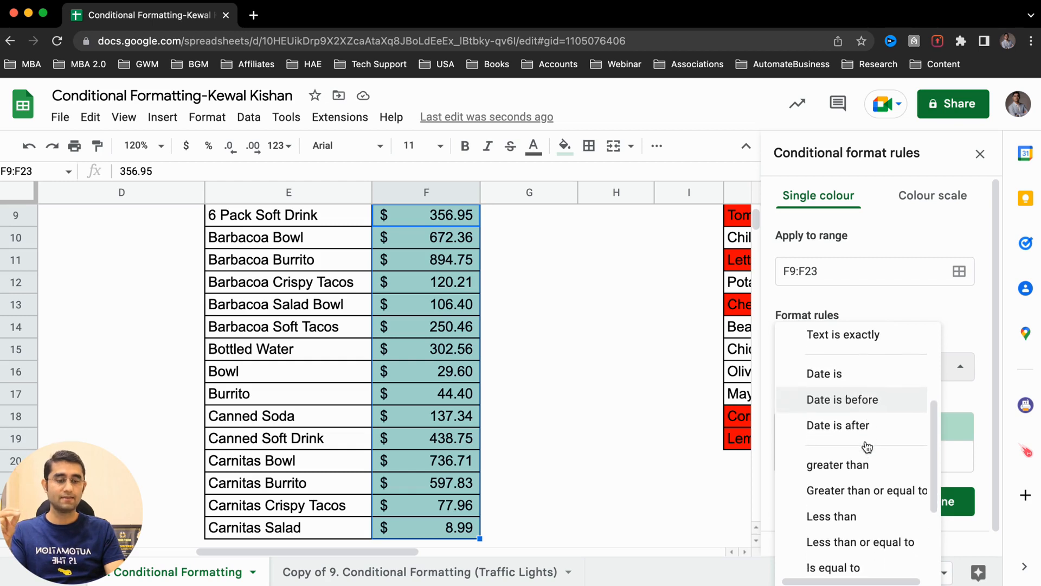
pyautogui.scroll(-2, 862, 486)
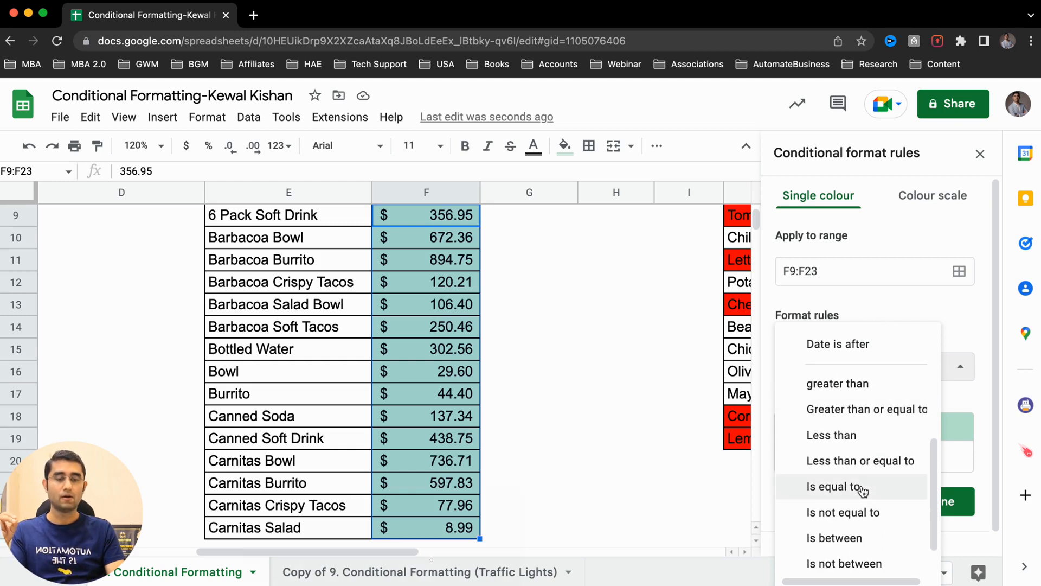
pyautogui.click(851, 419)
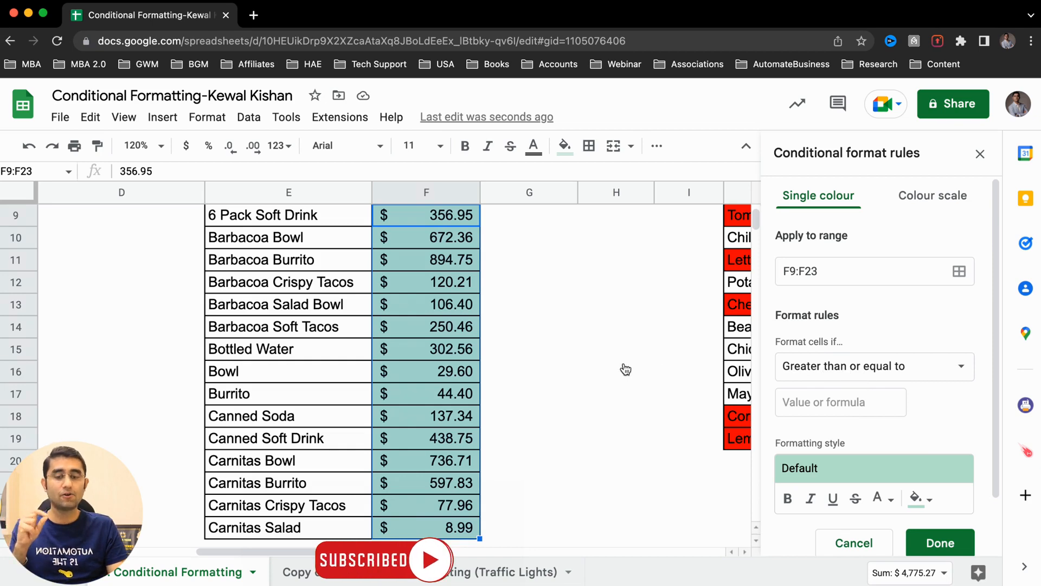
pyautogui.scroll(2, 610, 365)
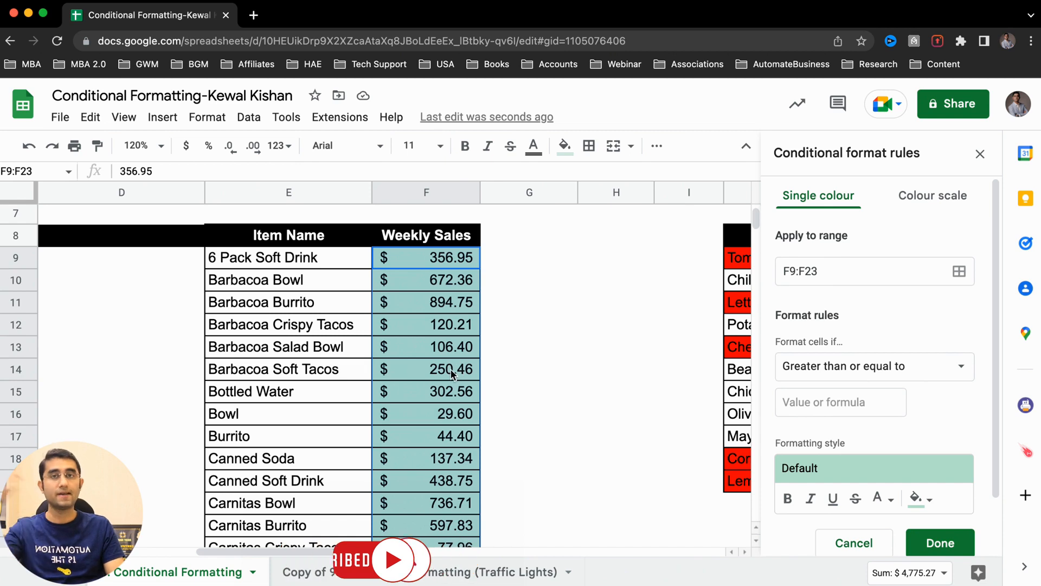
# Step: Enter =max($b$9:$b$23) with absolute references as the comparison formula of the weekly sales rule
pyautogui.click(834, 394)
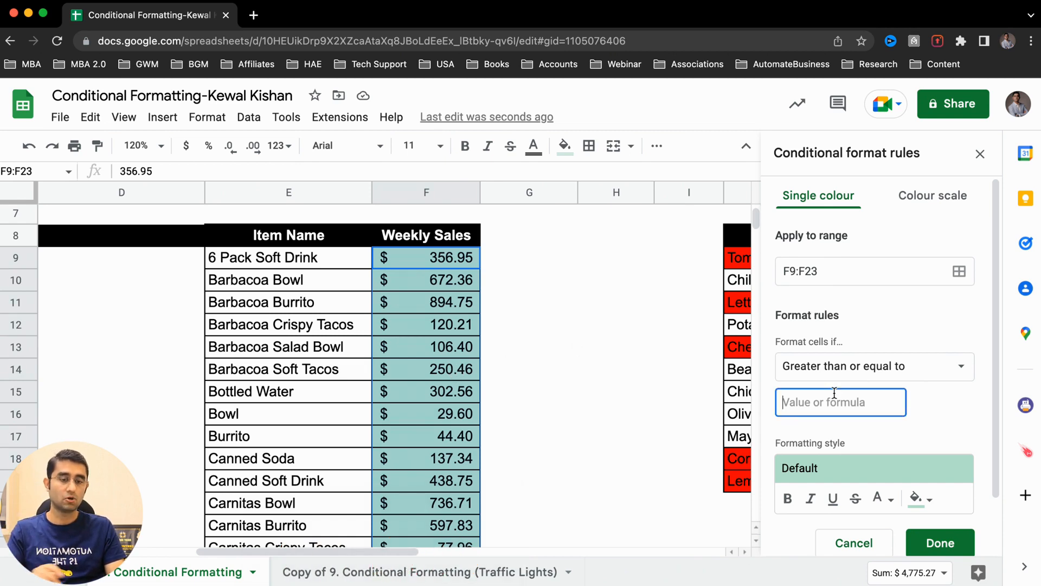
pyautogui.write('=max(')
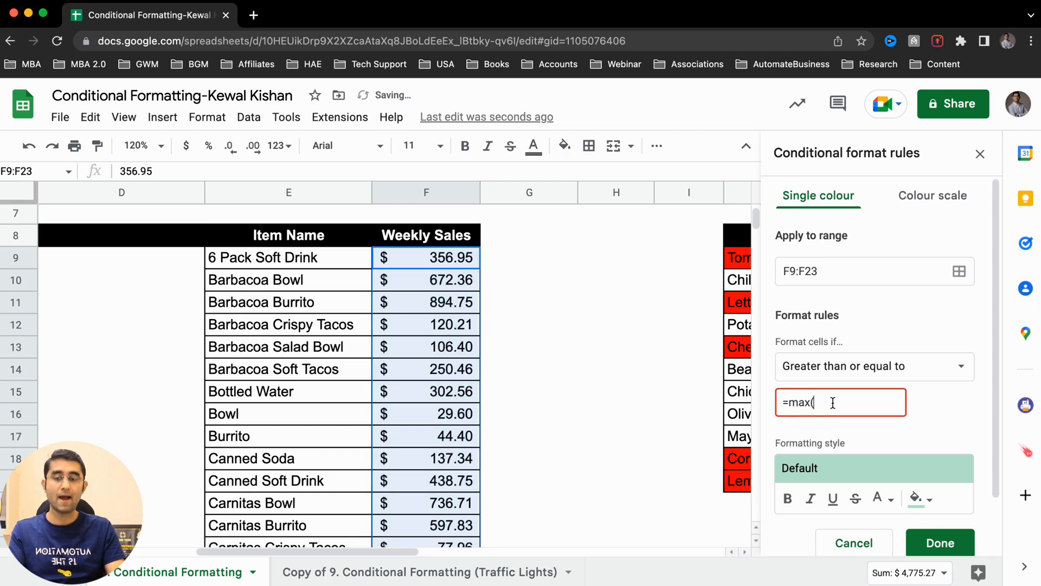
pyautogui.scroll(-2, 721, 440)
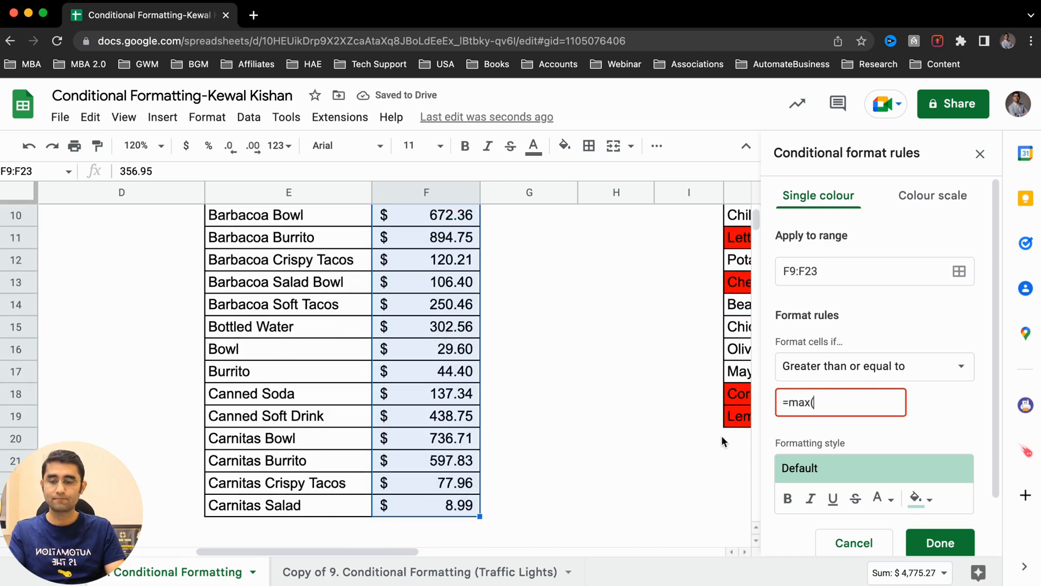
pyautogui.scroll(2, 722, 435)
pyautogui.scroll(5, 917, 431)
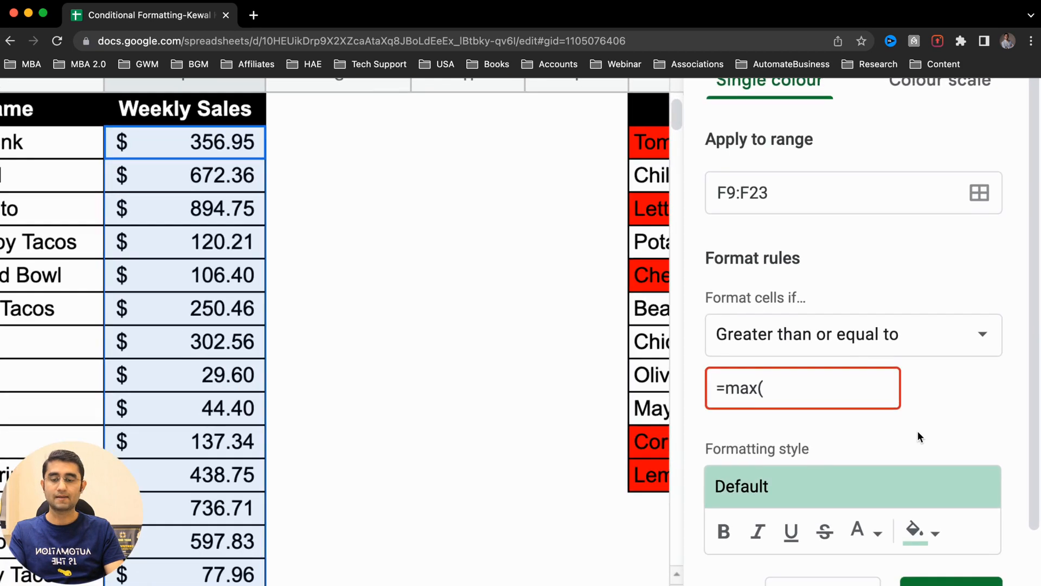
pyautogui.hscroll(2, 918, 431)
pyautogui.scroll(5, 917, 430)
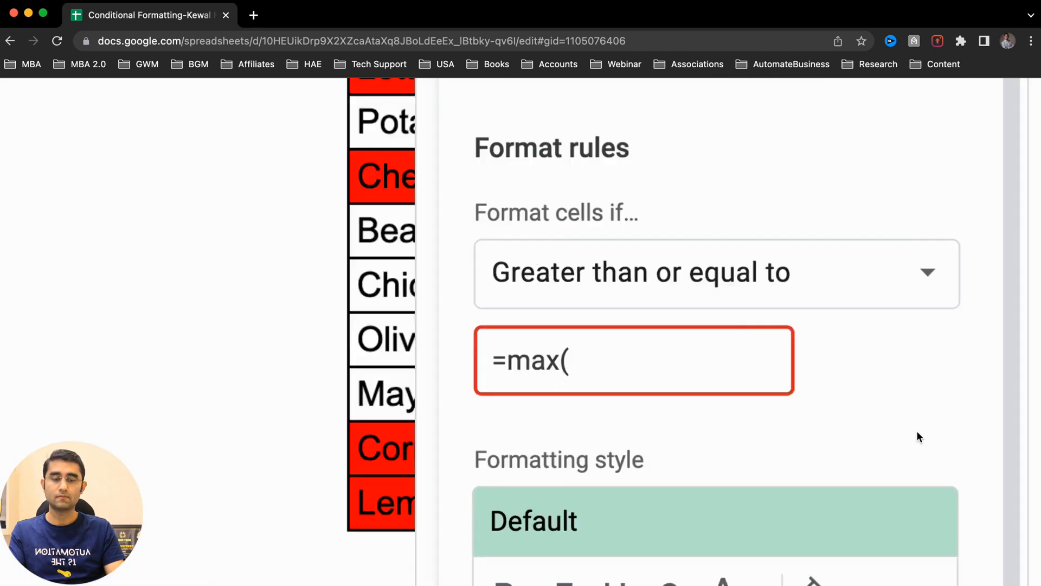
pyautogui.scroll(3, 916, 430)
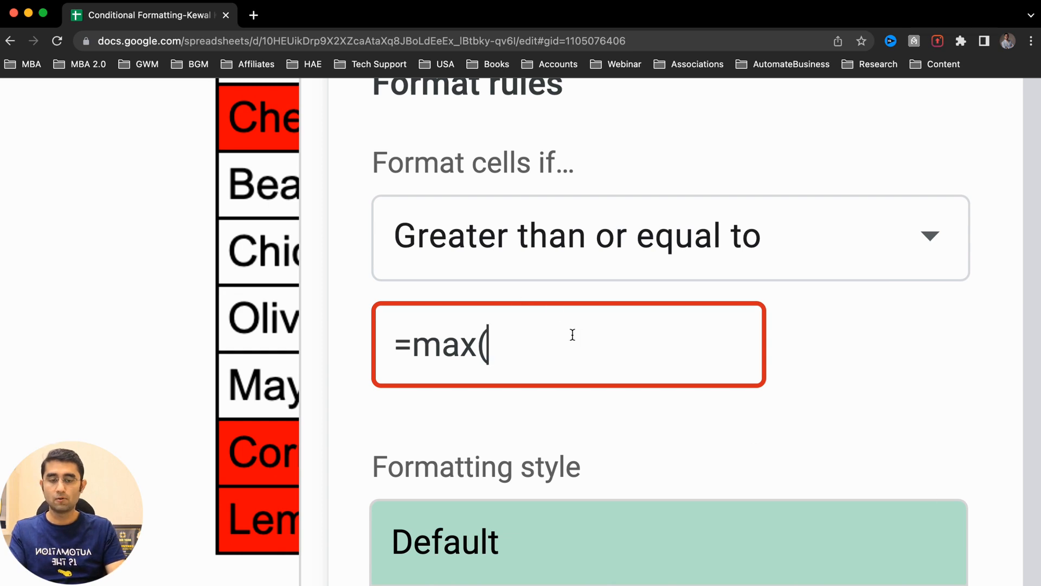
pyautogui.write('$')
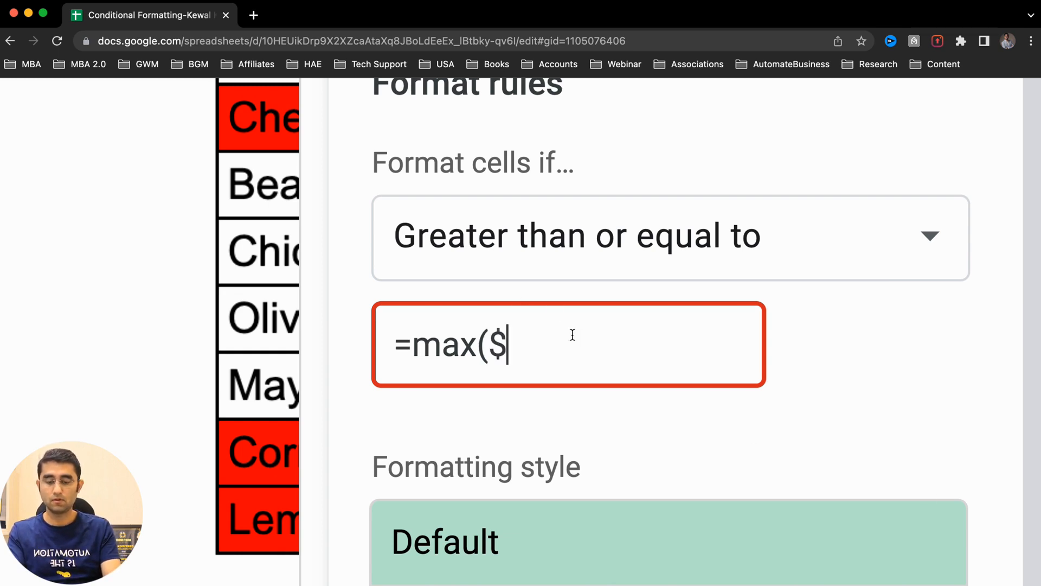
pyautogui.write('b9:')
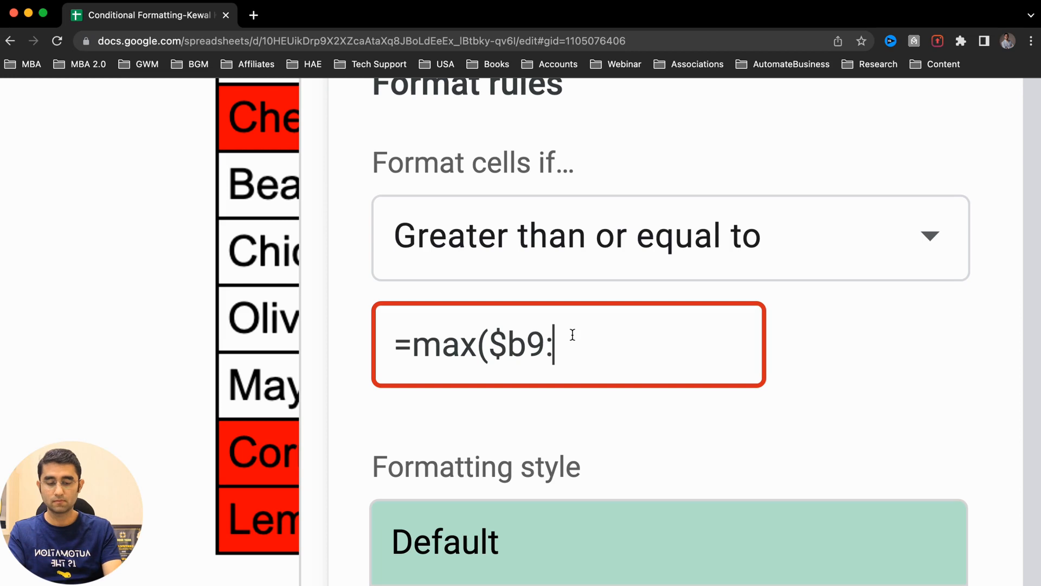
pyautogui.press('BackSpace')
pyautogui.press('BackSpace')
pyautogui.write('$9:')
pyautogui.press('BackSpace')
pyautogui.press('BackSpace')
pyautogui.write(':')
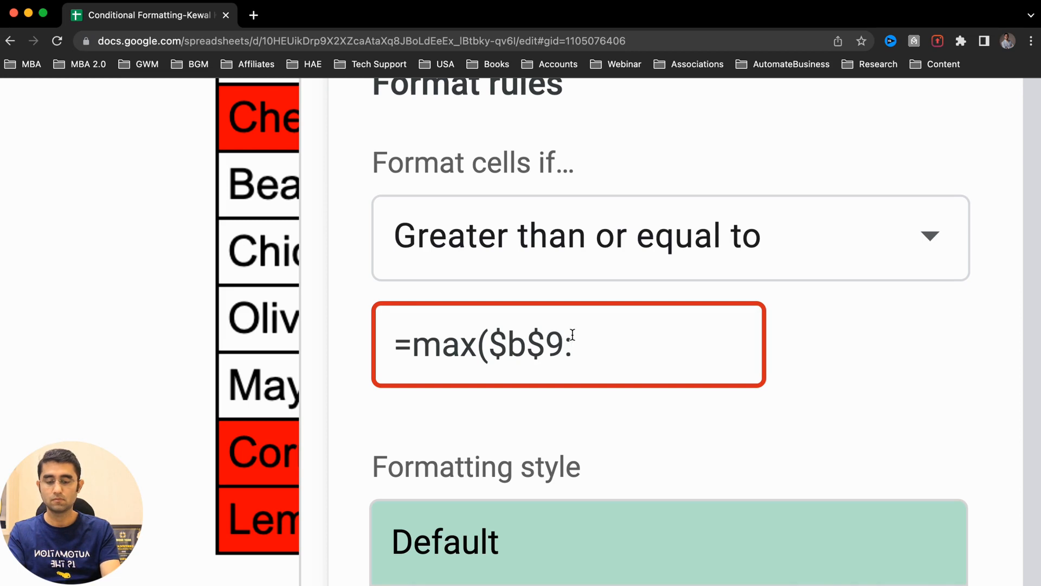
pyautogui.write('$b$')
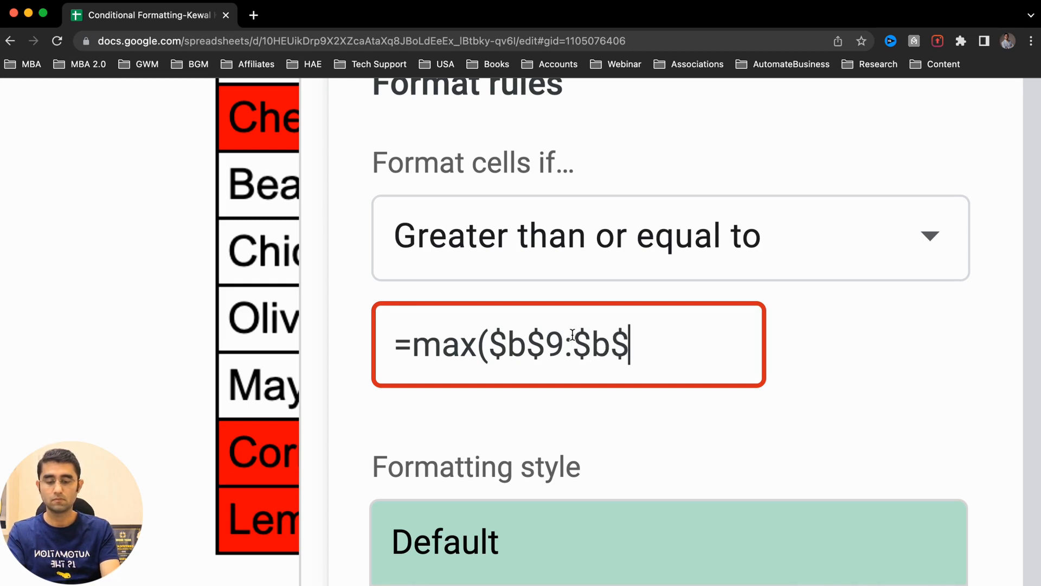
pyautogui.write('23)')
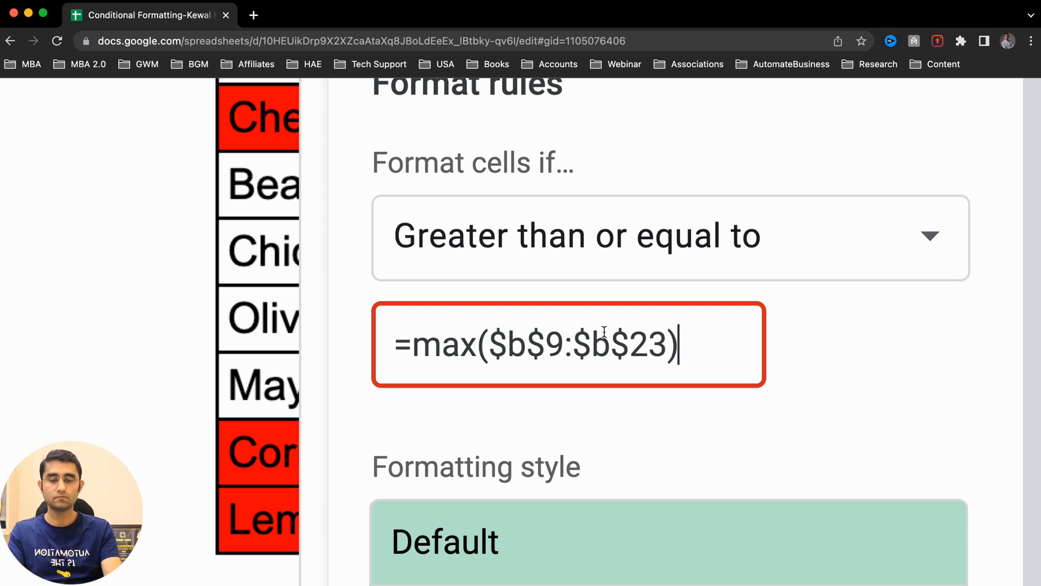
pyautogui.scroll(-5, 604, 332)
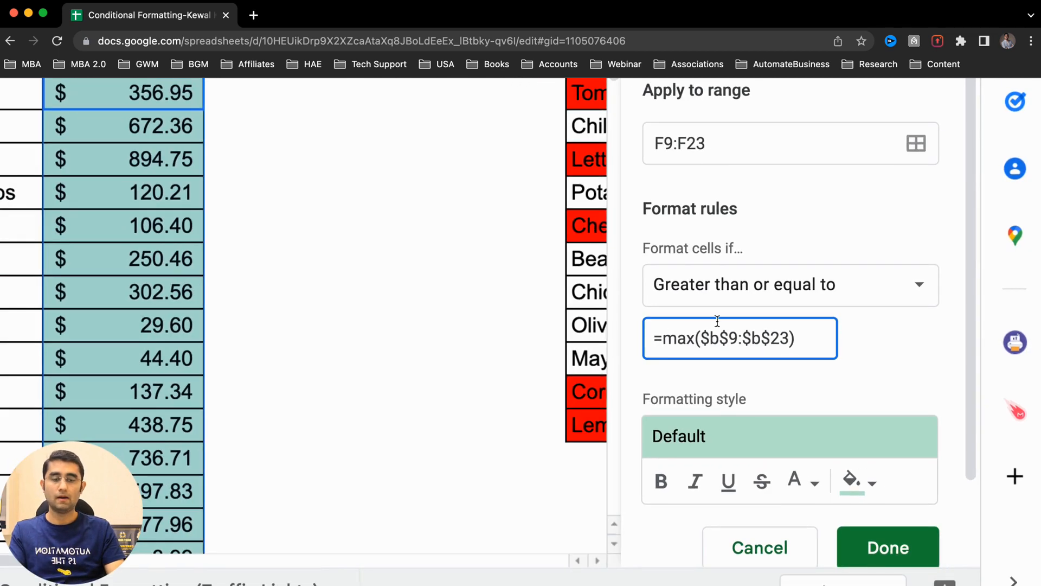
pyautogui.scroll(-5, 731, 328)
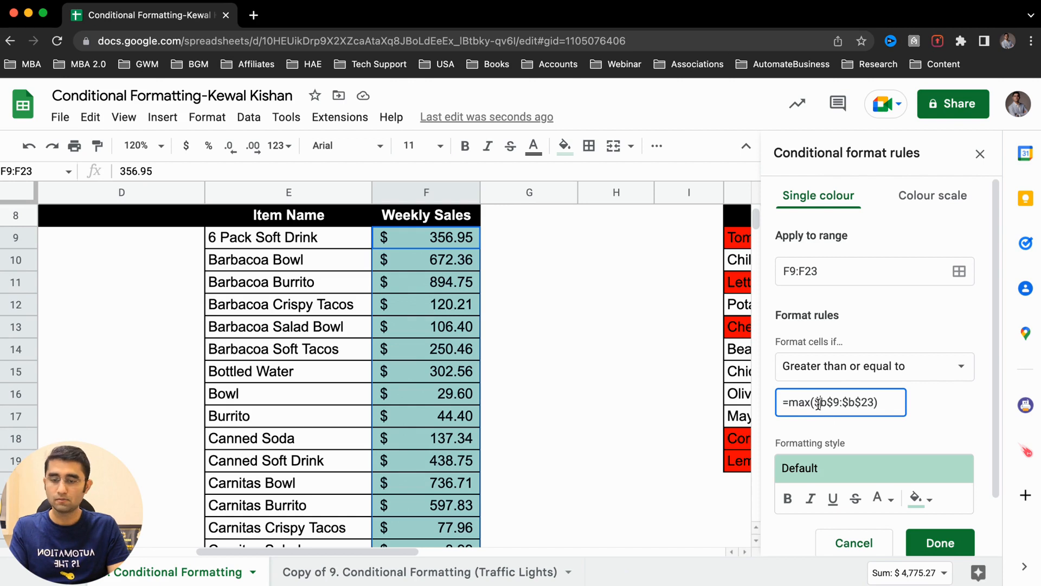
# Step: Correct both column references in the rule's formula to column F, giving =max($f$9:$F$23)
pyautogui.moveTo(820, 401); pyautogui.dragTo(831, 402)
pyautogui.write('f')
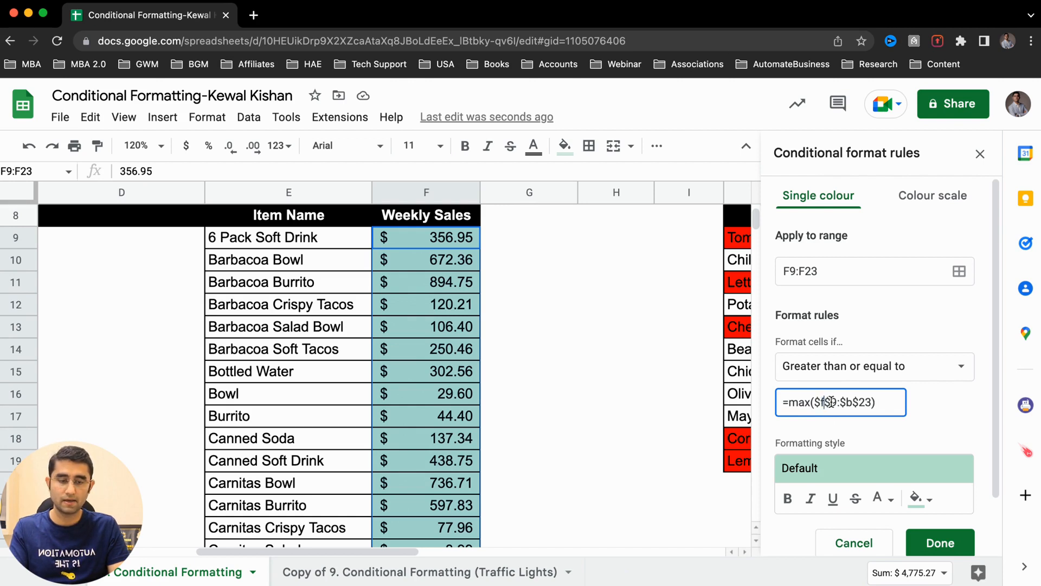
pyautogui.doubleClick(852, 404)
pyautogui.write('F')
pyautogui.click(873, 438)
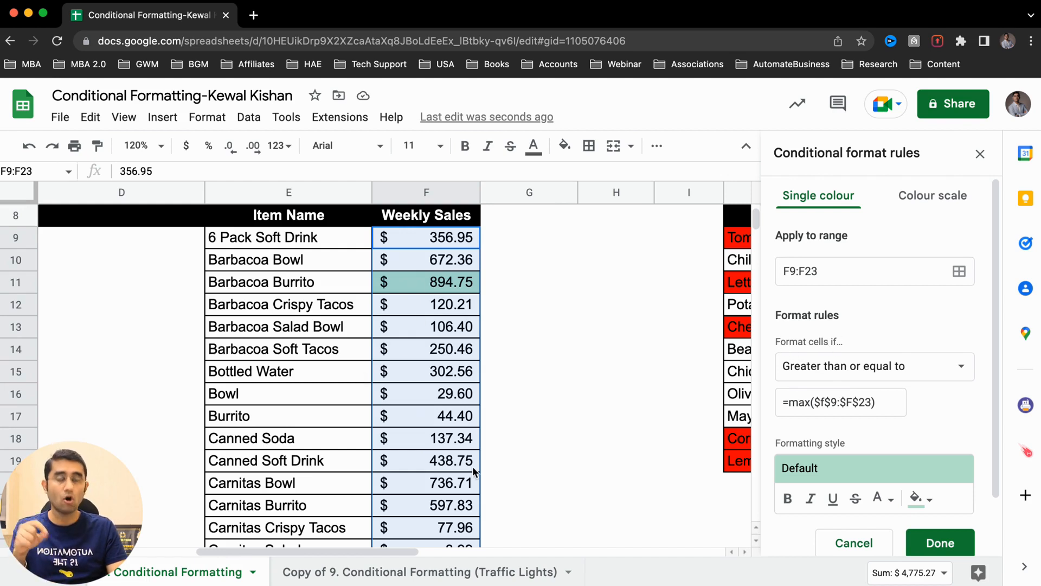
pyautogui.moveTo(892, 408); pyautogui.dragTo(775, 405)
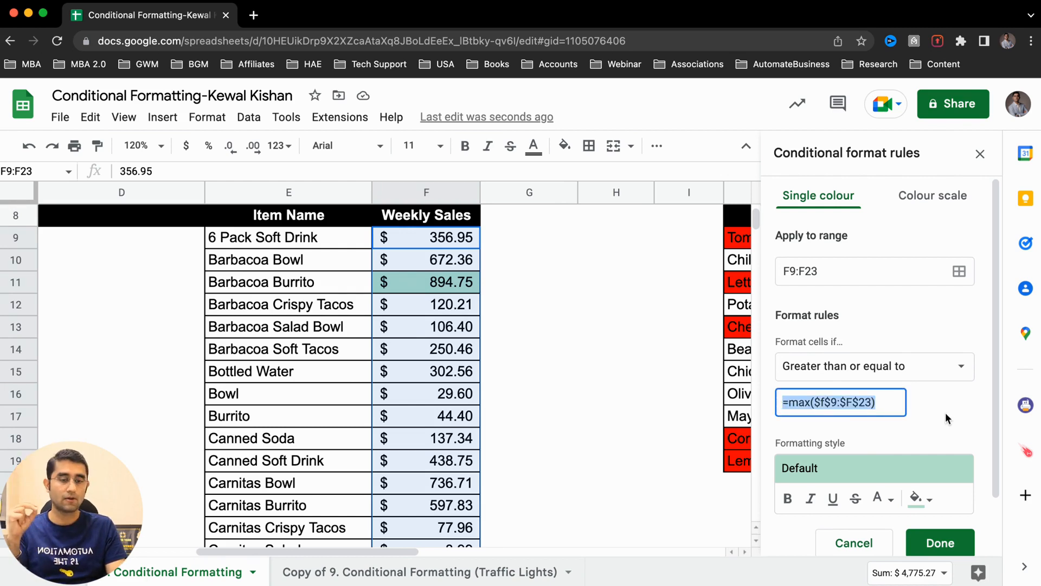
# Step: Review the maximum formula against the weekly sales and save the "Greater than or equal to" rule with the default green style
pyautogui.click(907, 434)
pyautogui.moveTo(781, 402); pyautogui.dragTo(880, 402)
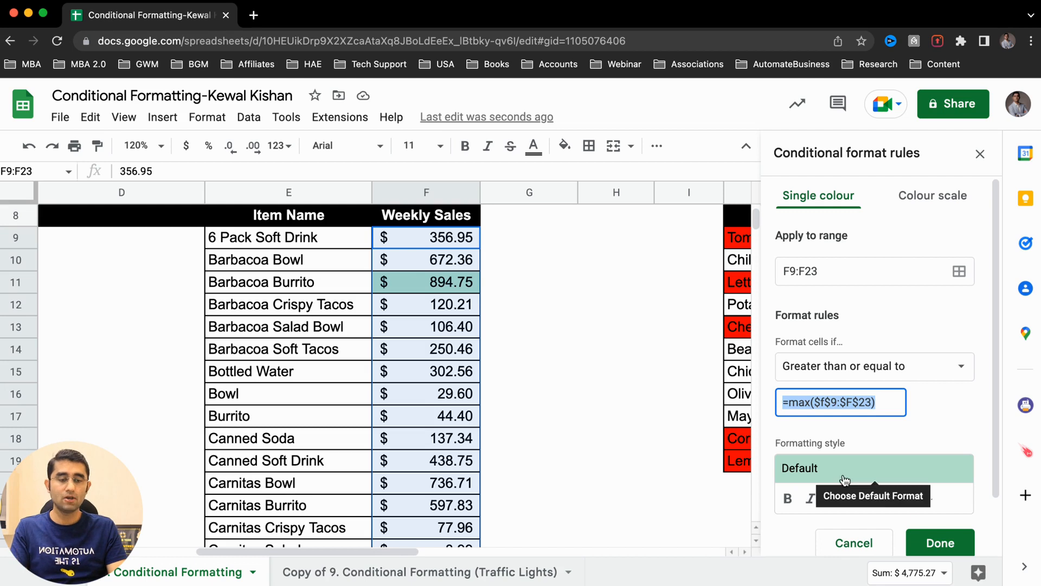
pyautogui.click(896, 434)
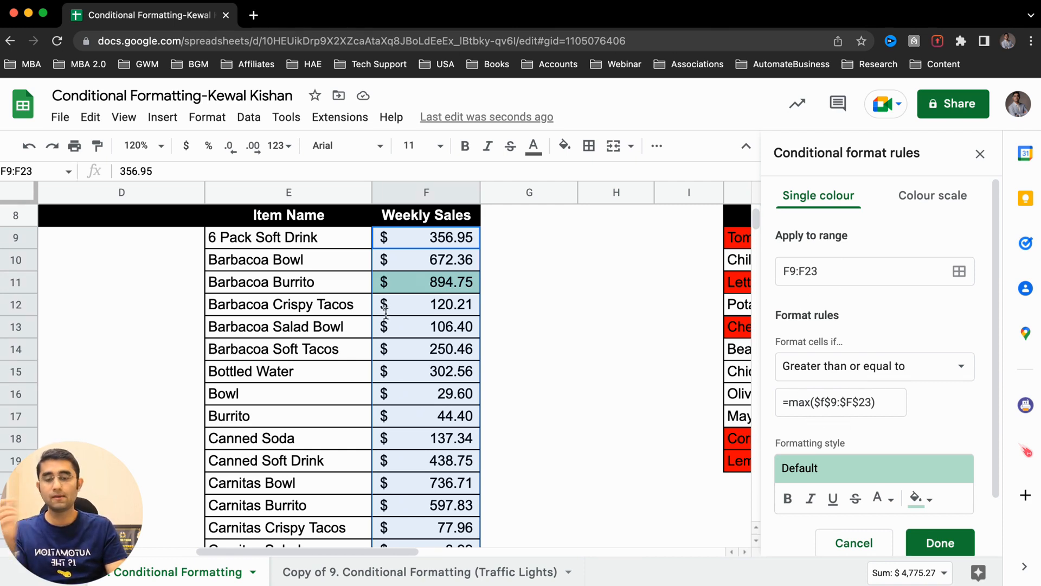
pyautogui.scroll(3, 420, 285)
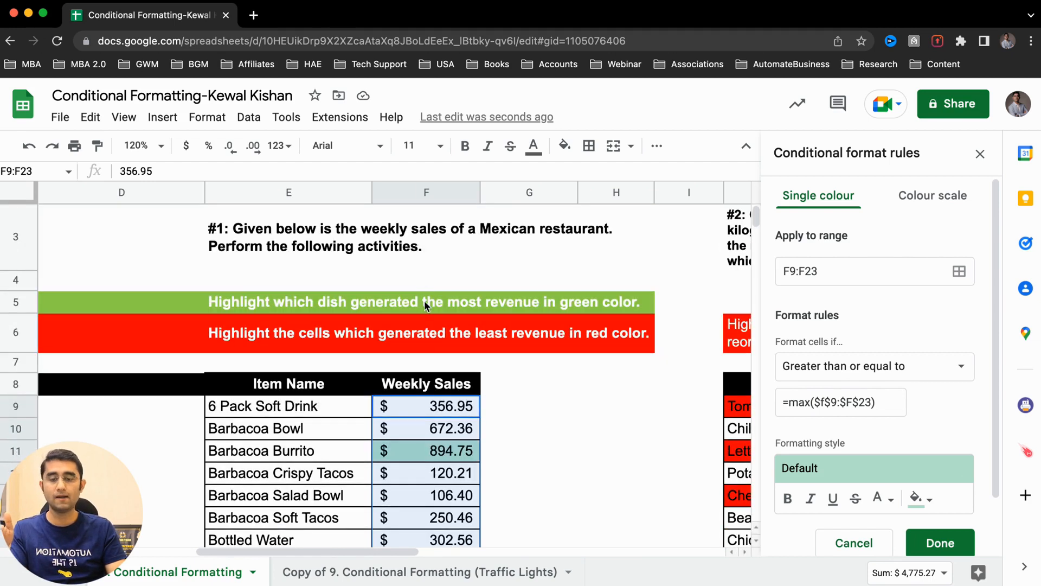
pyautogui.scroll(-2, 451, 468)
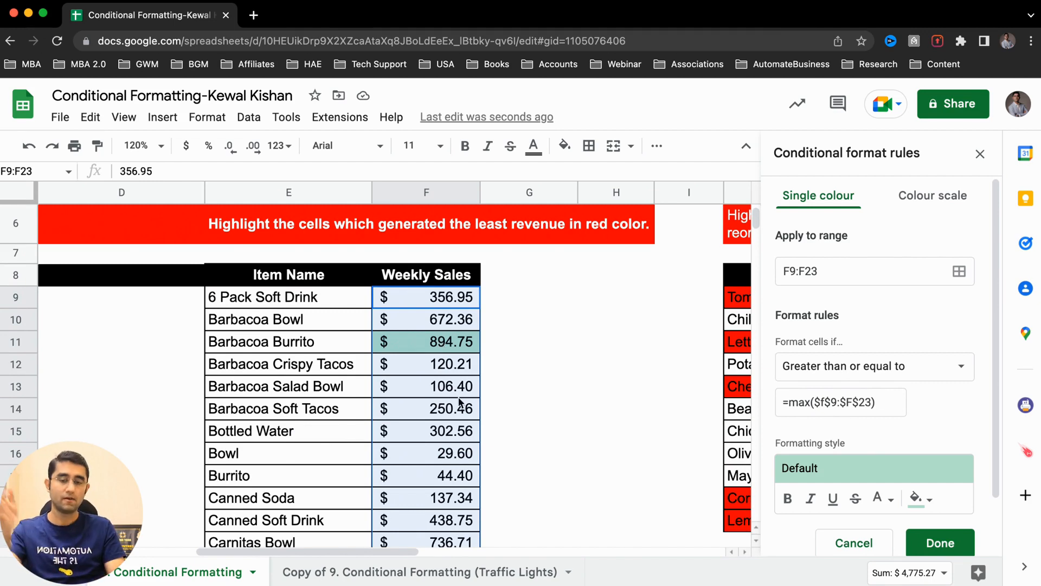
pyautogui.click(940, 543)
# Step: Add another rule for F9:F23 with the condition "Less than or equal to"
pyautogui.click(860, 266)
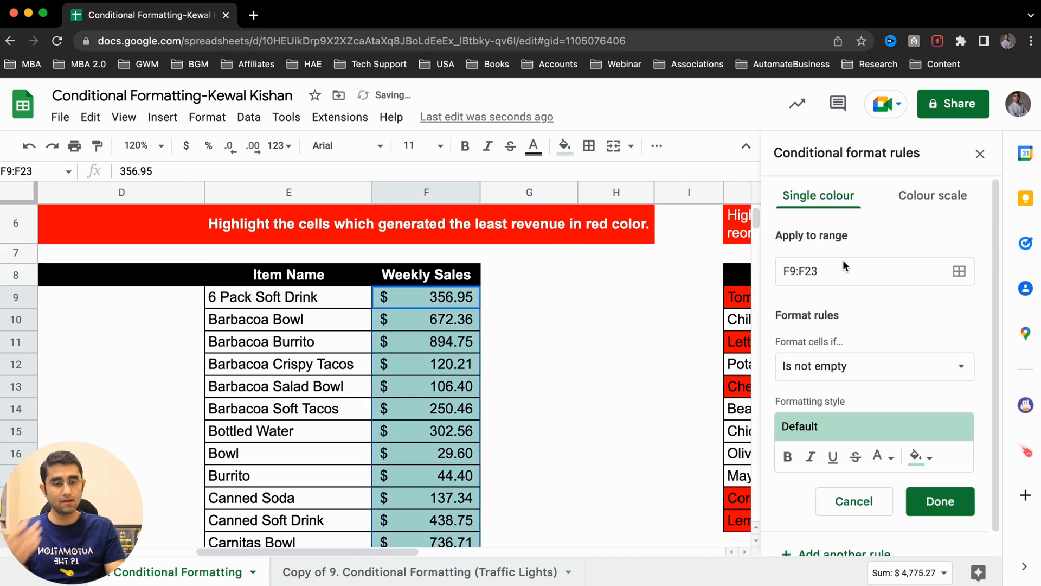
pyautogui.click(849, 364)
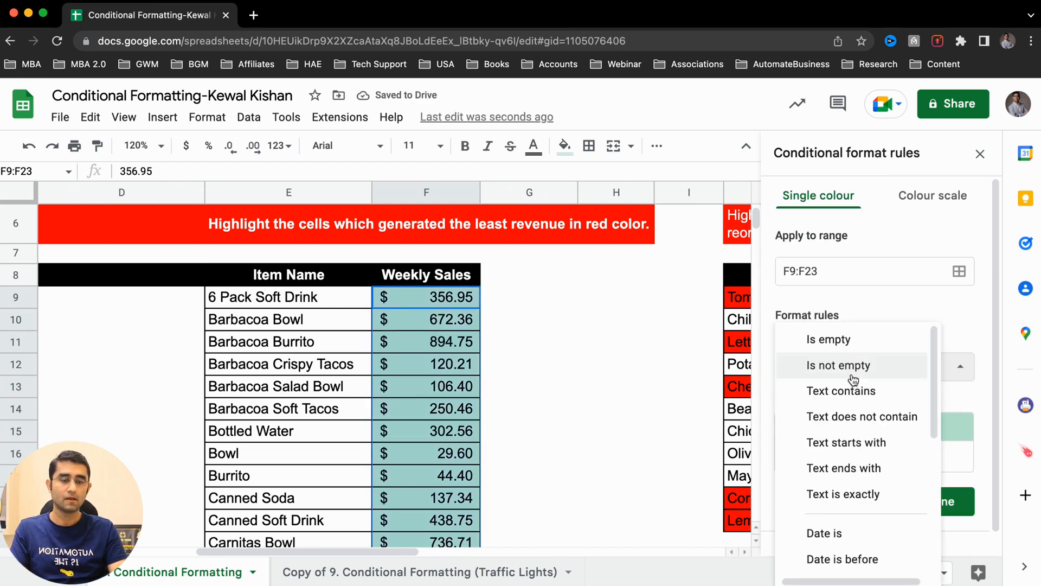
pyautogui.scroll(-3, 866, 477)
pyautogui.scroll(-3, 866, 481)
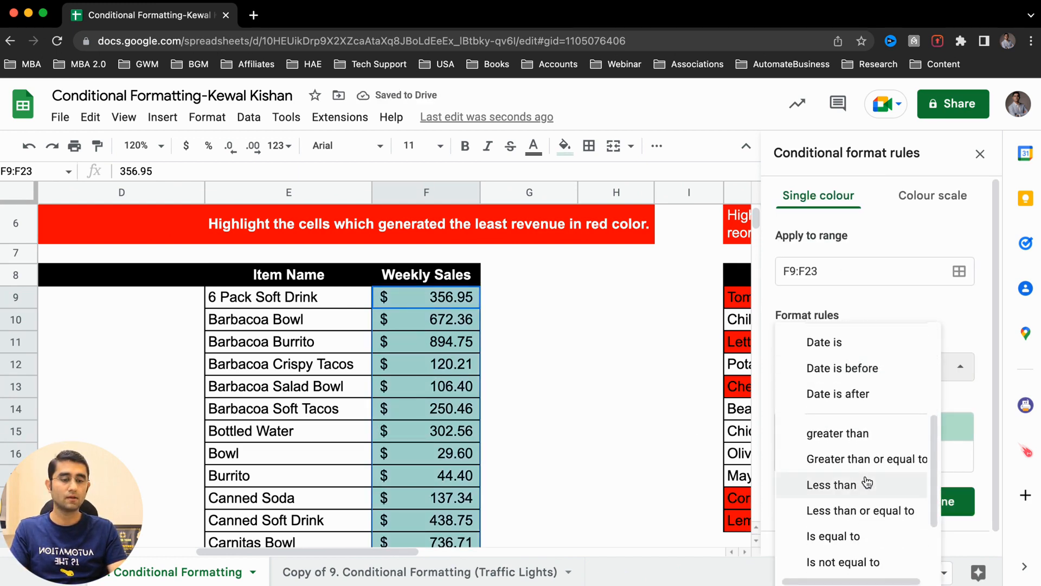
pyautogui.click(856, 509)
# Step: Enter =min($f$9:$f$23) with absolute references as the new rule's comparison formula
pyautogui.click(815, 405)
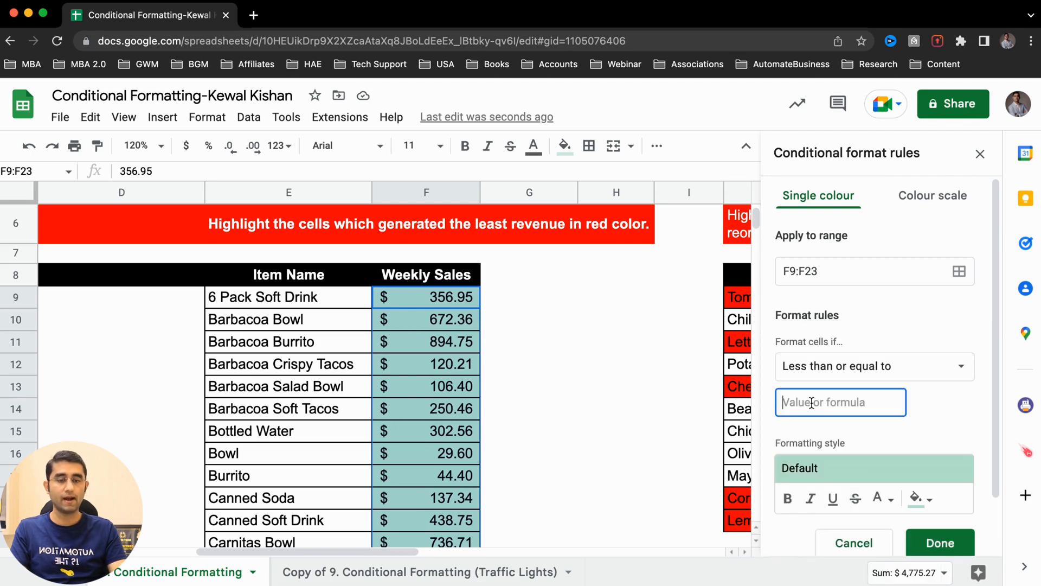
pyautogui.write('=')
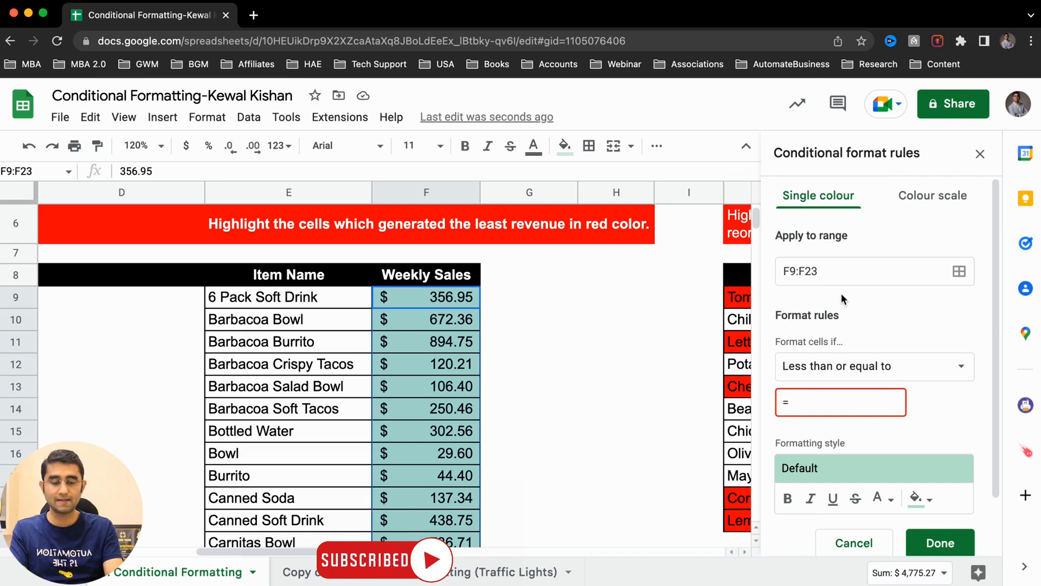
pyautogui.write('min(')
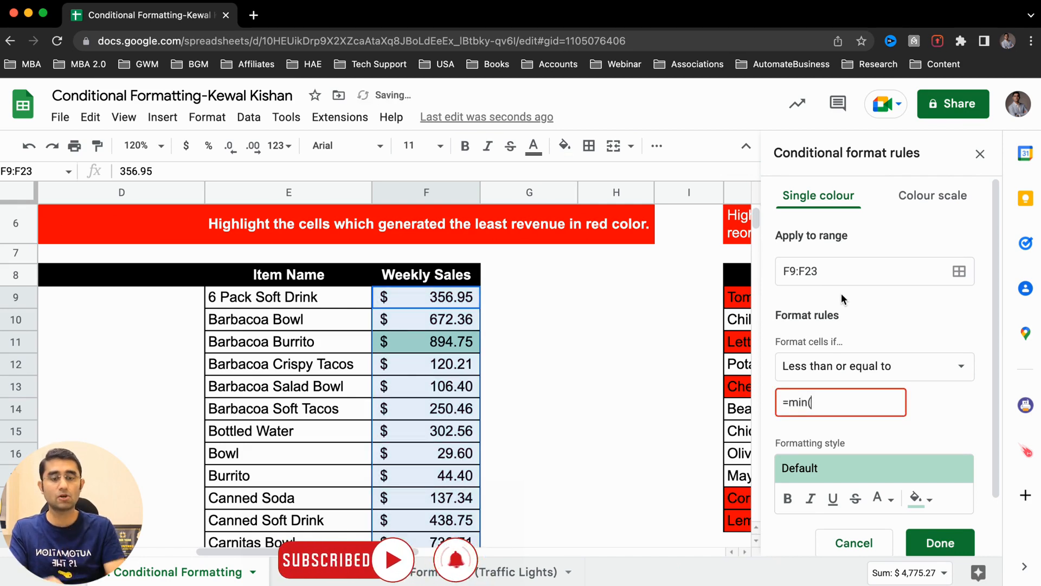
pyautogui.write('$f9')
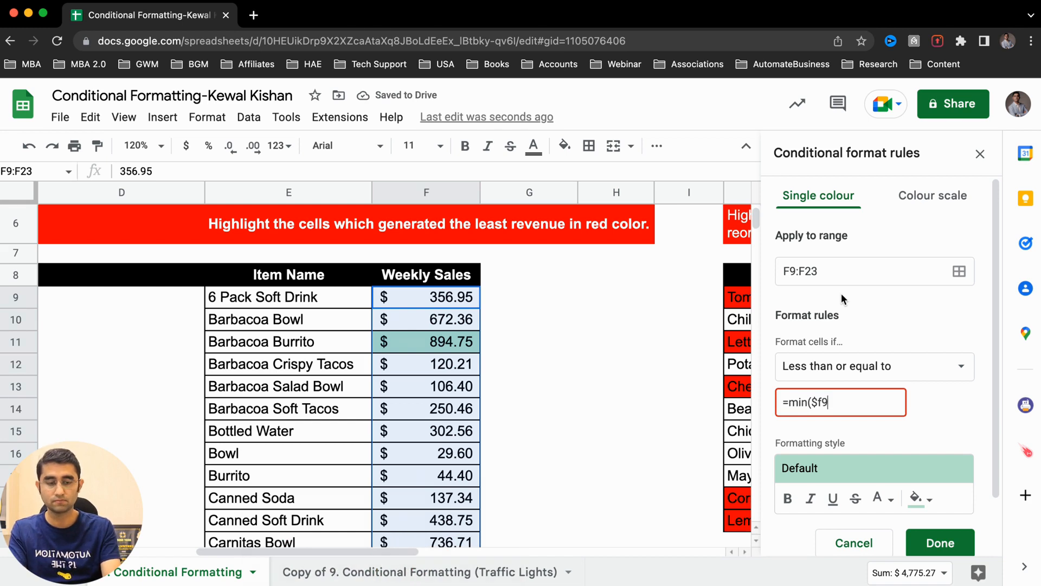
pyautogui.press('BackSpace')
pyautogui.write('$')
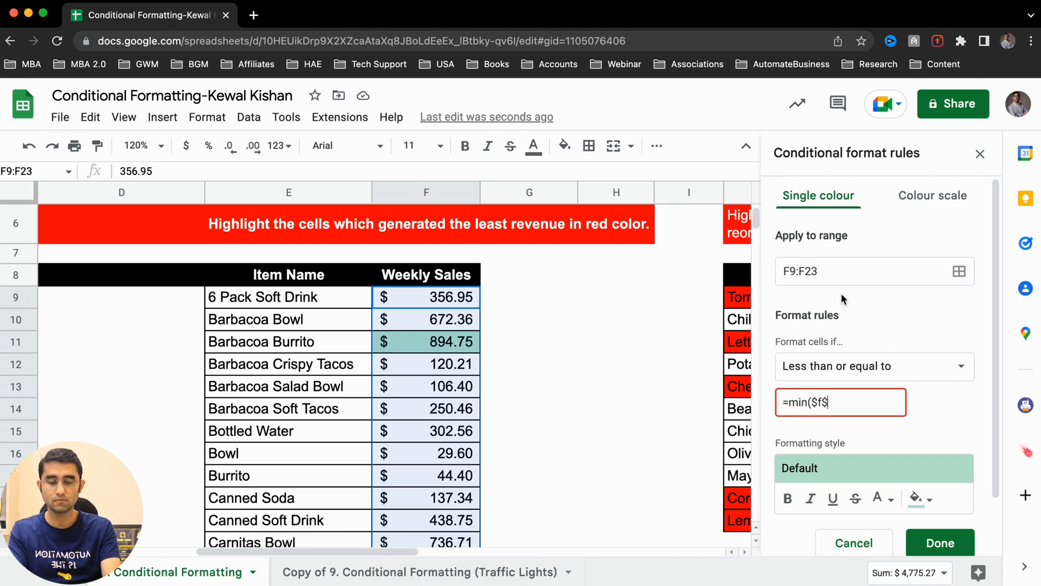
pyautogui.write('9:')
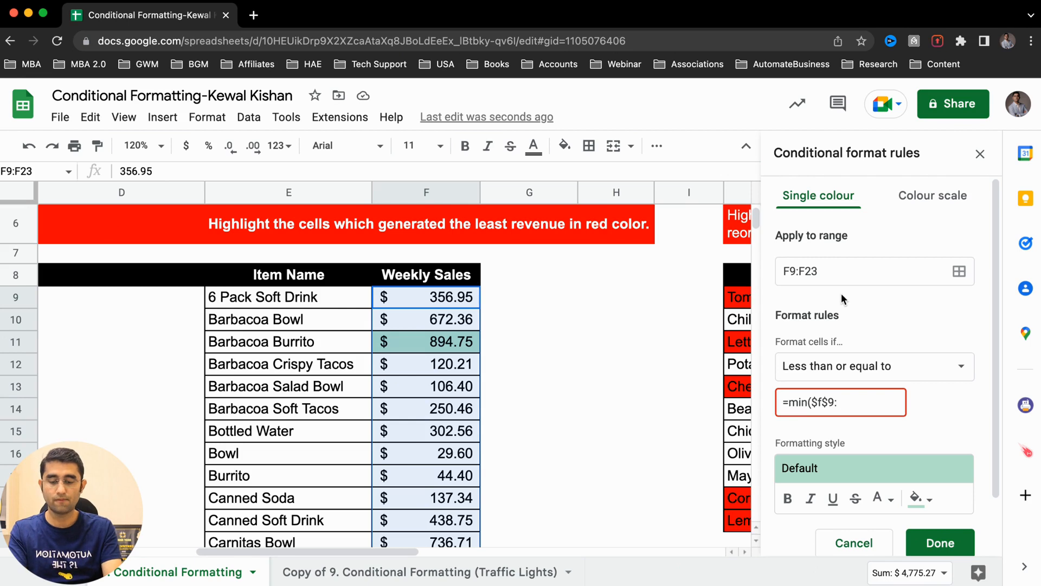
pyautogui.write('$f23')
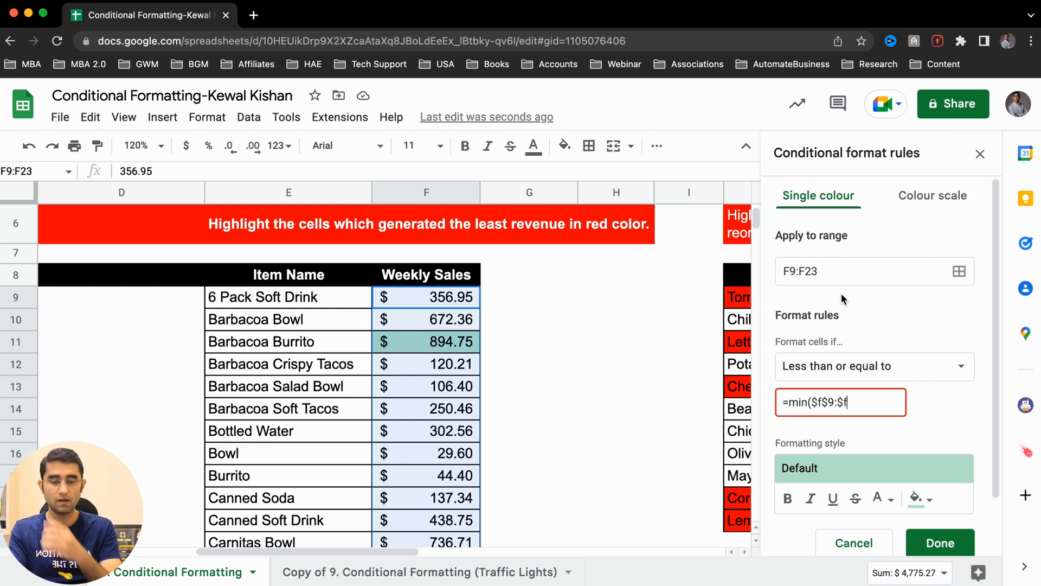
pyautogui.press('BackSpace')
pyautogui.press('BackSpace')
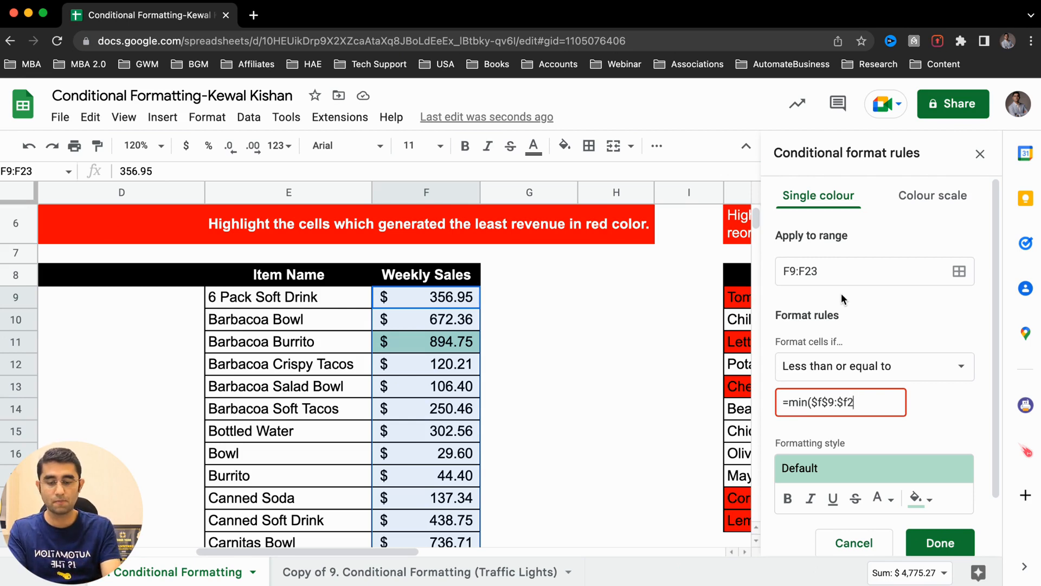
pyautogui.write('$23)')
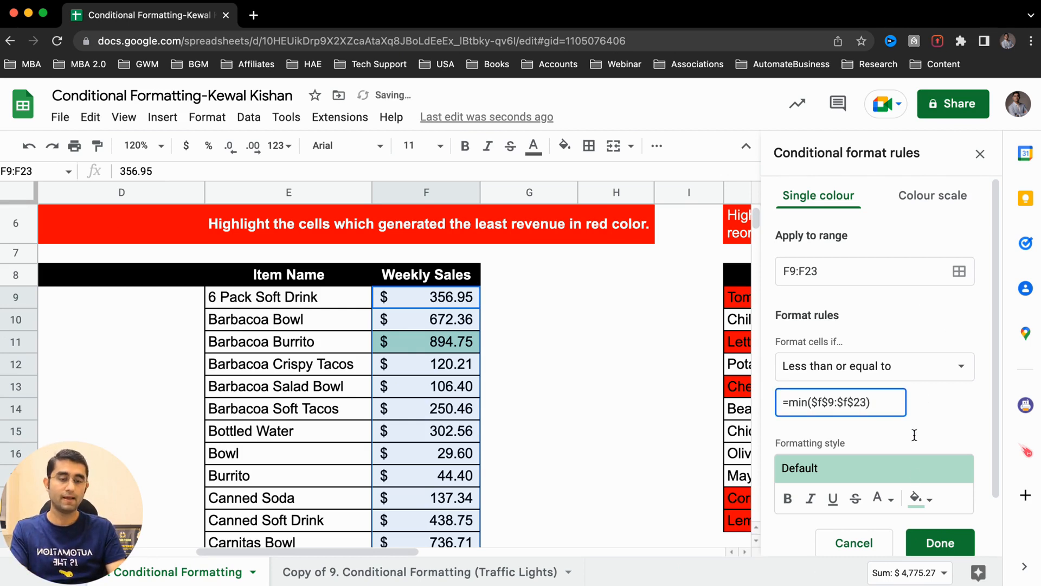
# Step: Give the minimum rule a red fill, check the highlighted weekly sales and save the rule
pyautogui.click(920, 498)
pyautogui.click(776, 332)
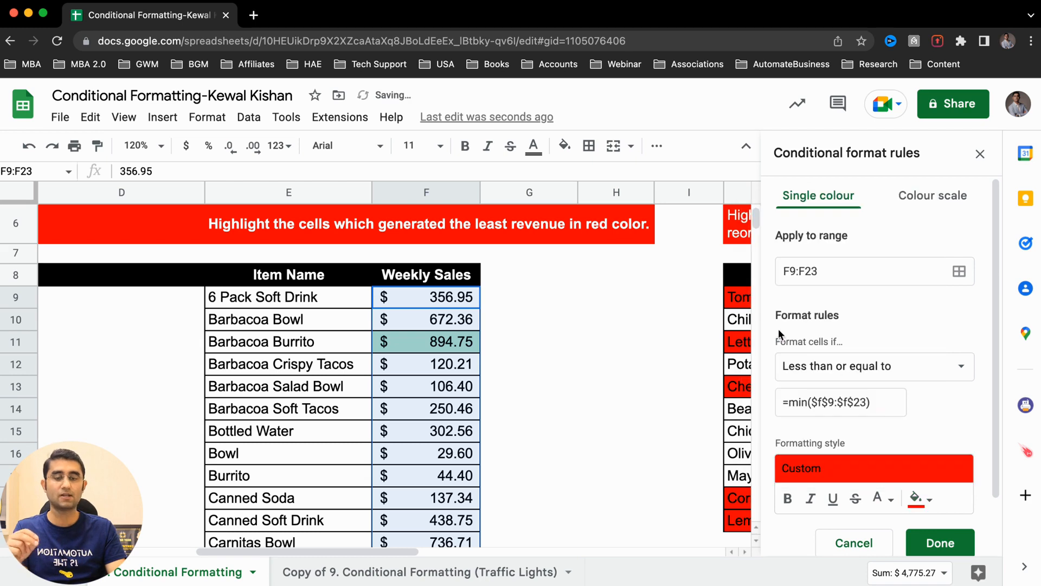
pyautogui.scroll(-2, 903, 421)
pyautogui.scroll(-3, 540, 505)
pyautogui.scroll(2, 541, 505)
pyautogui.hscroll(-3, 541, 506)
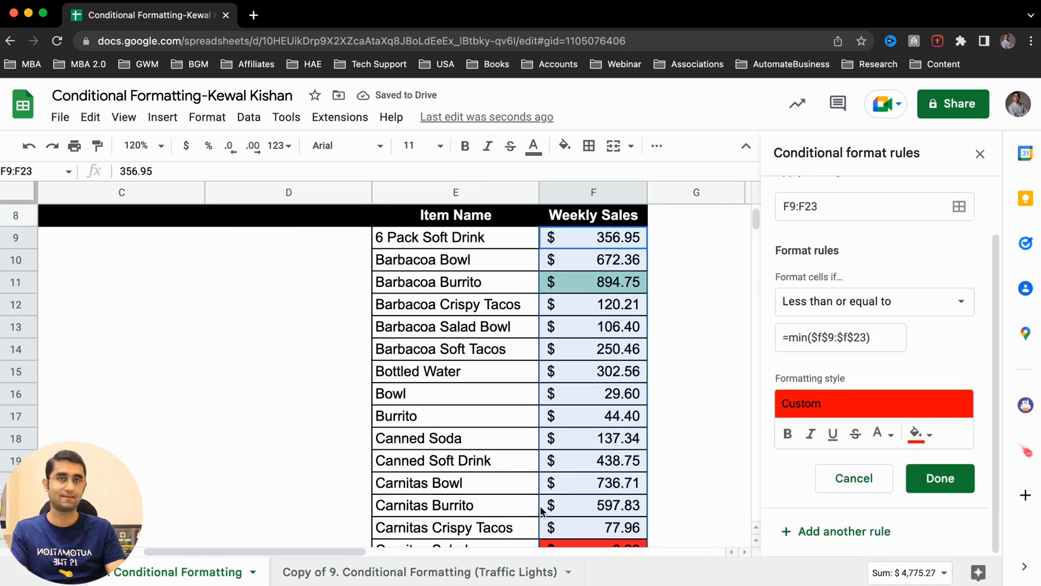
pyautogui.hscroll(2, 540, 509)
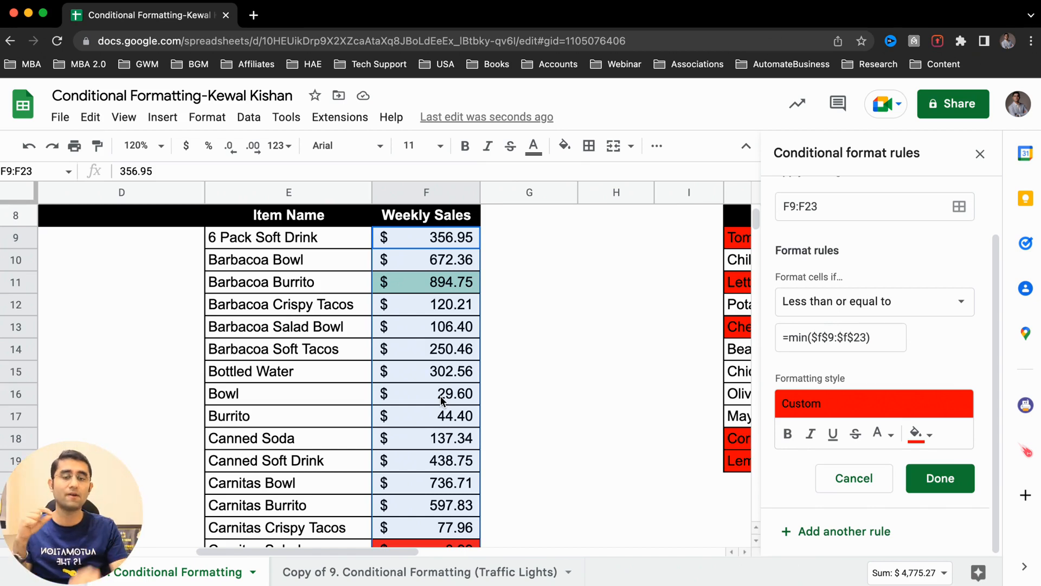
pyautogui.hscroll(5, 441, 398)
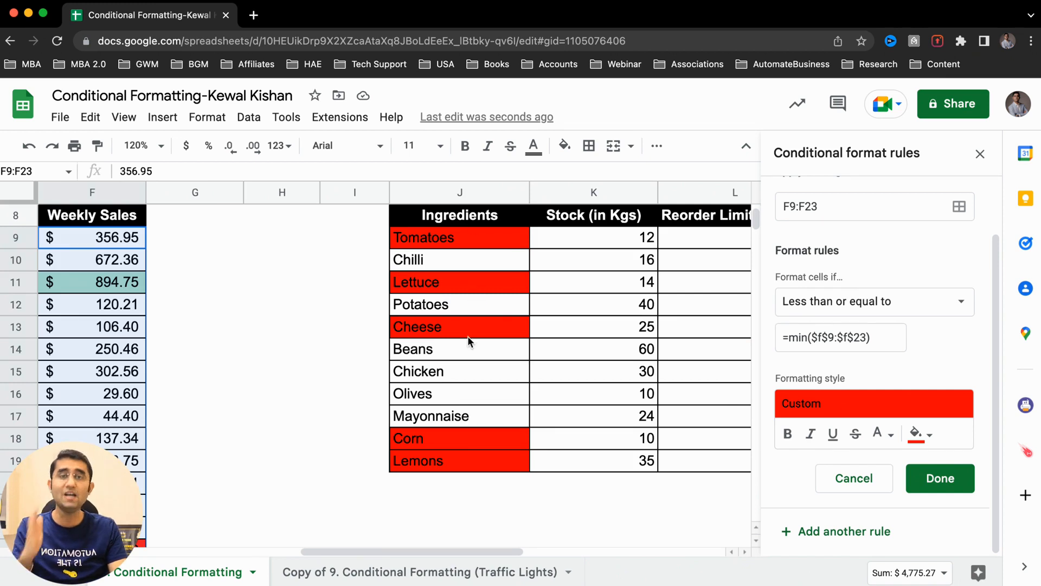
pyautogui.hscroll(-6, 468, 338)
pyautogui.scroll(1, 460, 365)
pyautogui.scroll(-3, 519, 369)
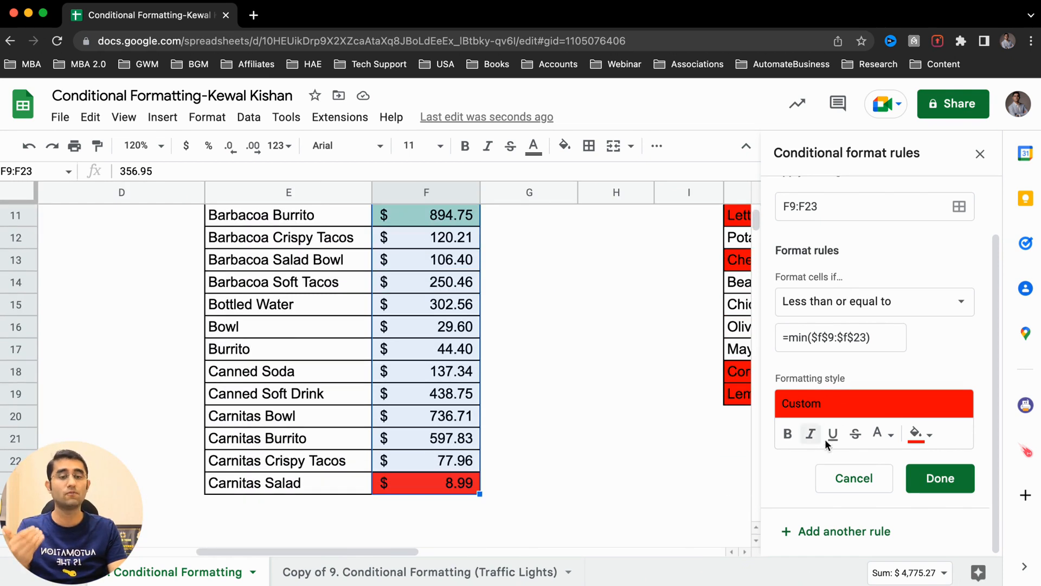
pyautogui.click(940, 478)
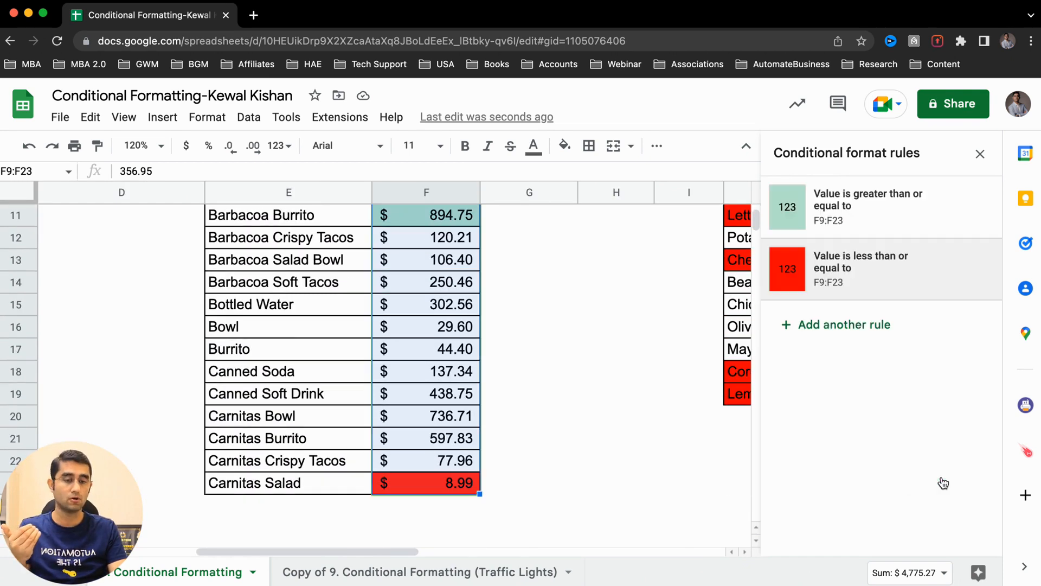
# Step: Reopen the "Less than or equal to" rule to review its formula against the weekly sales, and close the conditional format rules
pyautogui.click(858, 277)
pyautogui.scroll(-1, 366, 477)
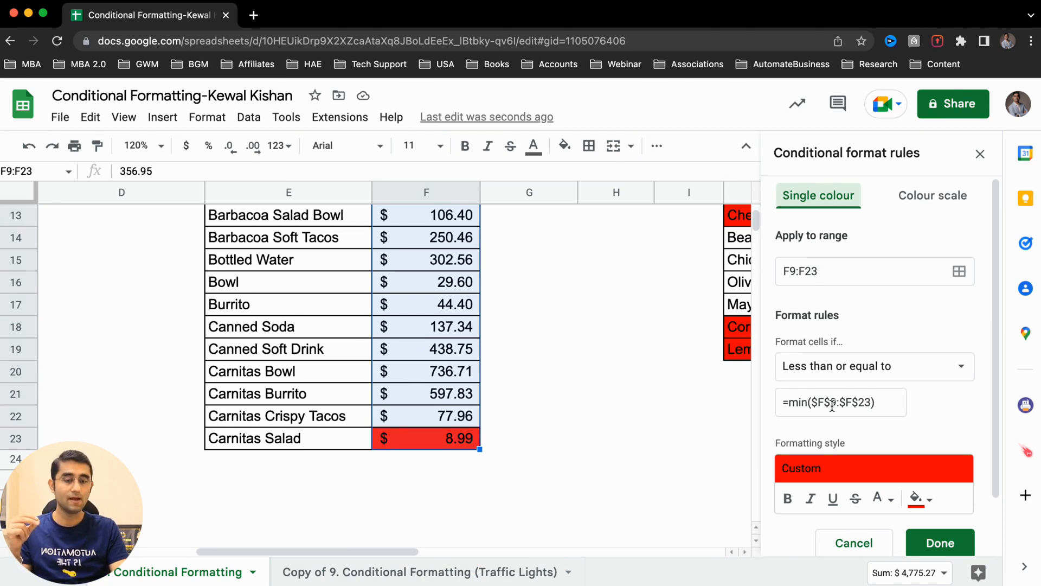
pyautogui.scroll(3, 404, 320)
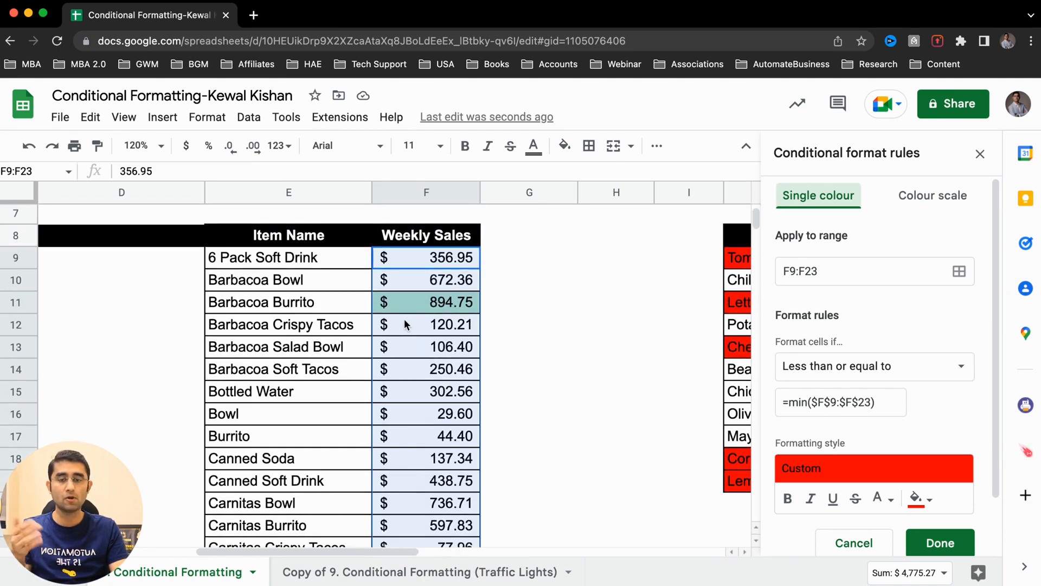
pyautogui.scroll(-3, 405, 318)
pyautogui.moveTo(874, 402); pyautogui.dragTo(774, 394)
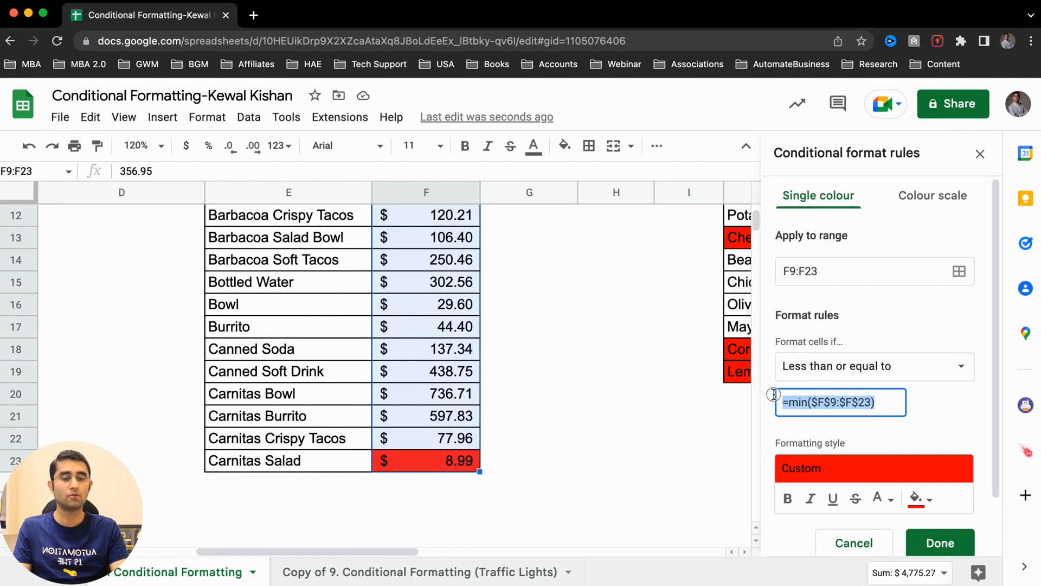
pyautogui.click(898, 317)
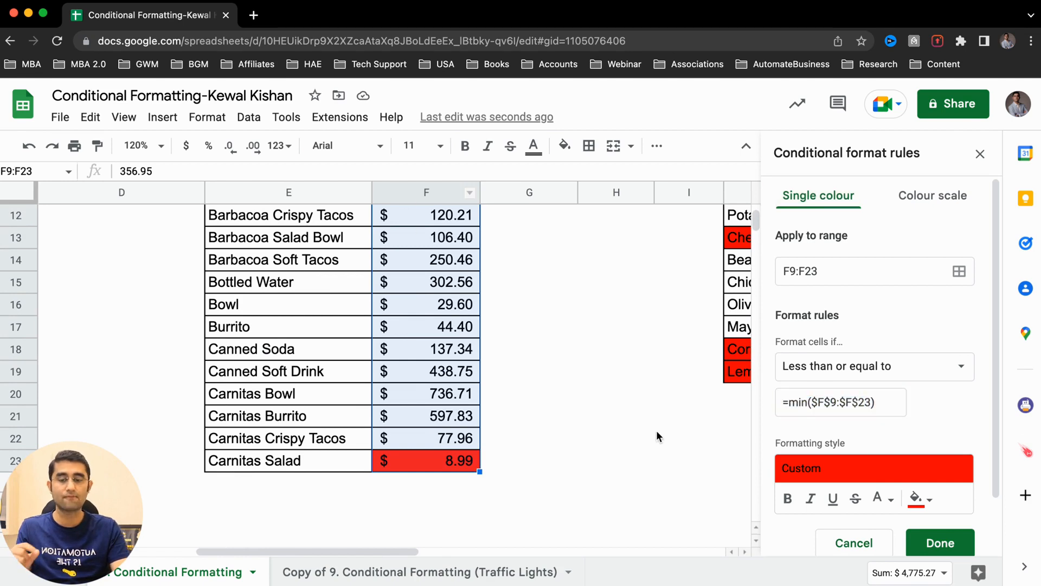
pyautogui.click(938, 541)
pyautogui.click(979, 154)
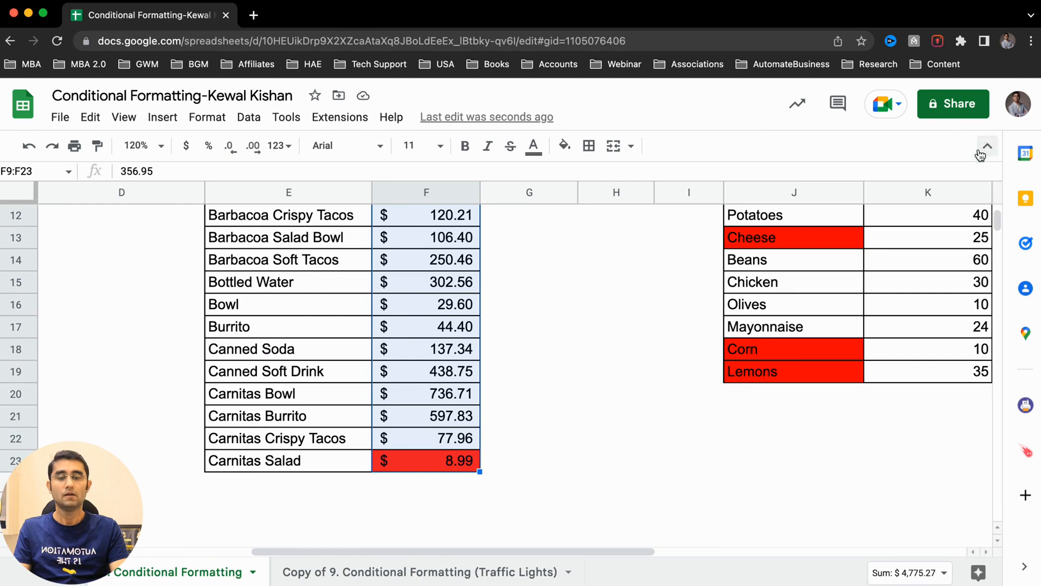
pyautogui.scroll(3, 705, 352)
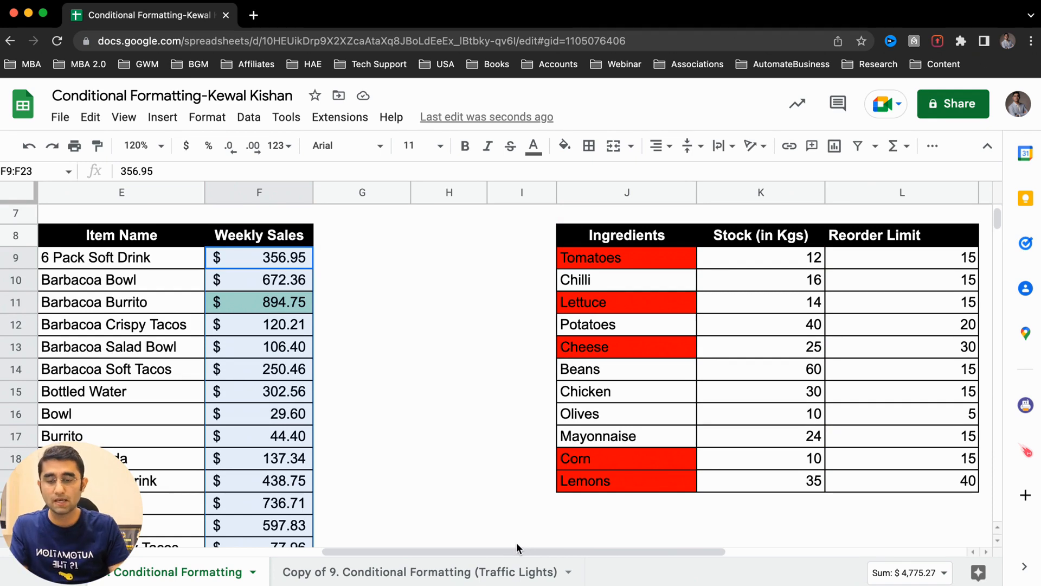
# Step: On the Traffic Lights sheet, apply a red-yellow-green colour scale to the Baked Goods & Mixes sales in B7:B14
pyautogui.click(480, 572)
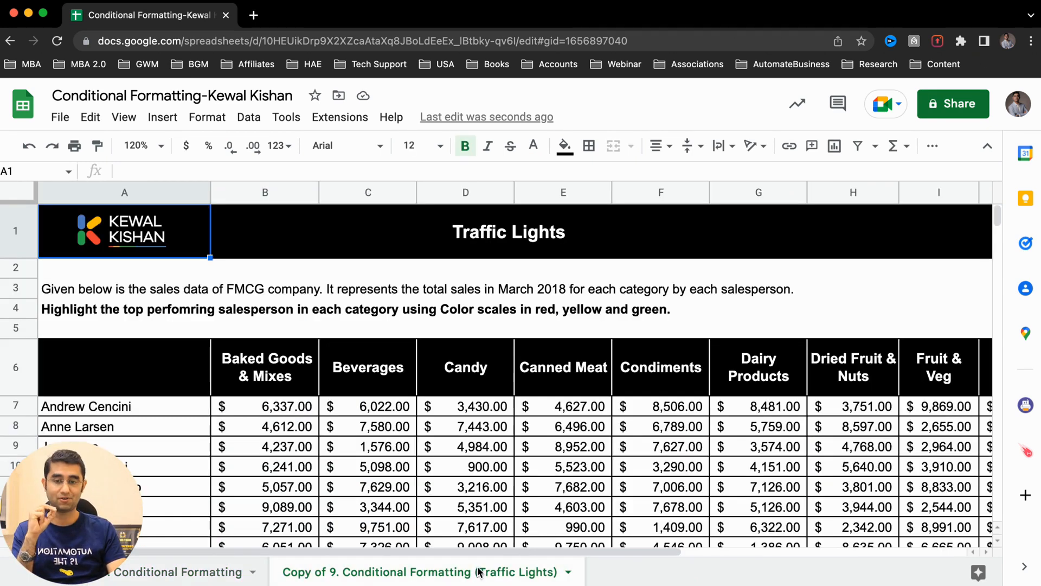
pyautogui.click(269, 408)
pyautogui.press('shift+super+Down')
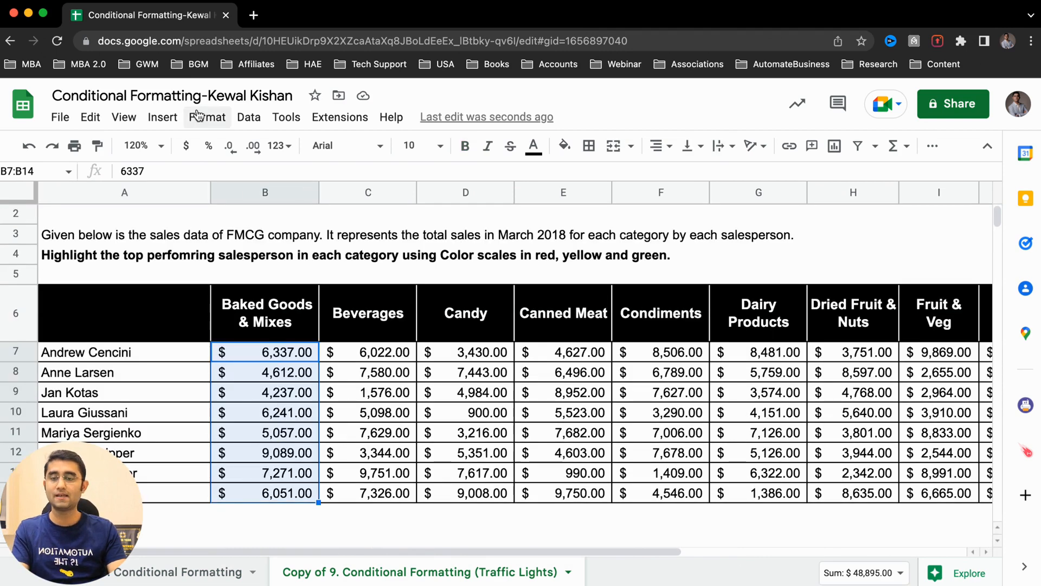
pyautogui.click(165, 123)
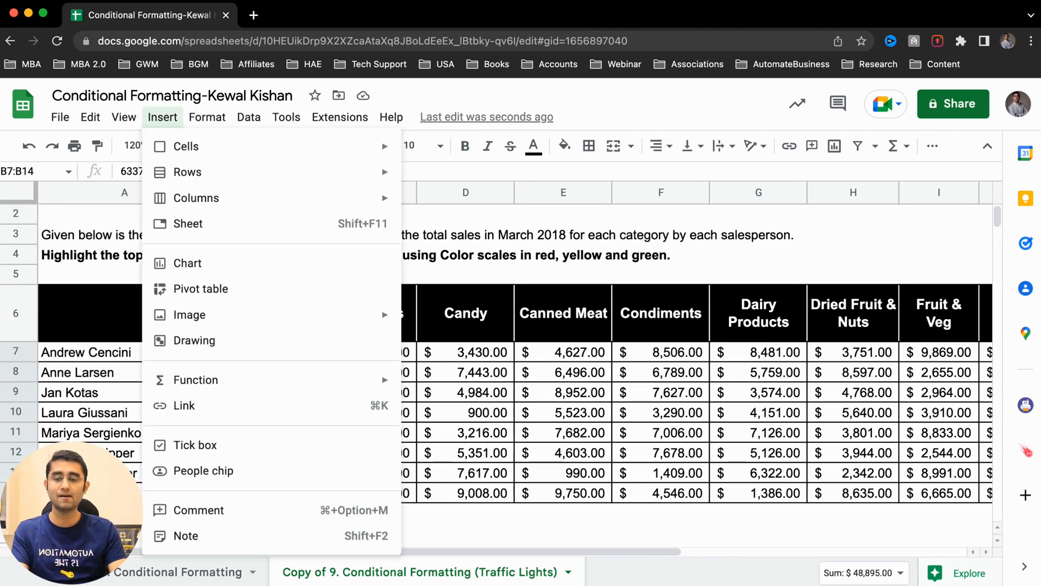
pyautogui.click(421, 448)
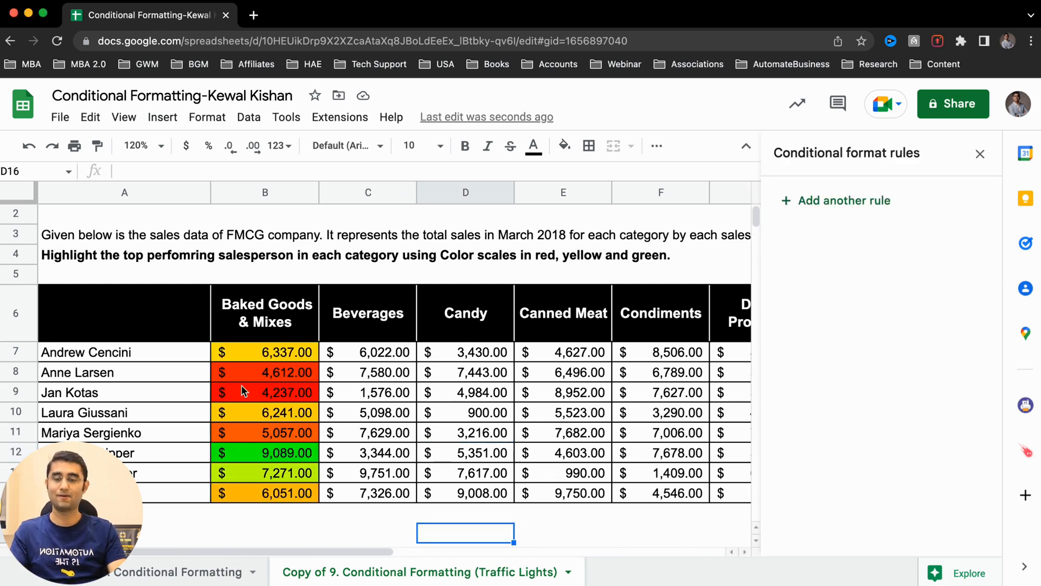
# Step: Inspect the colour scale in the Baked Goods & Mixes column at cells B12, B9 and B7
pyautogui.click(273, 459)
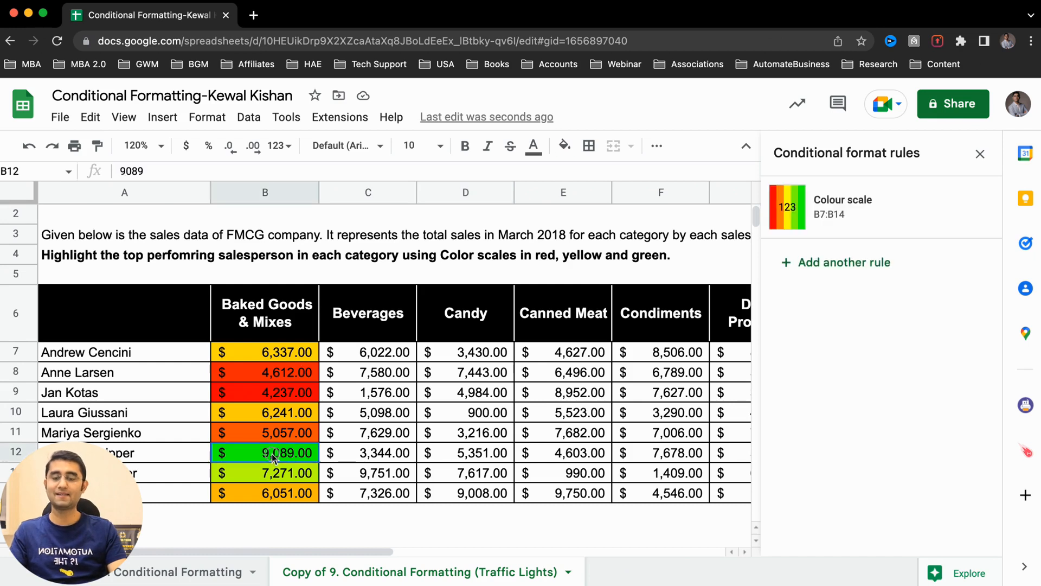
pyautogui.click(259, 396)
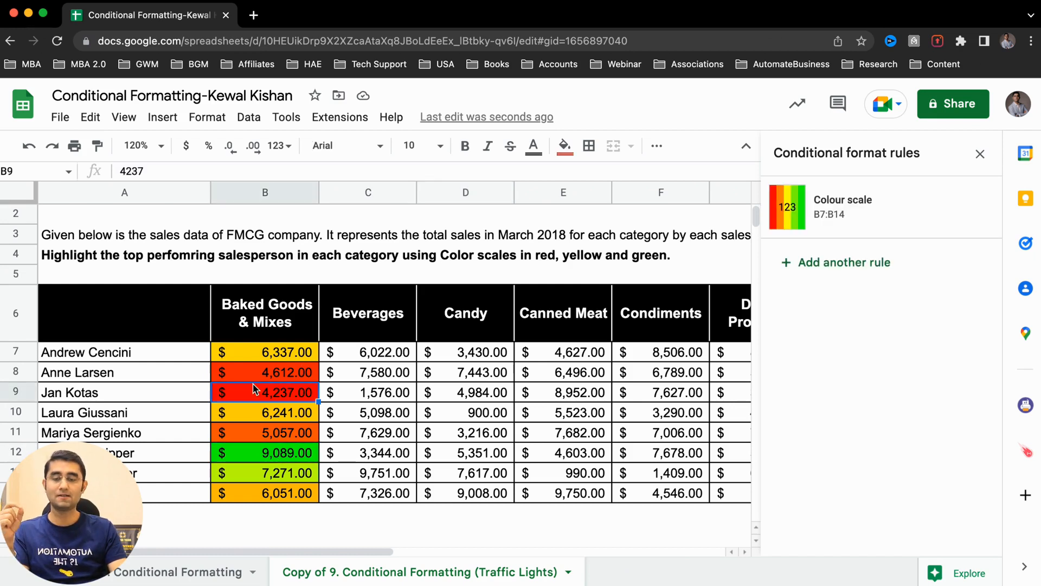
pyautogui.click(238, 352)
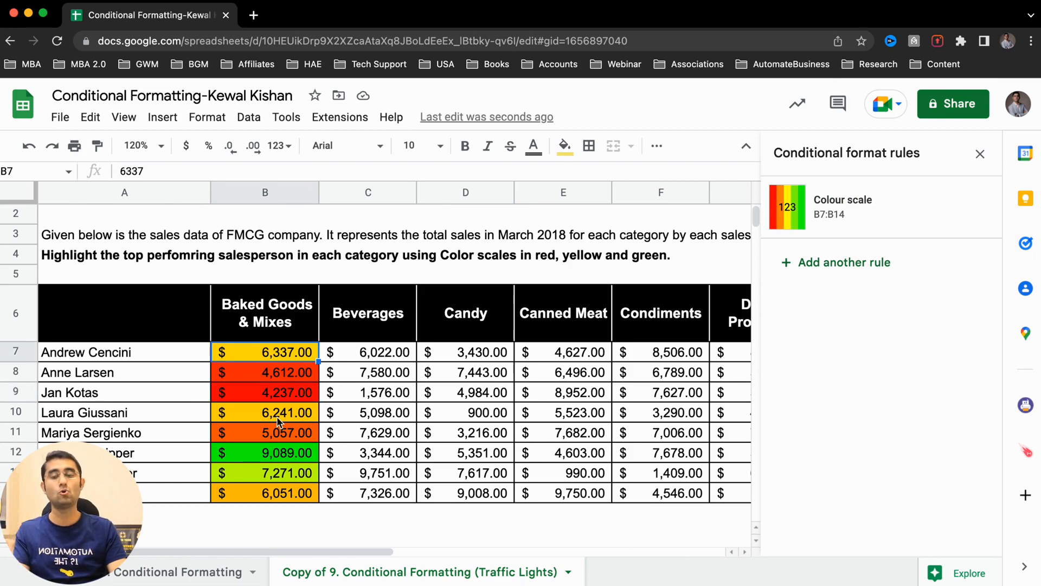